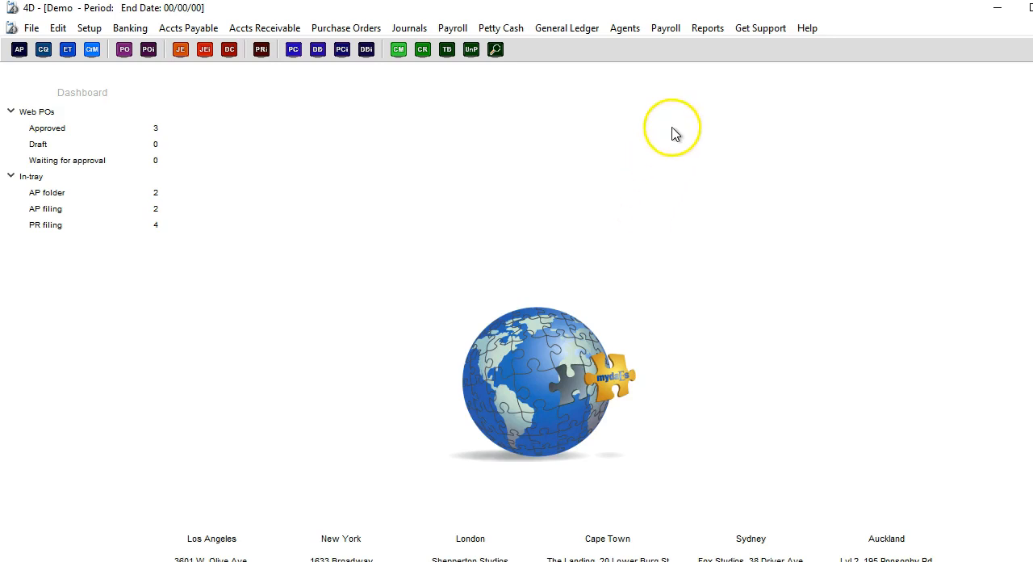
Step: Open the payroll crew list and bring up the web administration settings of the first crew member
left_click(668, 31)
left_click(675, 48)
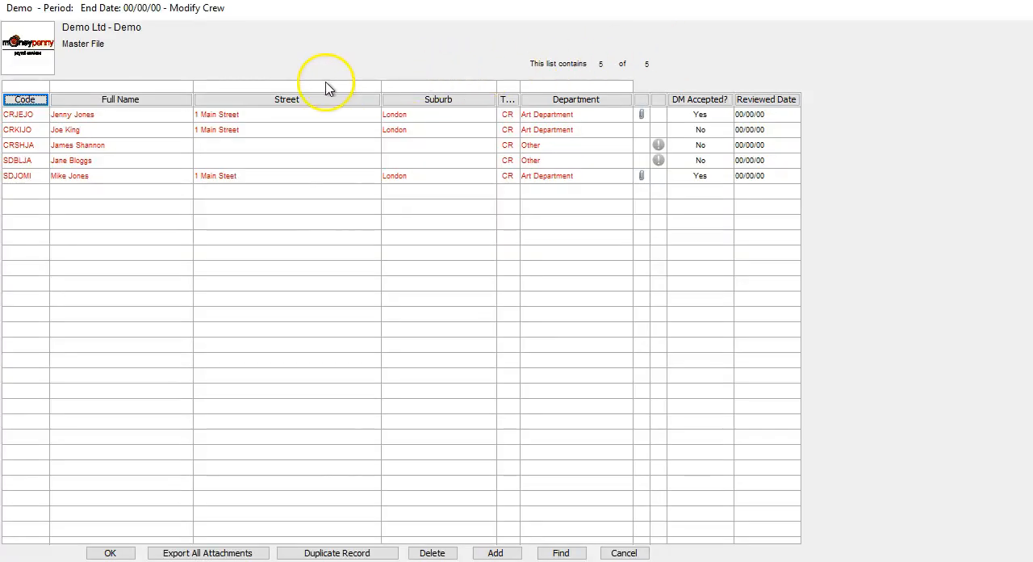
double_click(161, 120)
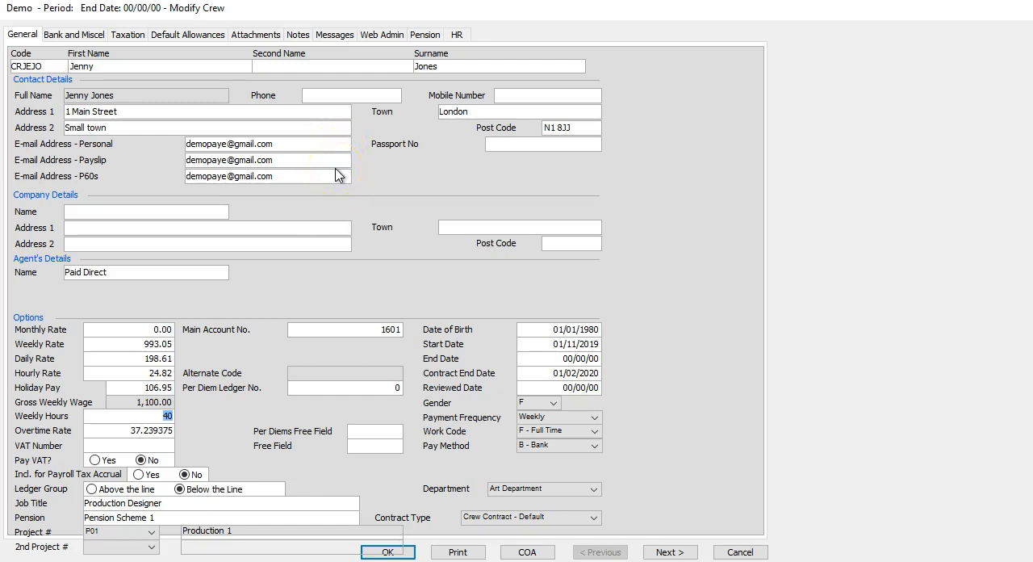
left_click(391, 39)
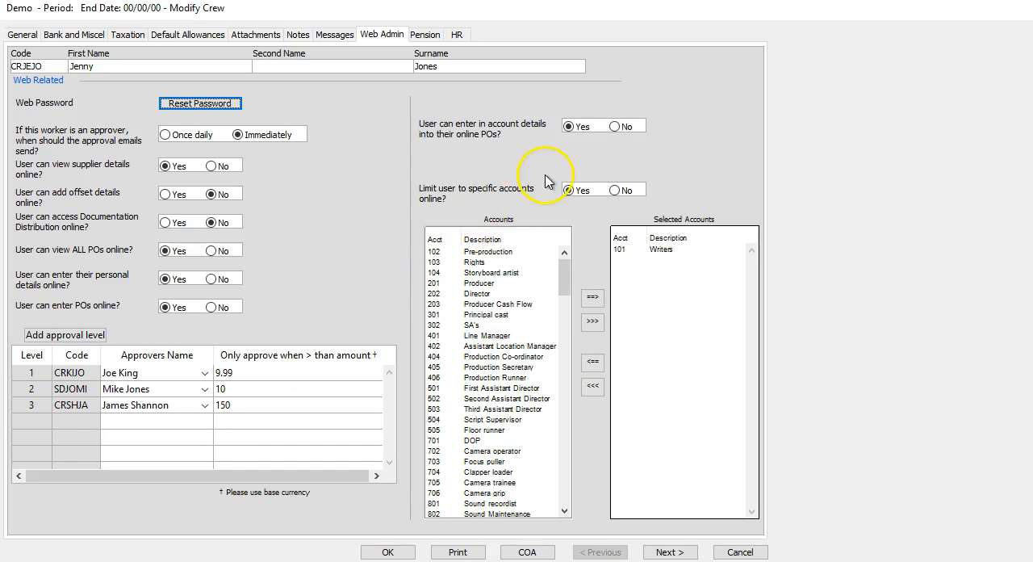
Step: Switch the permission to enter account details into online POs to No, restore it to Yes, and close the crew record
left_click(616, 128)
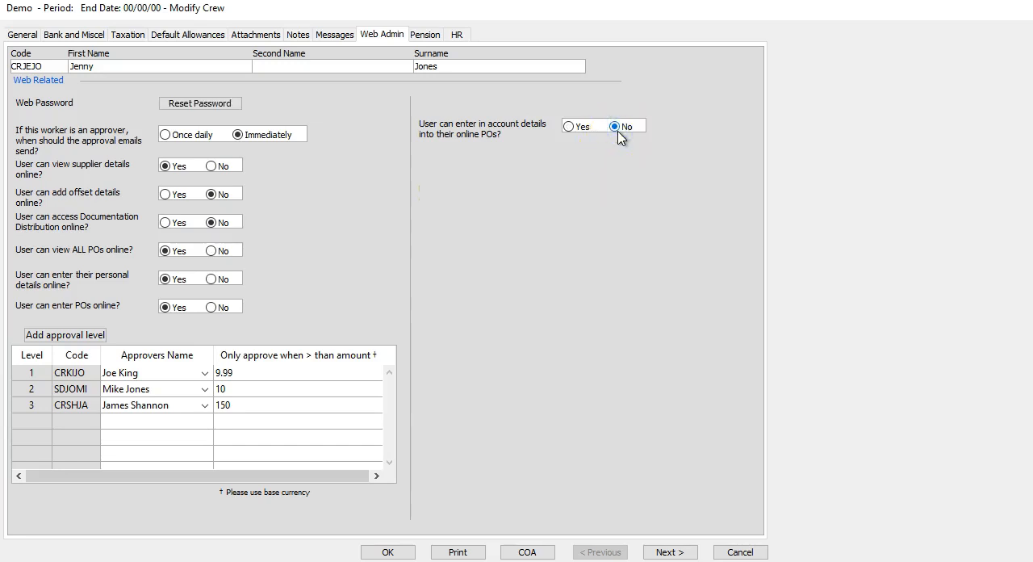
left_click(571, 128)
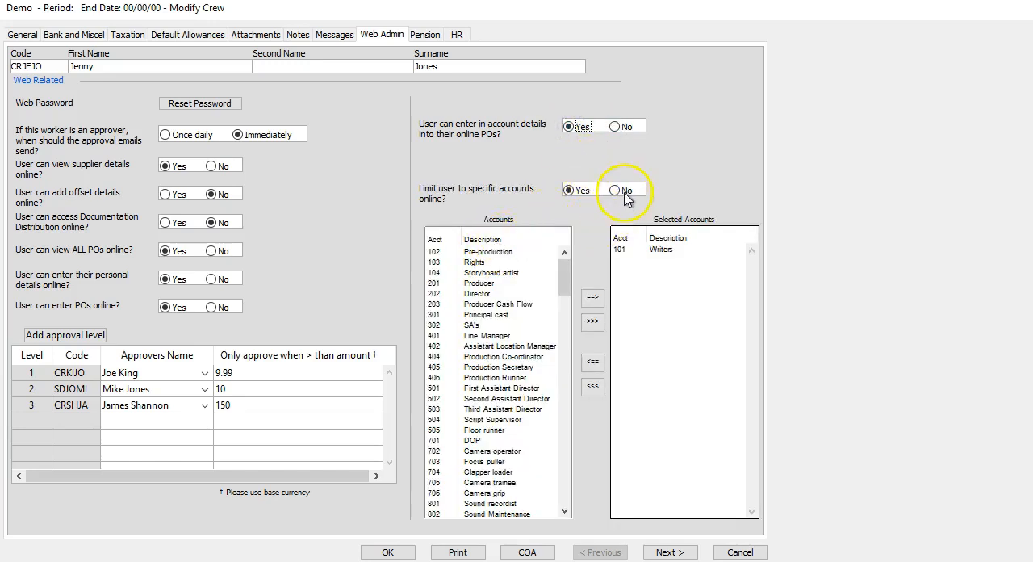
left_click(644, 256)
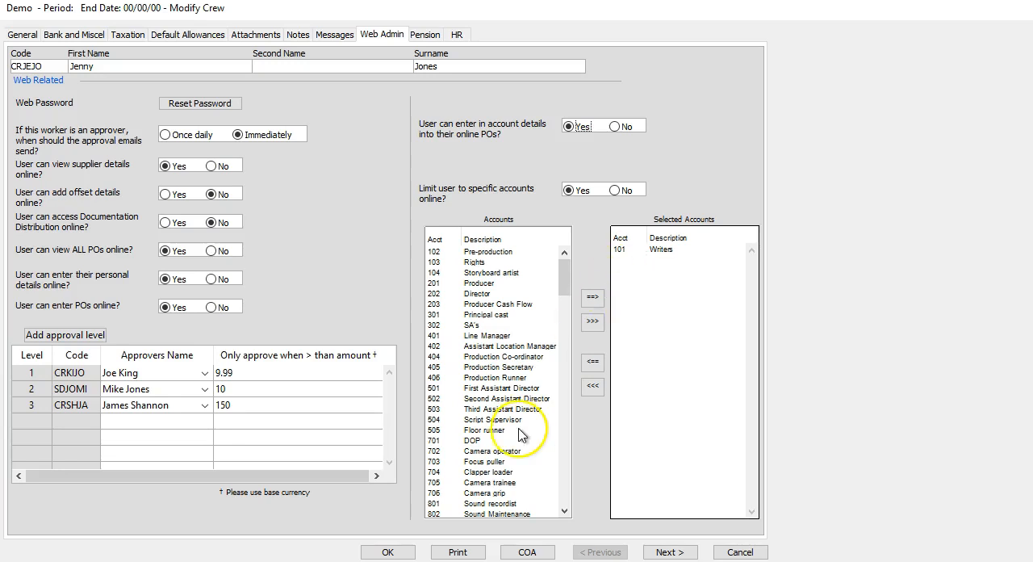
left_click(387, 552)
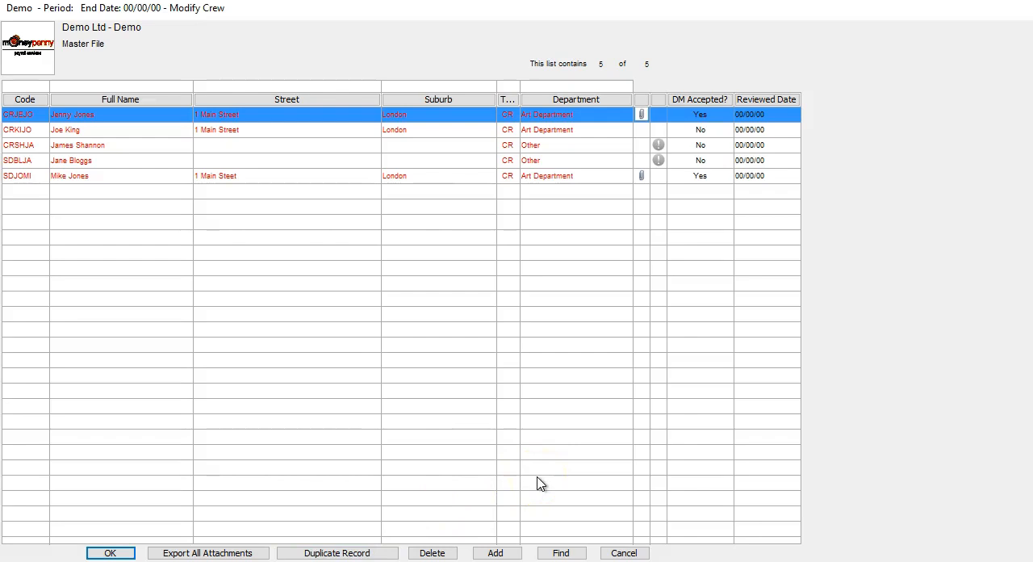
Step: Switch to the MYDAES web portal in the browser and open the form for creating a PO from its home page
key("alt+Tab")
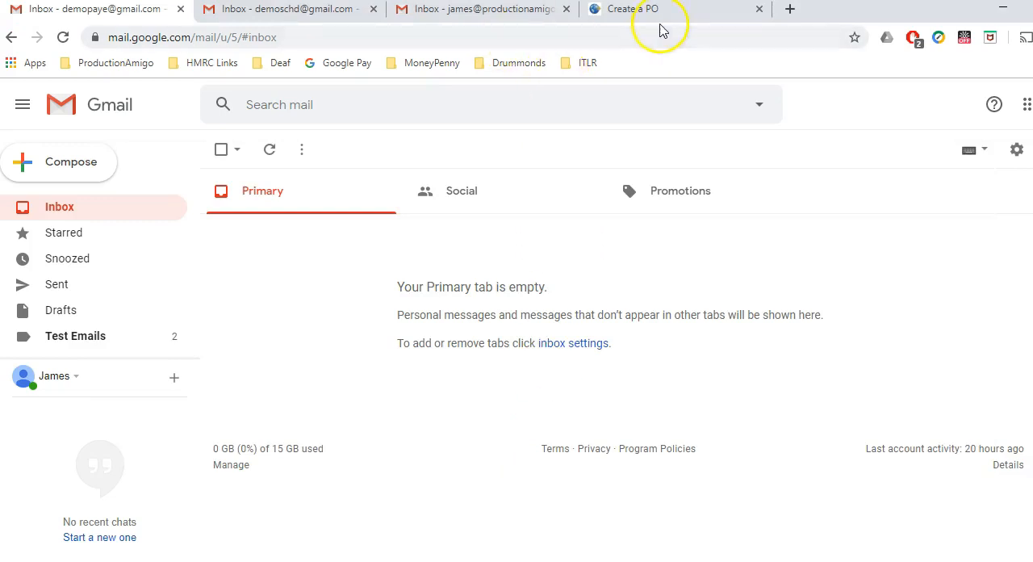
left_click(660, 10)
left_click(487, 113)
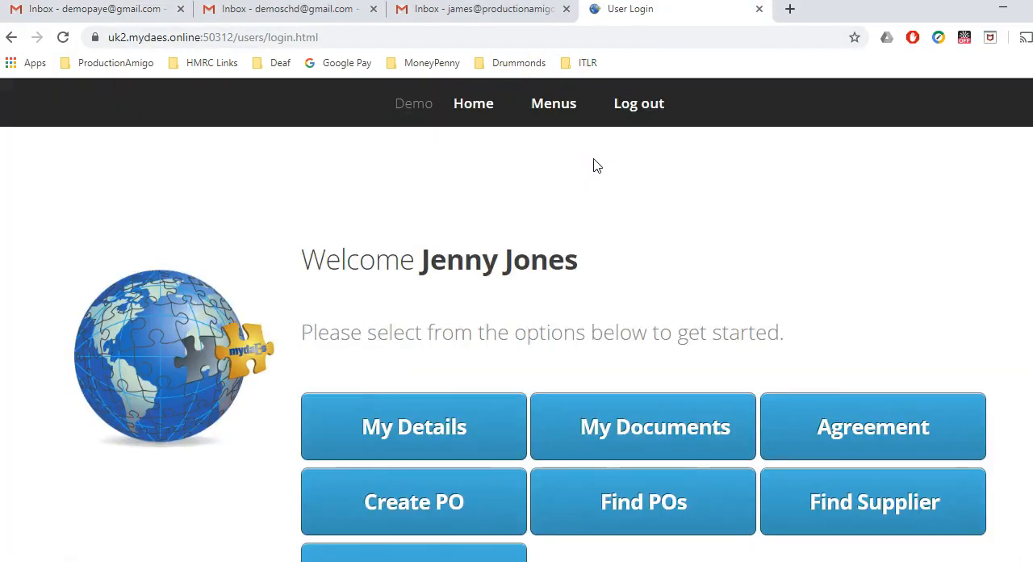
scroll(593, 166, "down", 1)
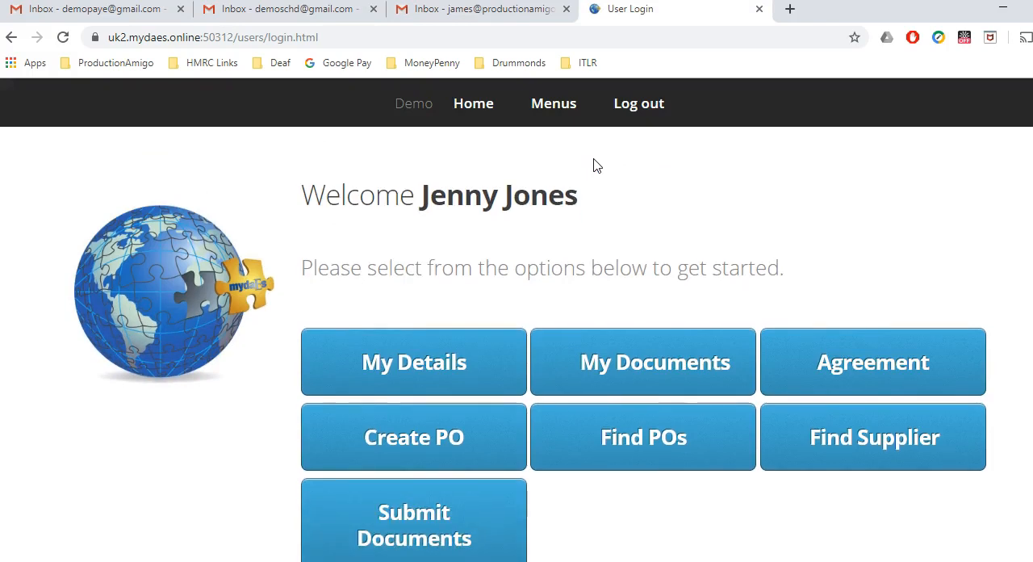
left_click(482, 423)
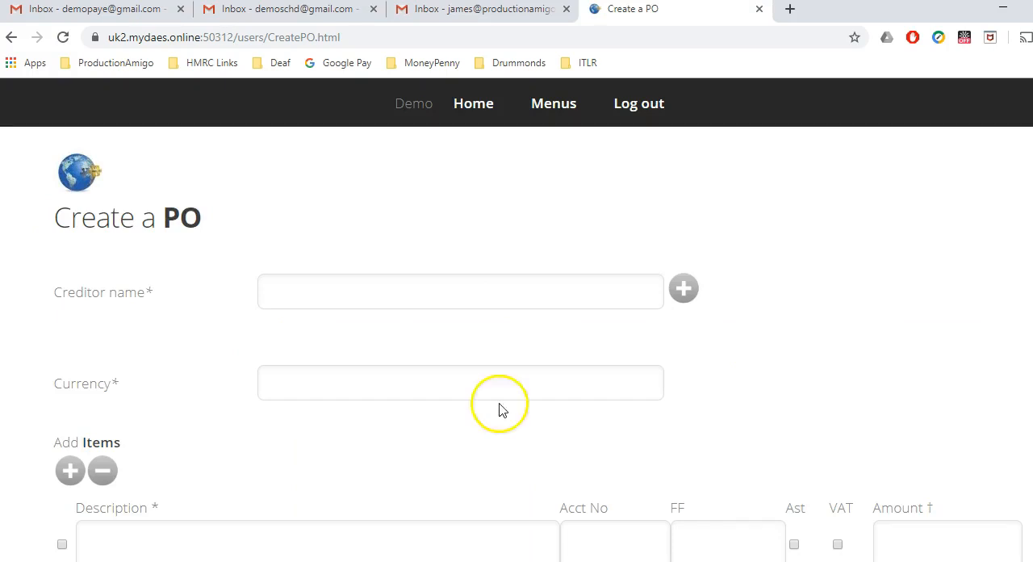
Step: Choose Health and Safety Services LTD as the PO's creditor and Production People GBP as the currency
left_click(473, 299)
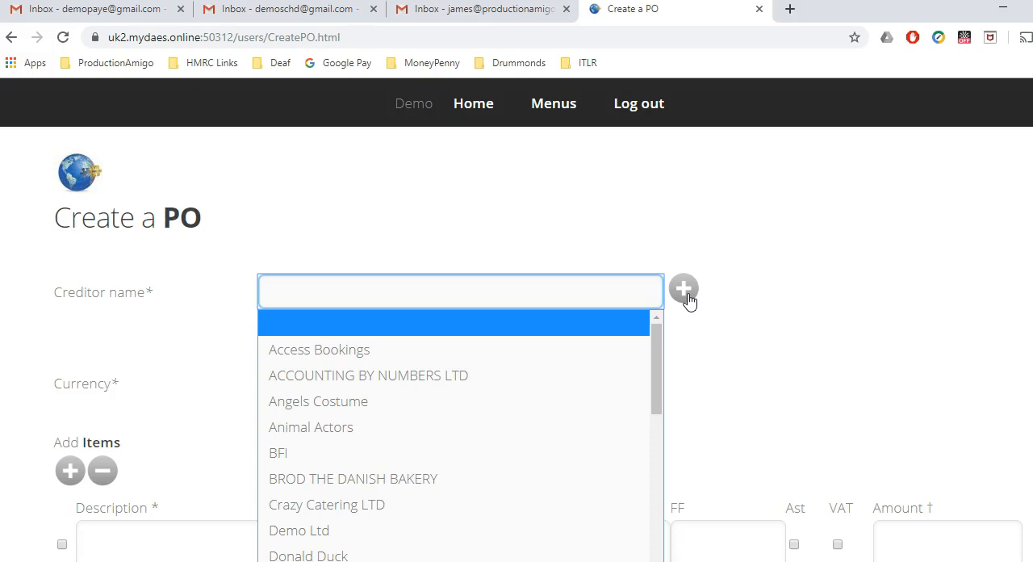
left_click(674, 374)
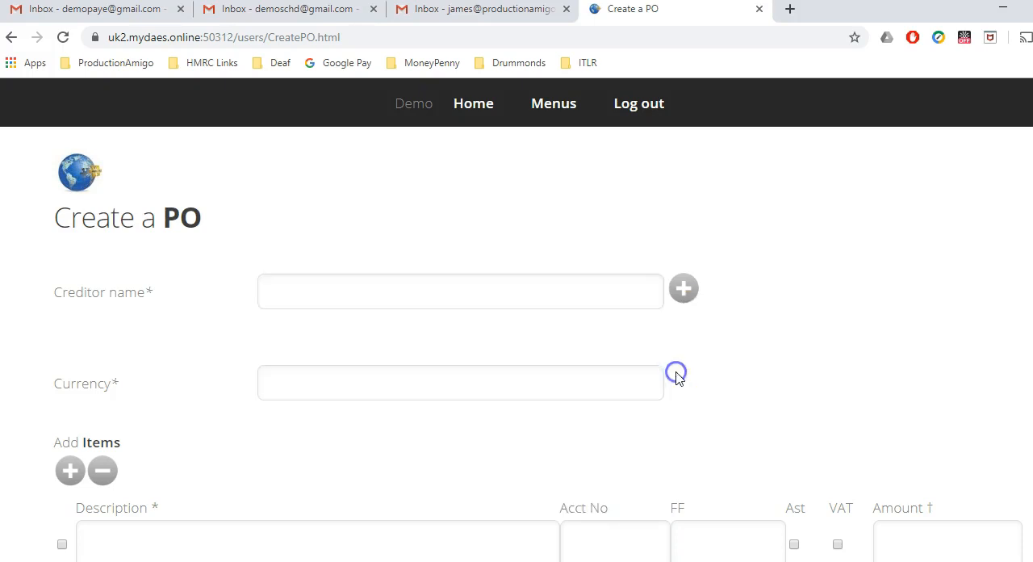
left_click(546, 288)
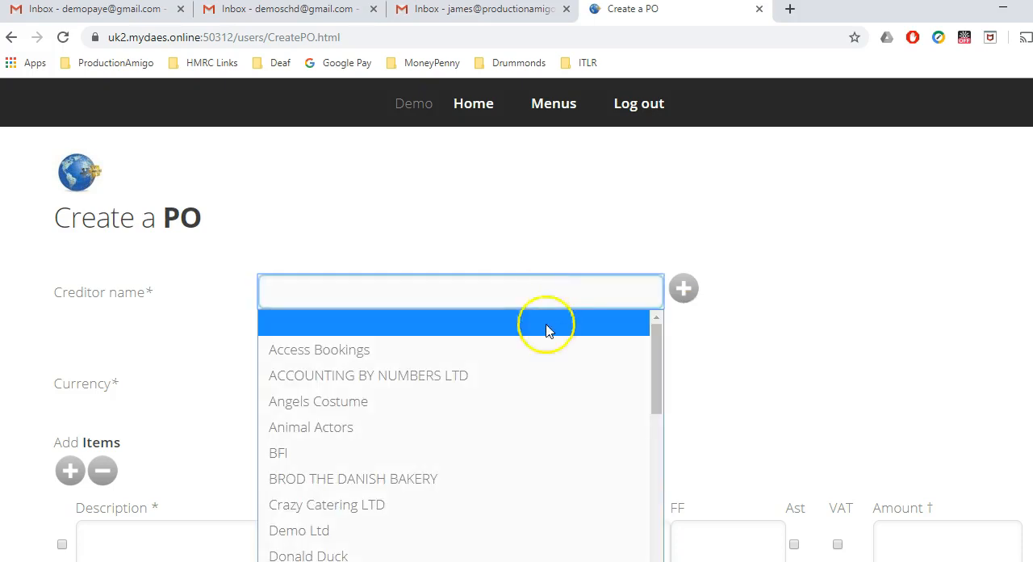
left_click_drag(657, 377, 658, 427)
left_click(404, 426)
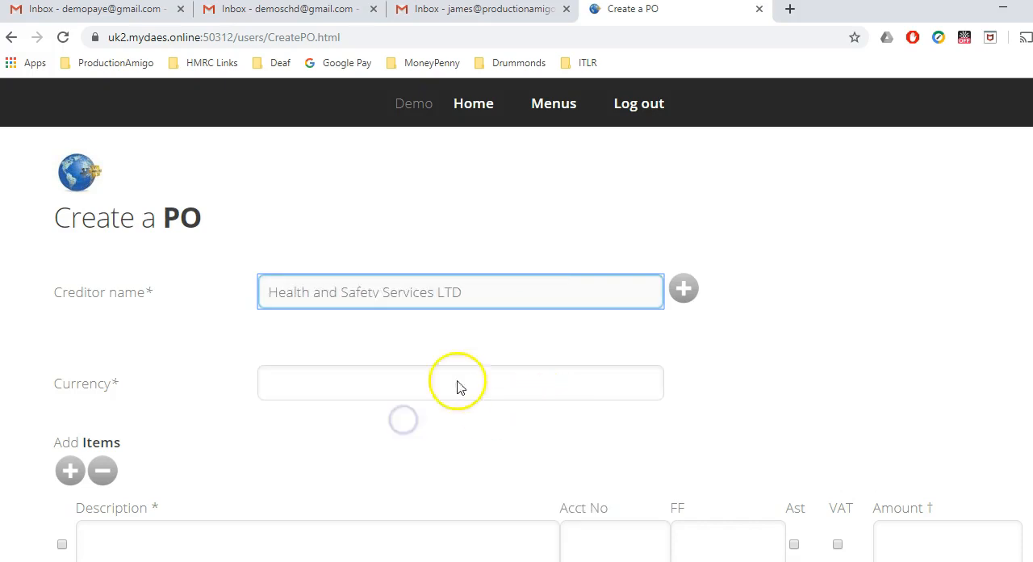
left_click(418, 384)
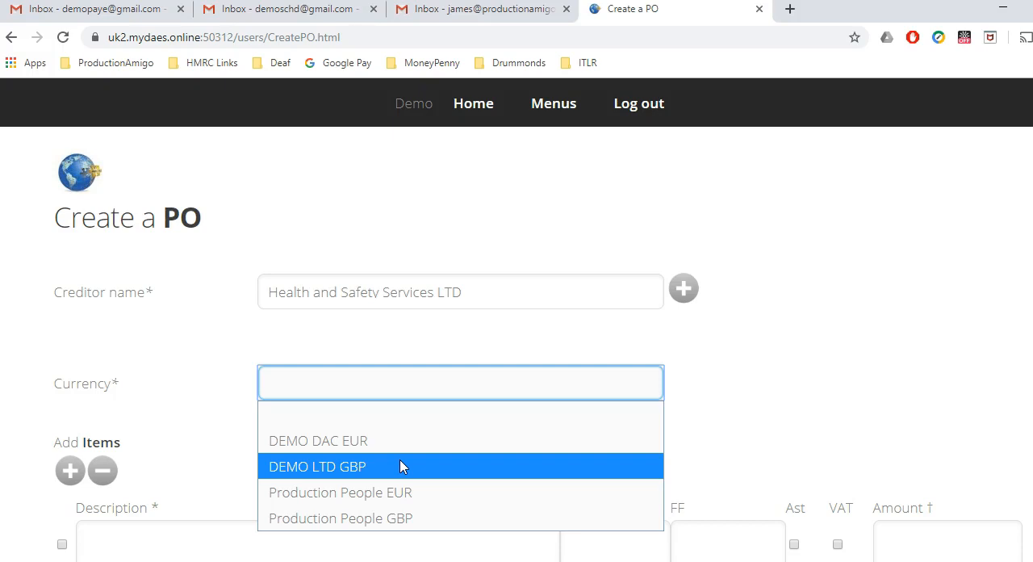
left_click(400, 519)
Step: Fill in the PO item as Fire Blanket on account 101 - Writers with an amount of 9.98
scroll(380, 498, "down", 1)
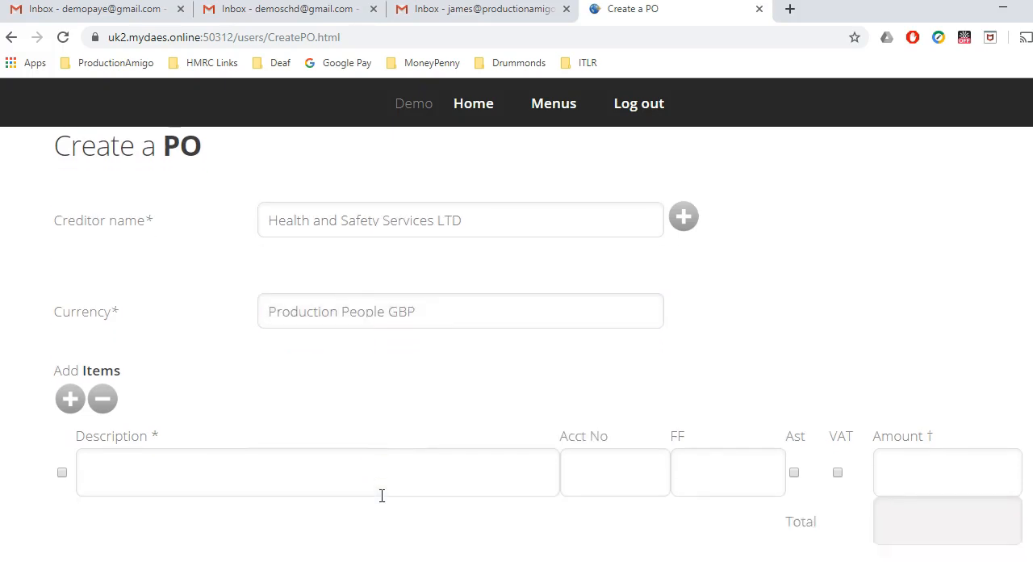
left_click(320, 459)
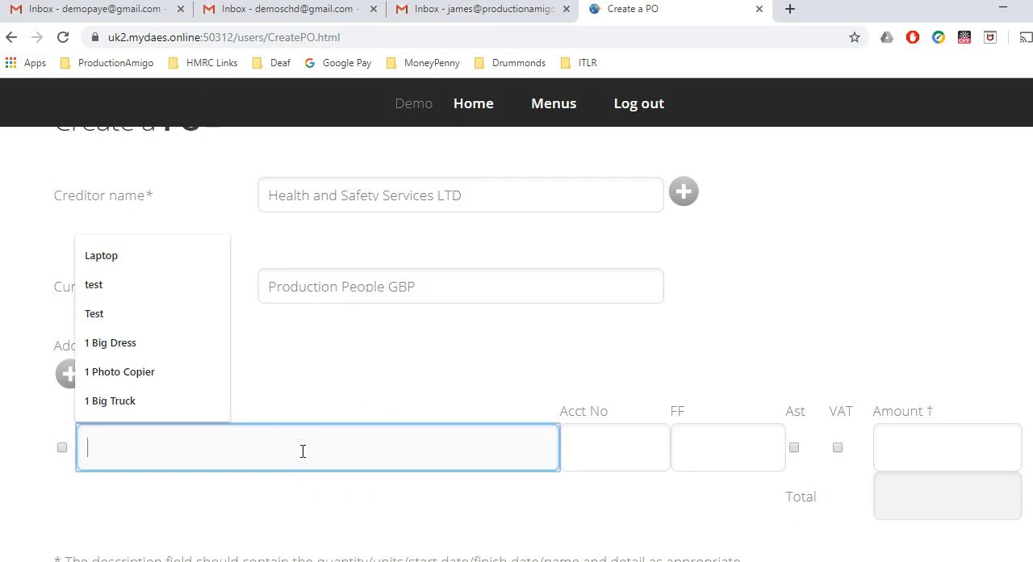
type("Fire Blanket")
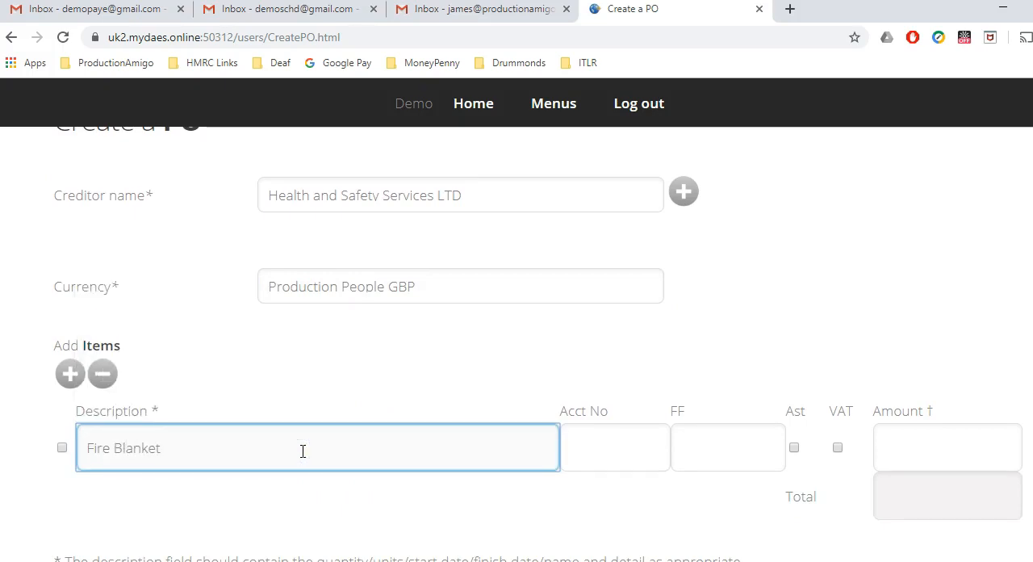
left_click(579, 454)
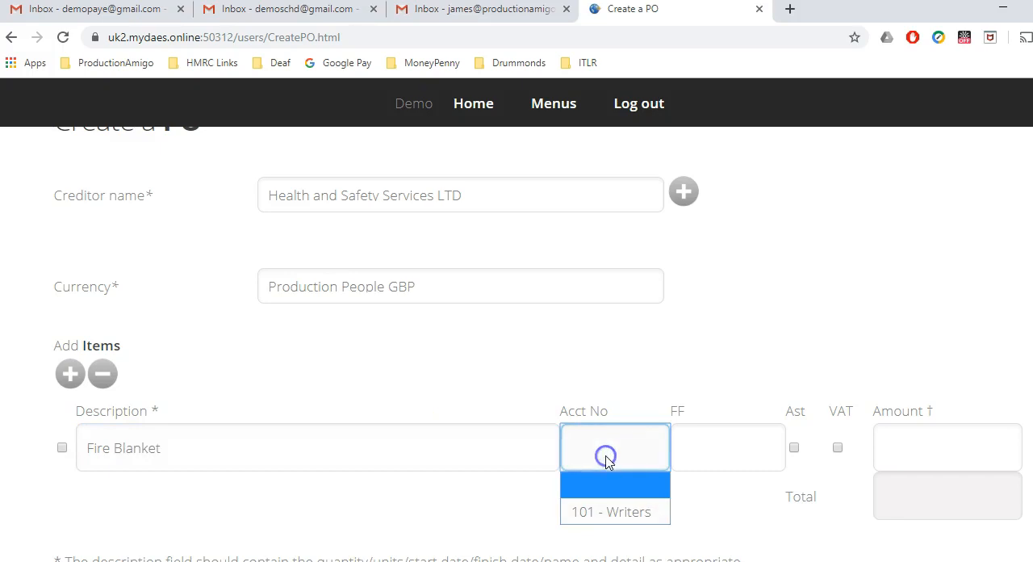
left_click(615, 513)
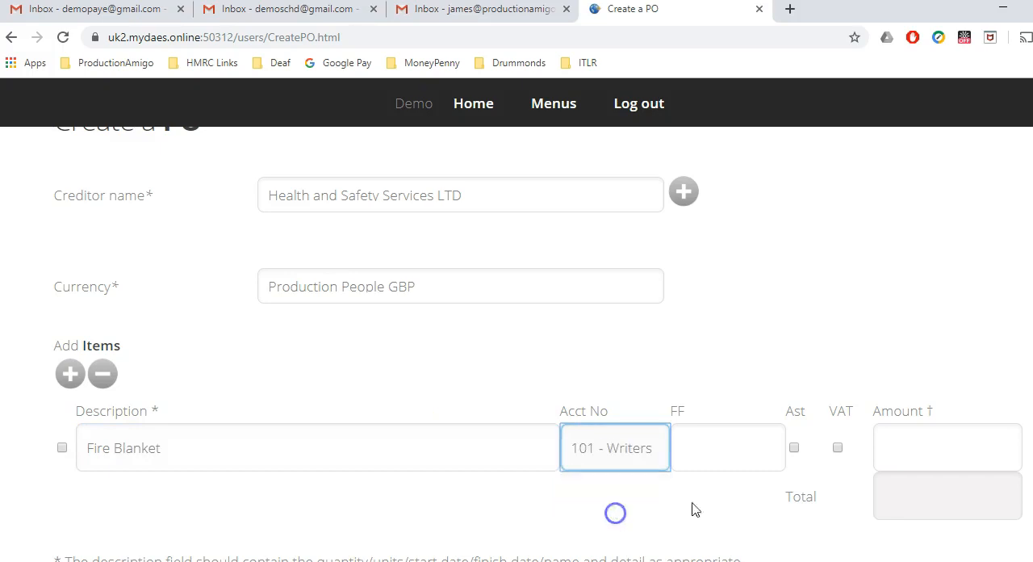
left_click(915, 454)
type("9.98")
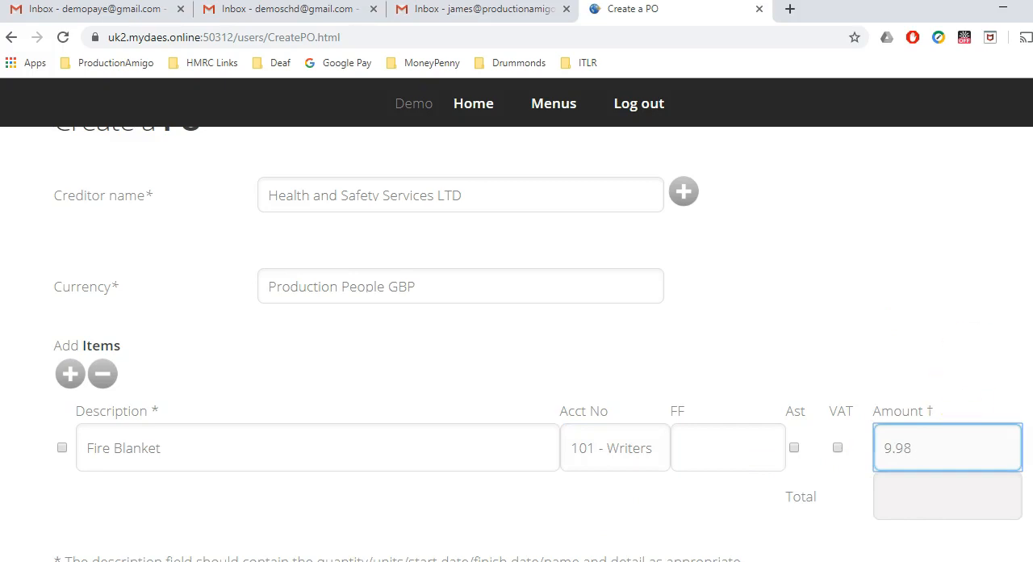
Step: Submit the Fire Blanket PO for approval, leaving the optional supplier, delivery, approver and attachment fields as they are
scroll(538, 343, "down", 3)
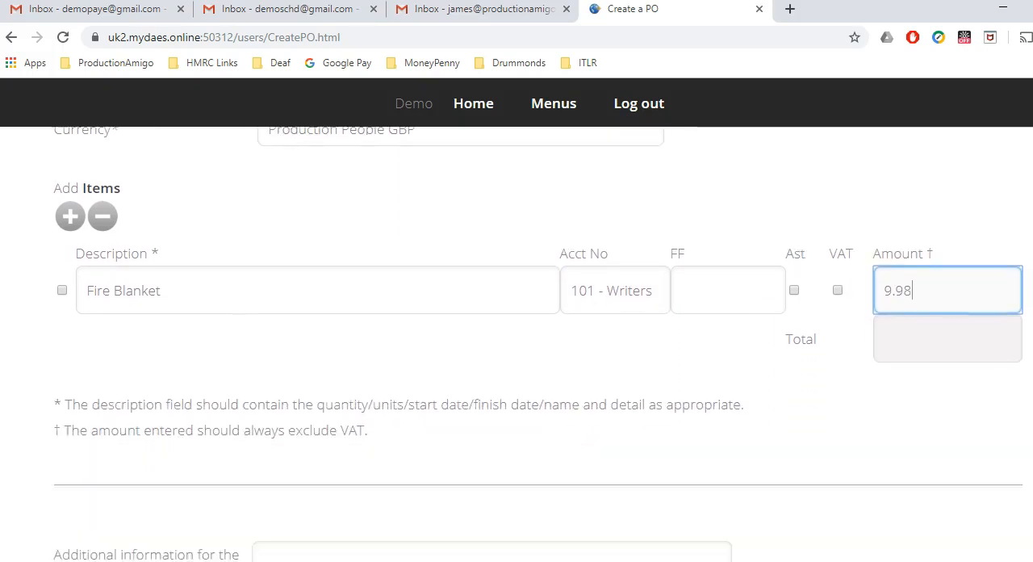
scroll(538, 343, "down", 3)
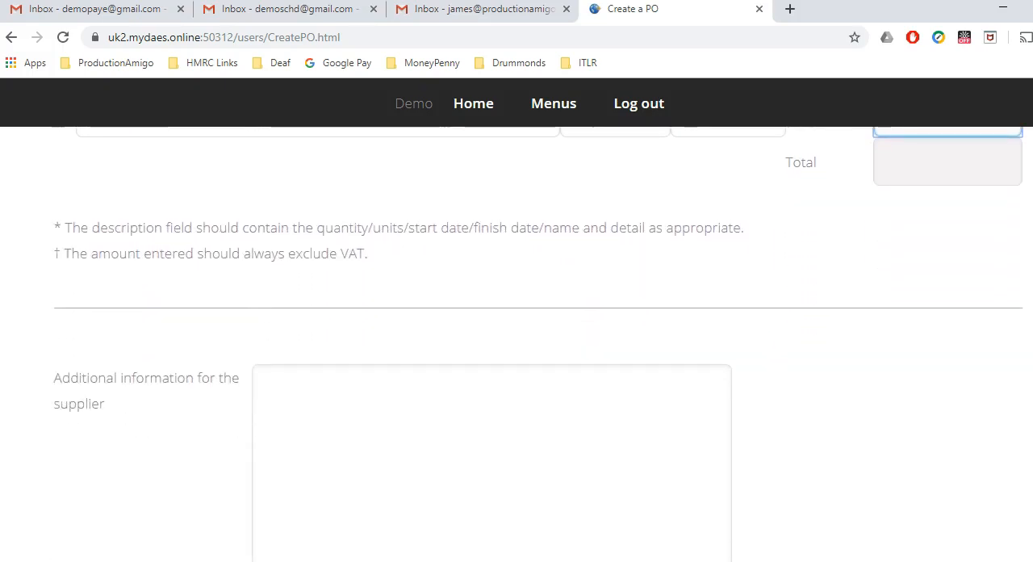
scroll(538, 344, "down", 1)
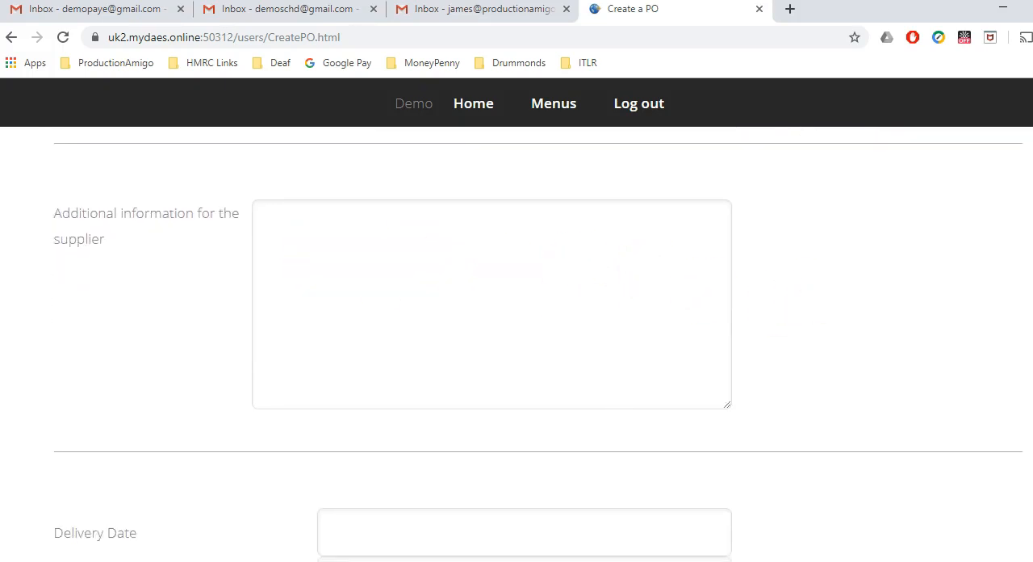
scroll(856, 286, "down", 1)
scroll(611, 352, "down", 3)
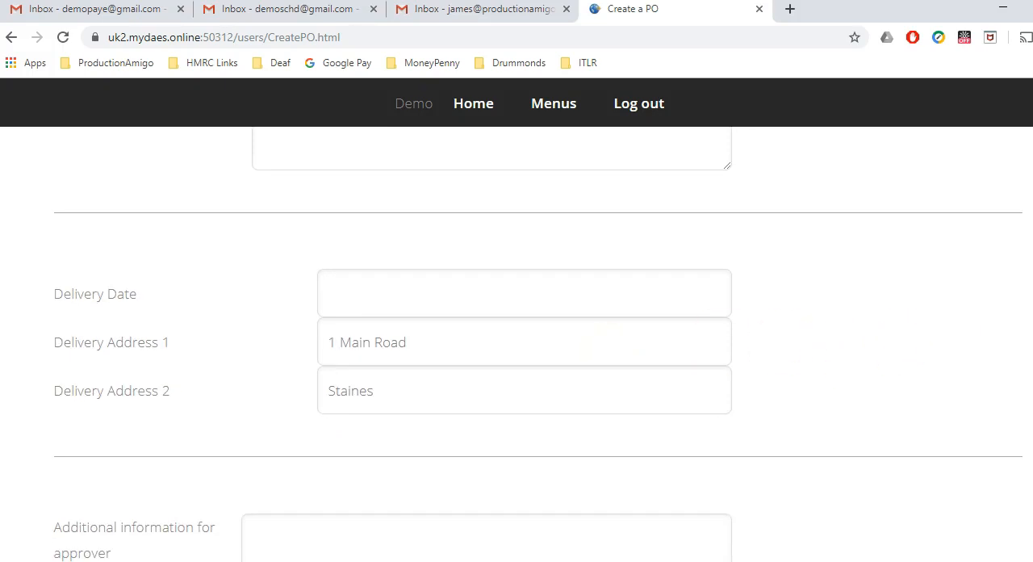
scroll(864, 352, "down", 1)
scroll(549, 406, "down", 3)
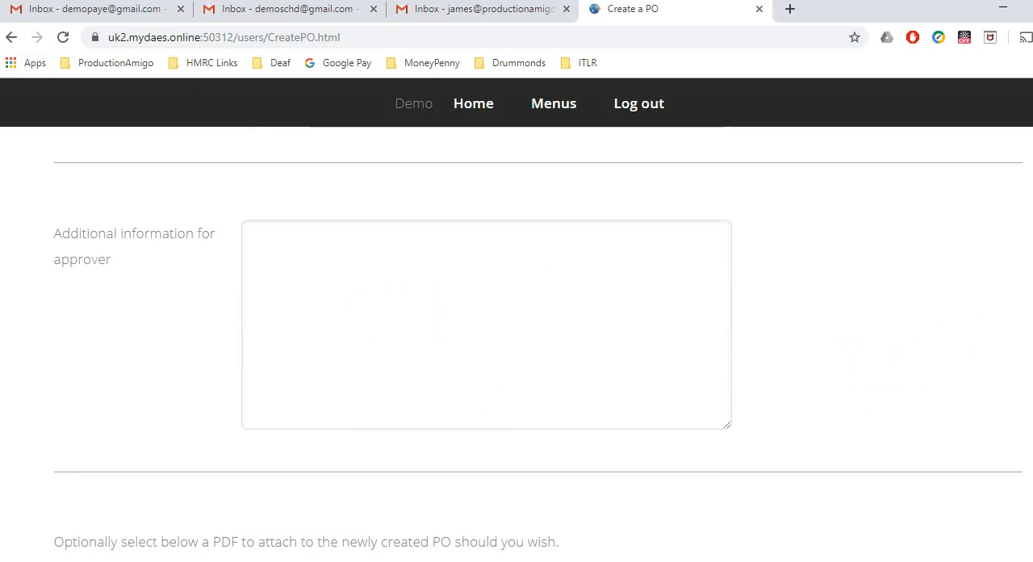
scroll(871, 364, "down", 1)
scroll(634, 373, "down", 3)
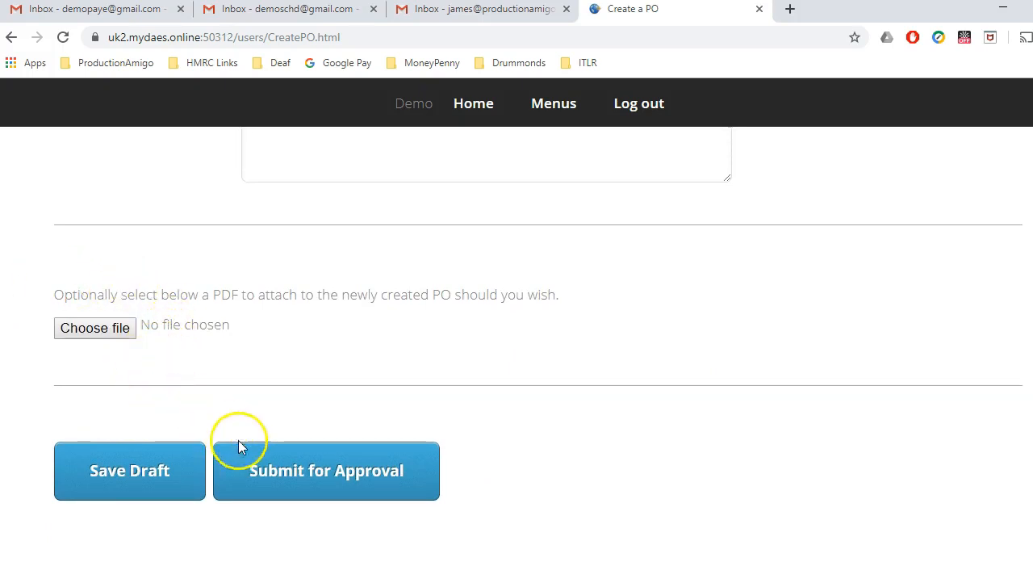
left_click(279, 474)
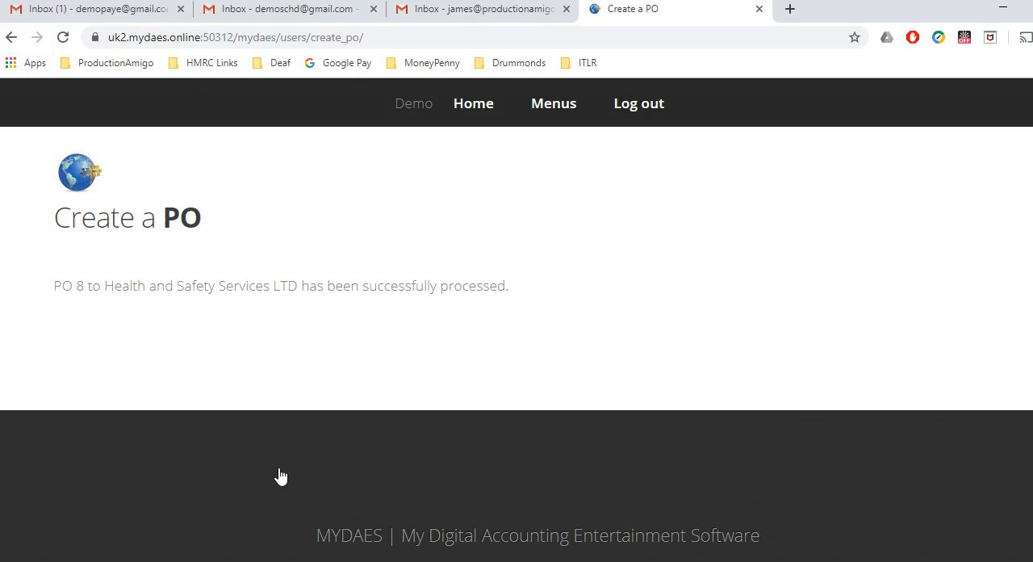
Step: Open the purchase order approval email in the requester's Gmail inbox, review its attached PO PDF, and return to the inbox
left_click(113, 11)
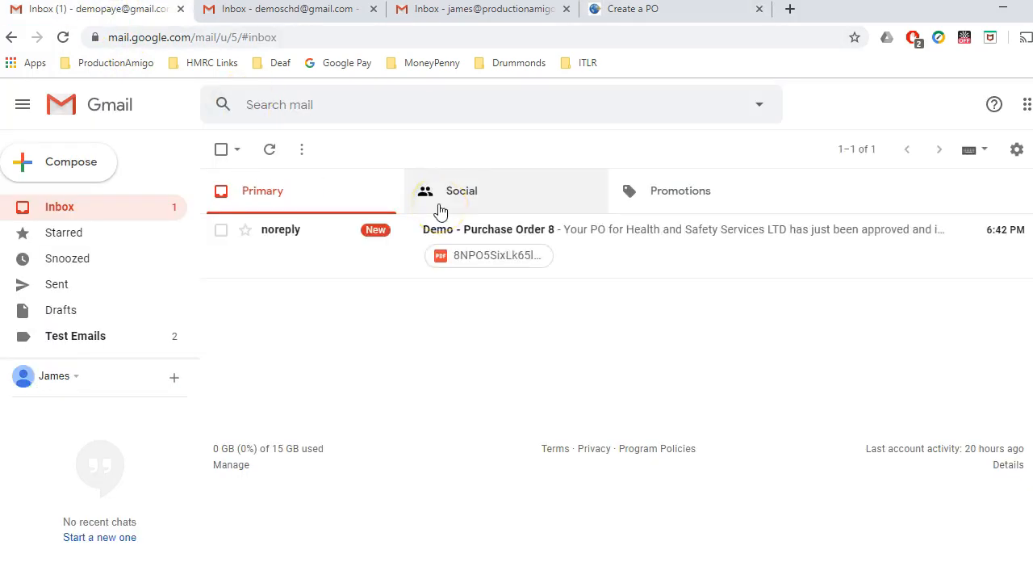
left_click(297, 242)
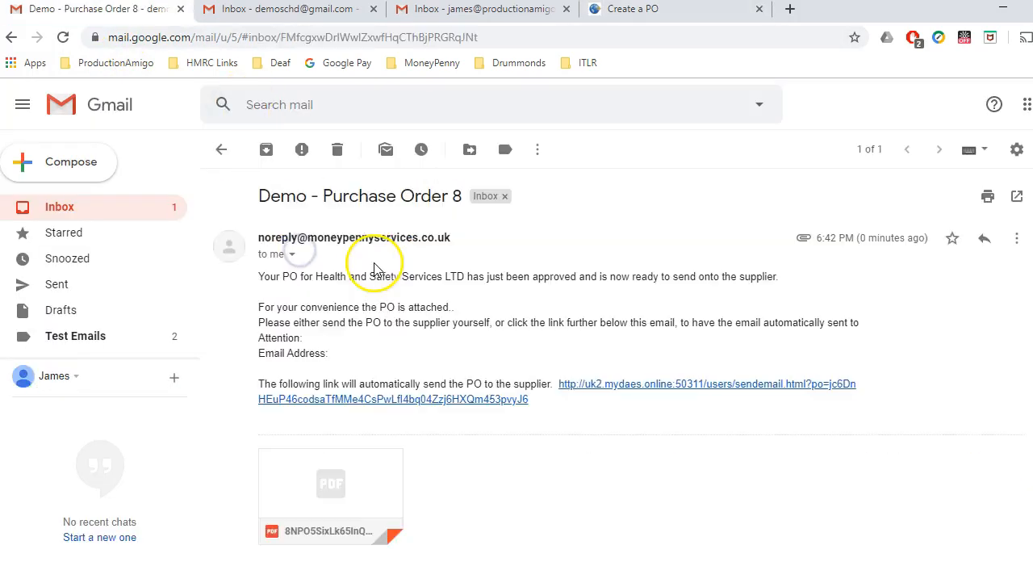
left_click(347, 471)
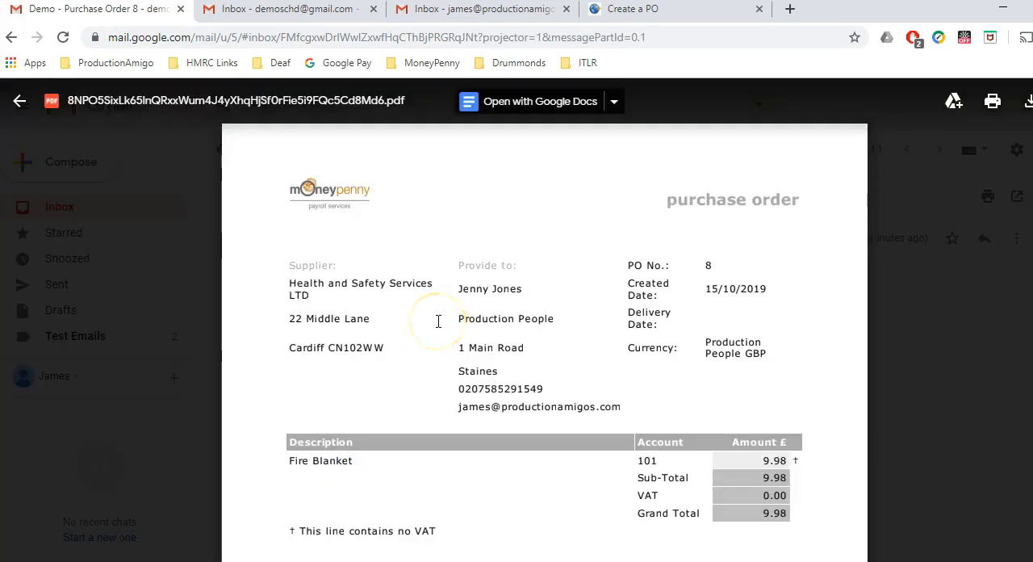
scroll(438, 321, "down", 2)
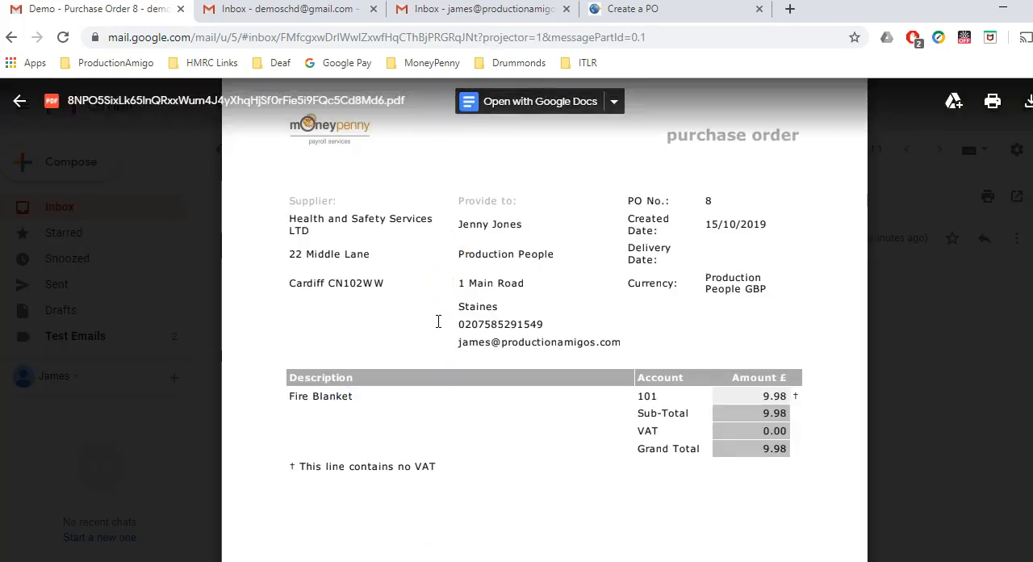
left_click(190, 361)
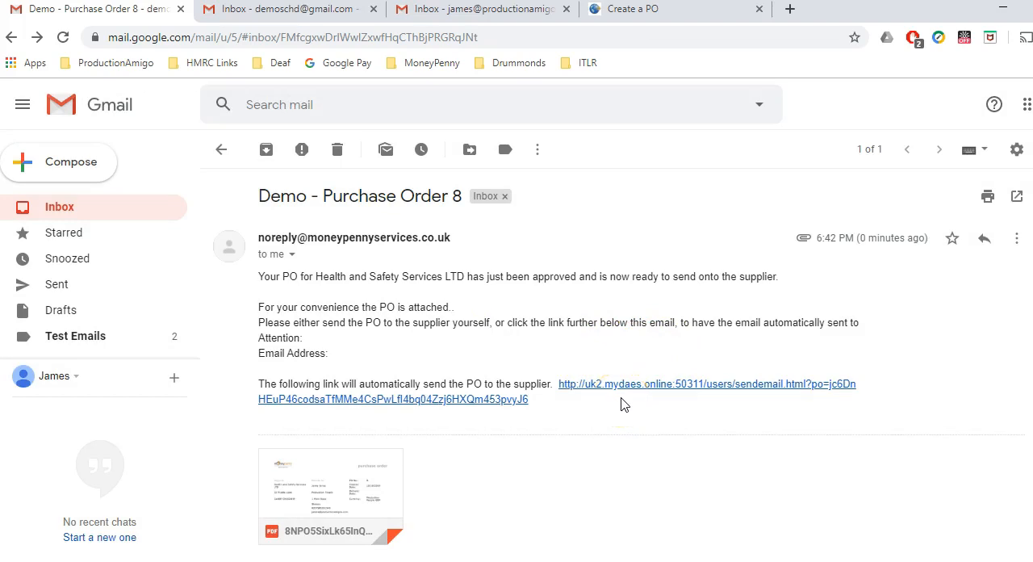
left_click(221, 149)
Step: Start a new PO in the MYDAES portal with Hats and Wigs Galore LTD as creditor and Production People GBP as currency
left_click(648, 11)
left_click(466, 112)
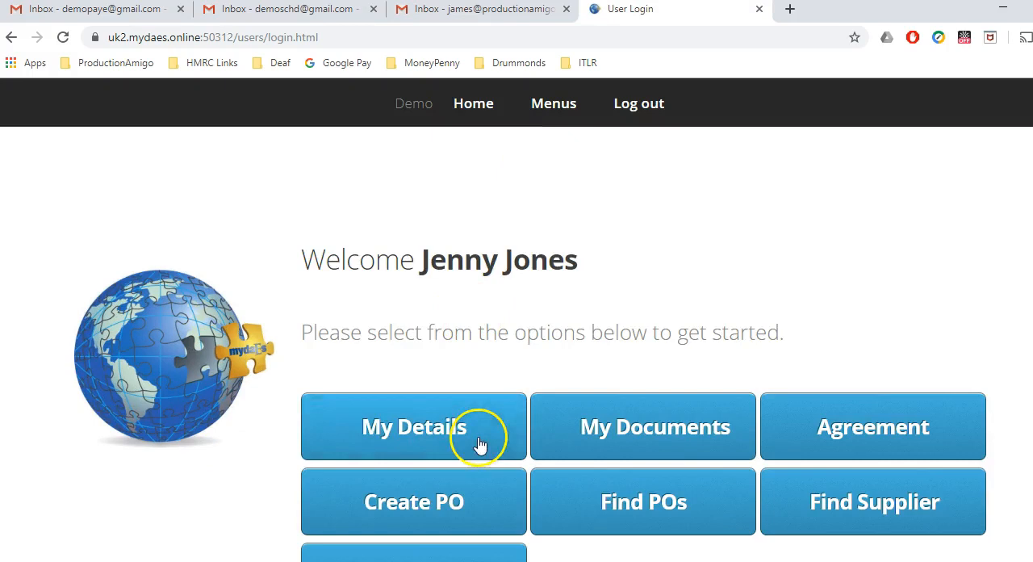
left_click(443, 504)
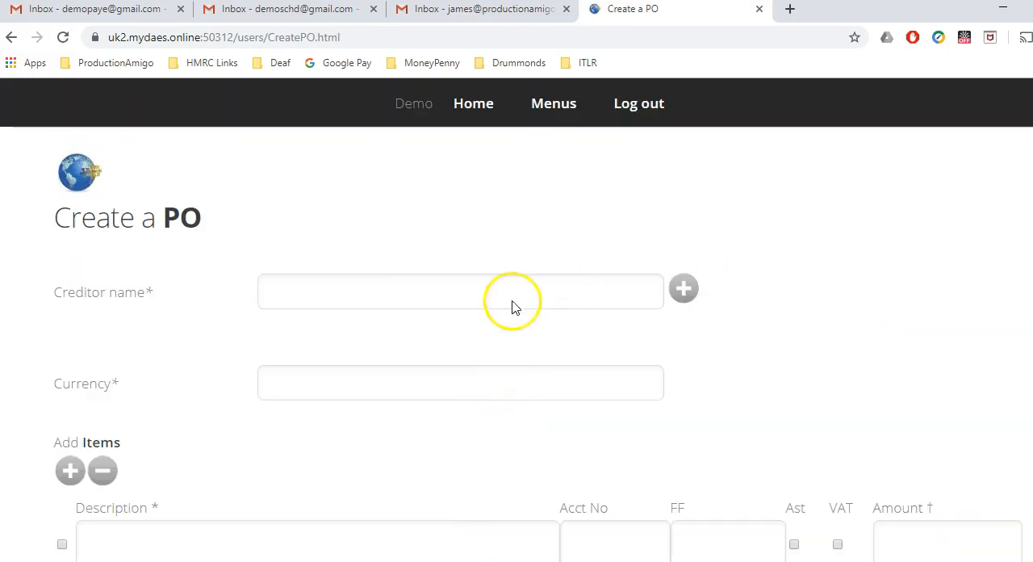
left_click(465, 297)
left_click_drag(654, 383, 655, 440)
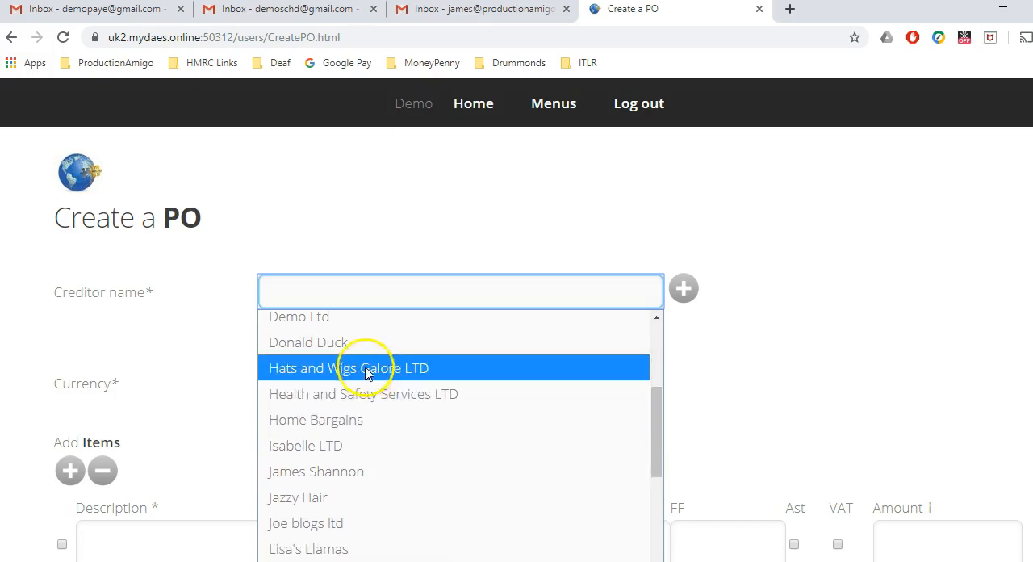
left_click(370, 367)
left_click(376, 391)
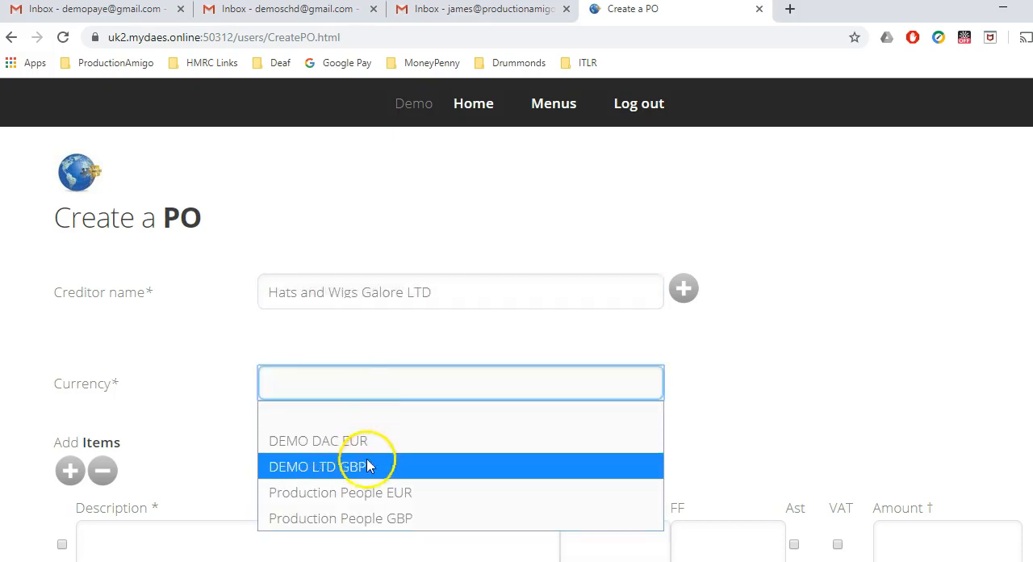
left_click(357, 523)
Step: Fill in the PO item as "New Wig for new scence" on account 101 - Writers with an amount of 149.99
scroll(360, 500, "down", 2)
left_click(277, 444)
type("New Wig ")
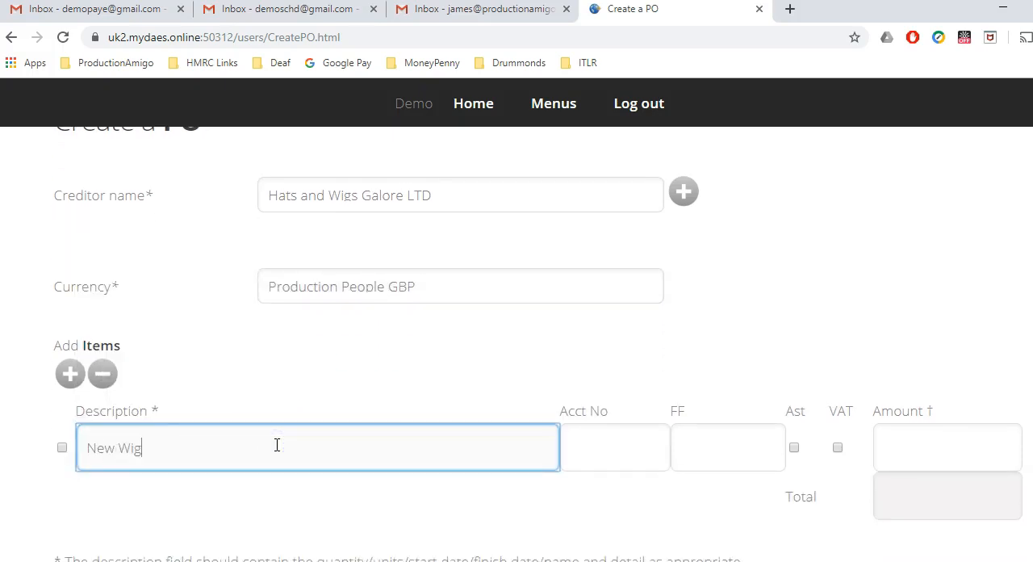
type("for new scence")
left_click(600, 462)
left_click(592, 512)
left_click(894, 448)
type("129")
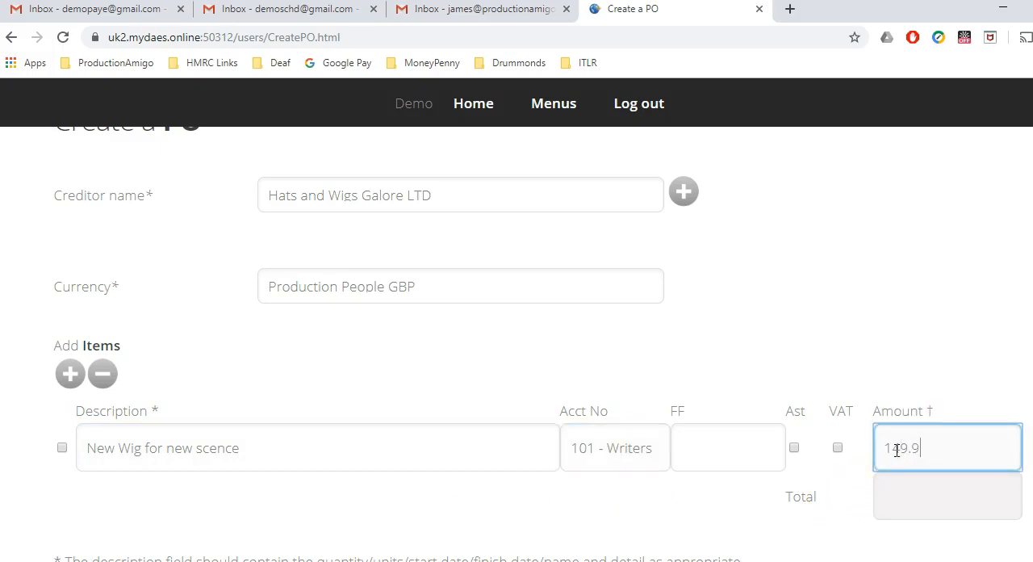
type(".99")
Step: Submit the wig PO for approval, leaving the optional supplier, delivery, approver and attachment fields as they are
scroll(896, 449, "down", 2)
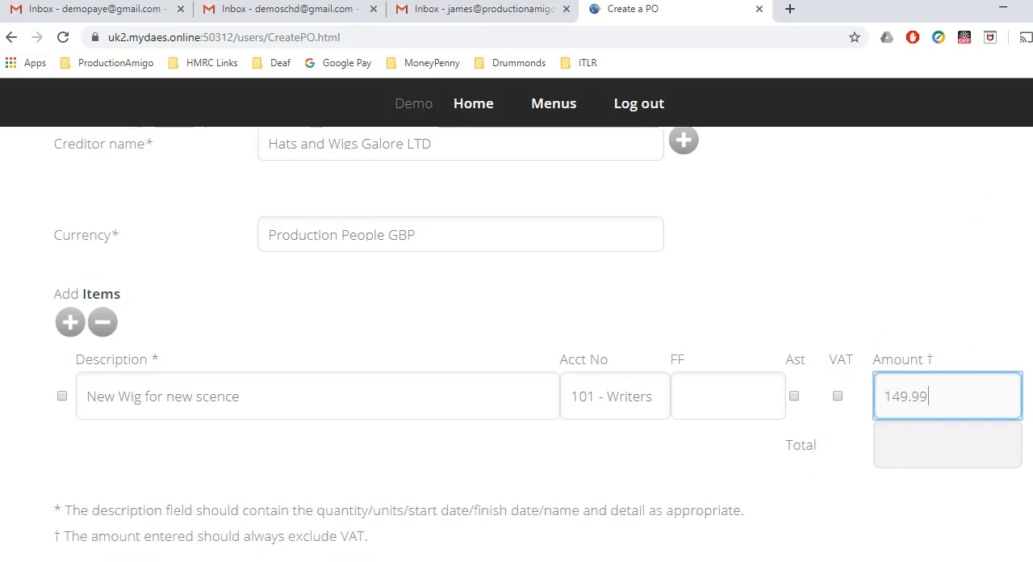
scroll(537, 343, "down", 4)
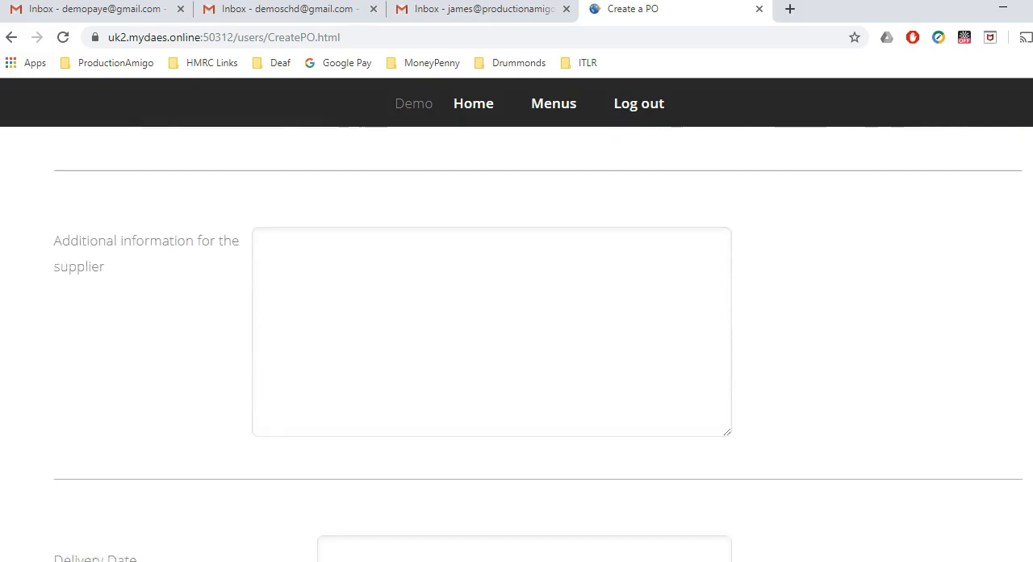
scroll(537, 352, "down", 3)
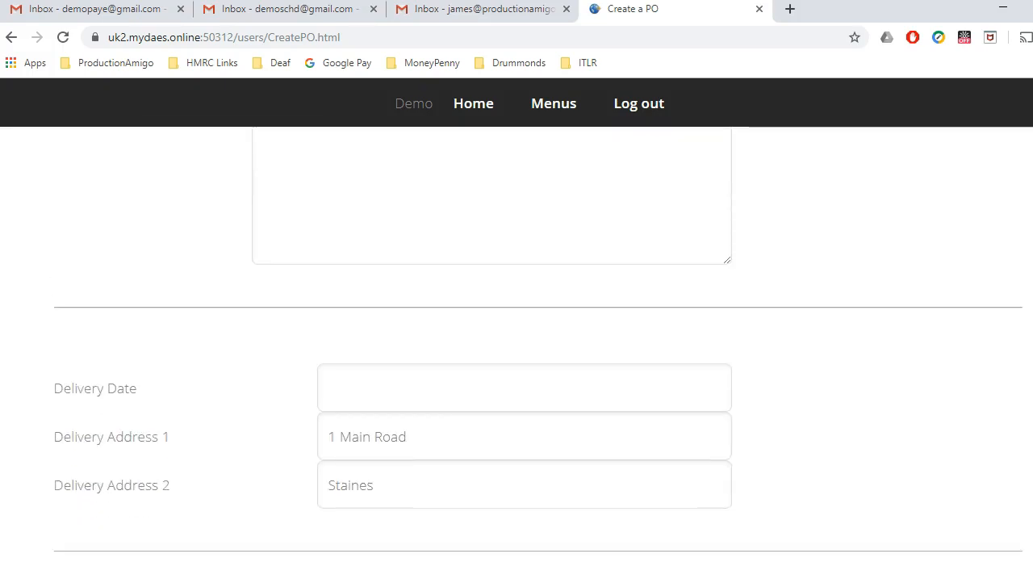
scroll(538, 352, "down", 7)
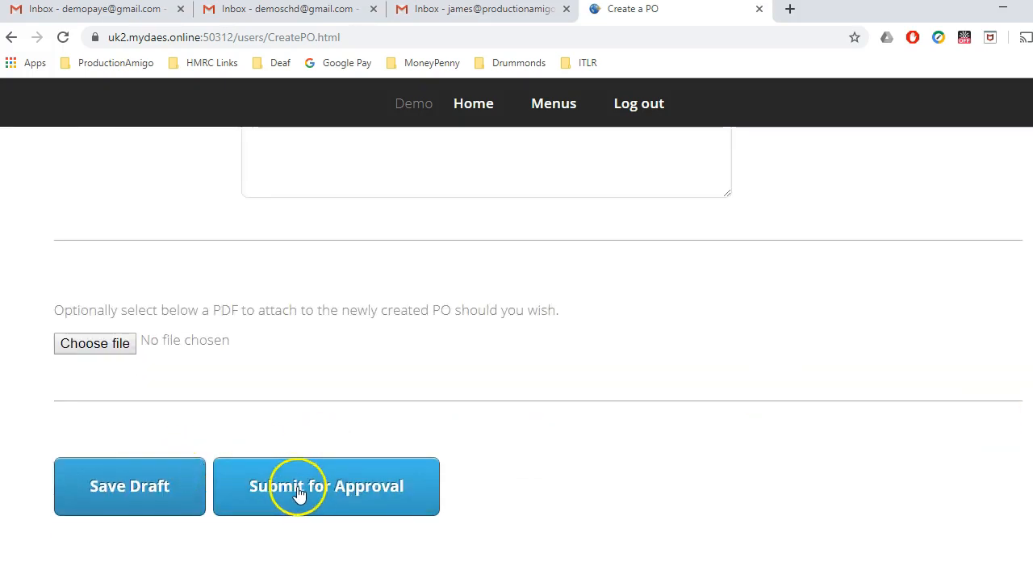
left_click(298, 493)
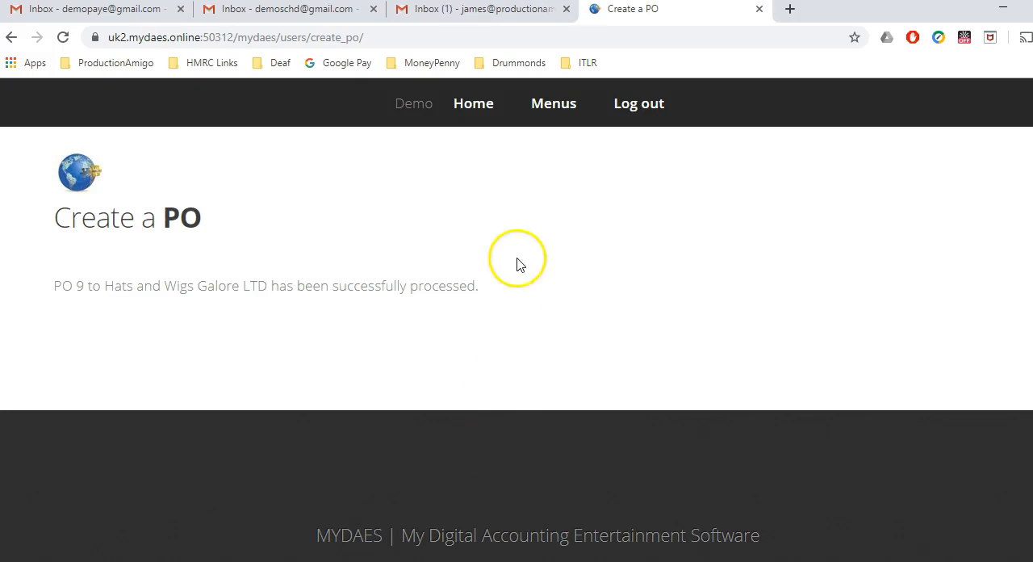
Step: Open the "Demo - POs to approve" email in the approver's Gmail inbox and review its details and attached draft PO PDF
left_click(476, 10)
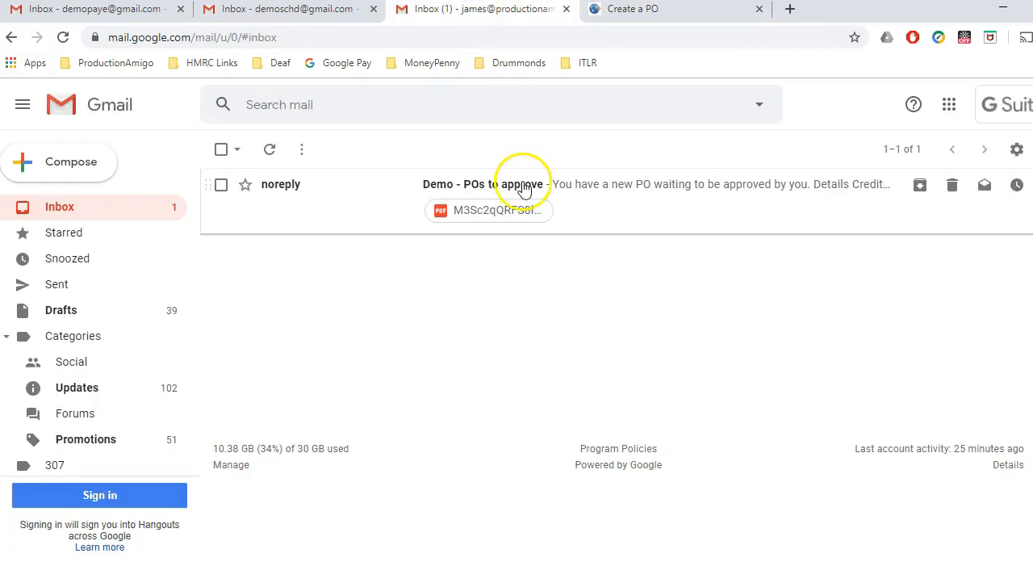
left_click(644, 204)
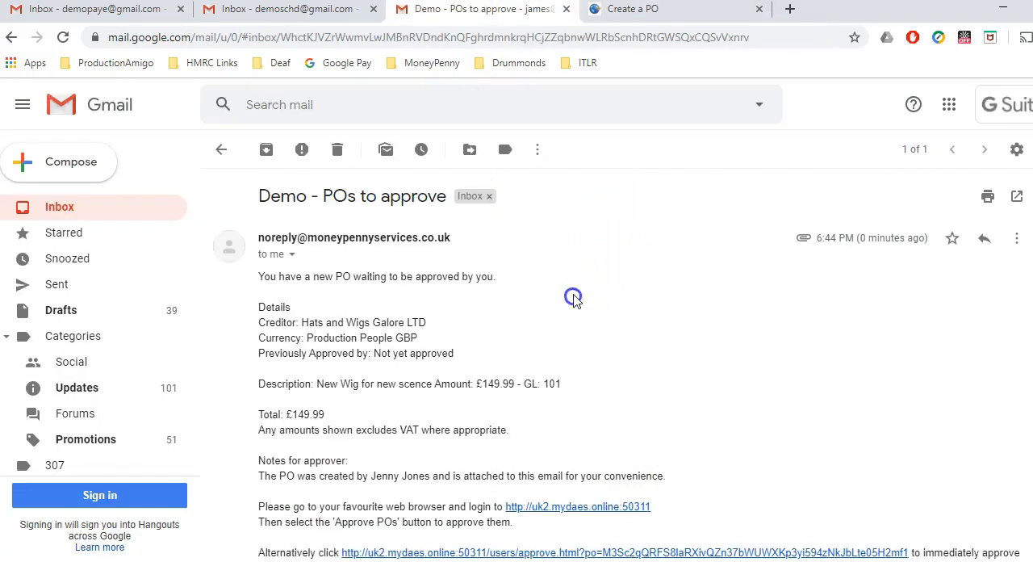
scroll(573, 299, "down", 3)
scroll(574, 300, "down", 2)
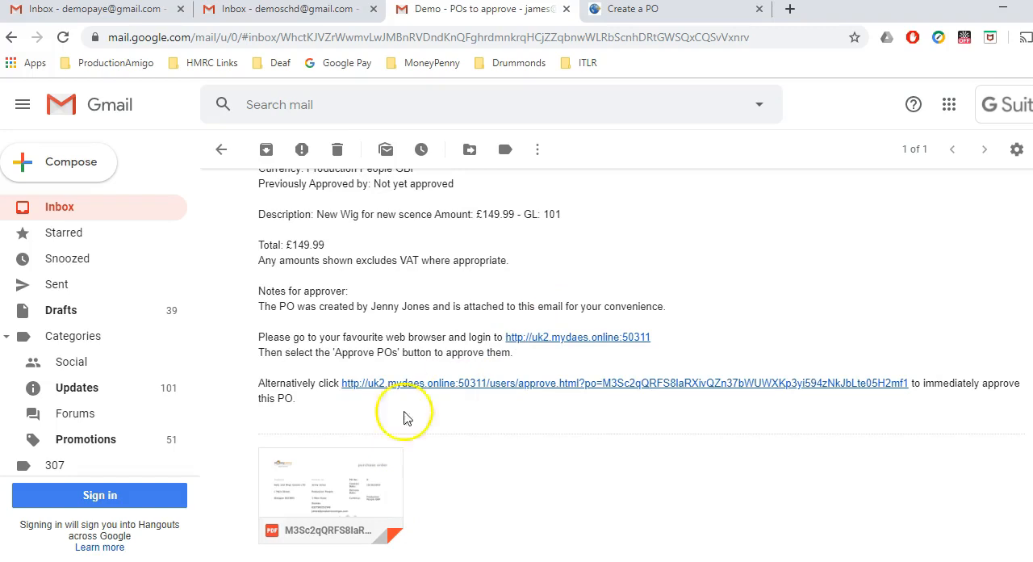
left_click(348, 485)
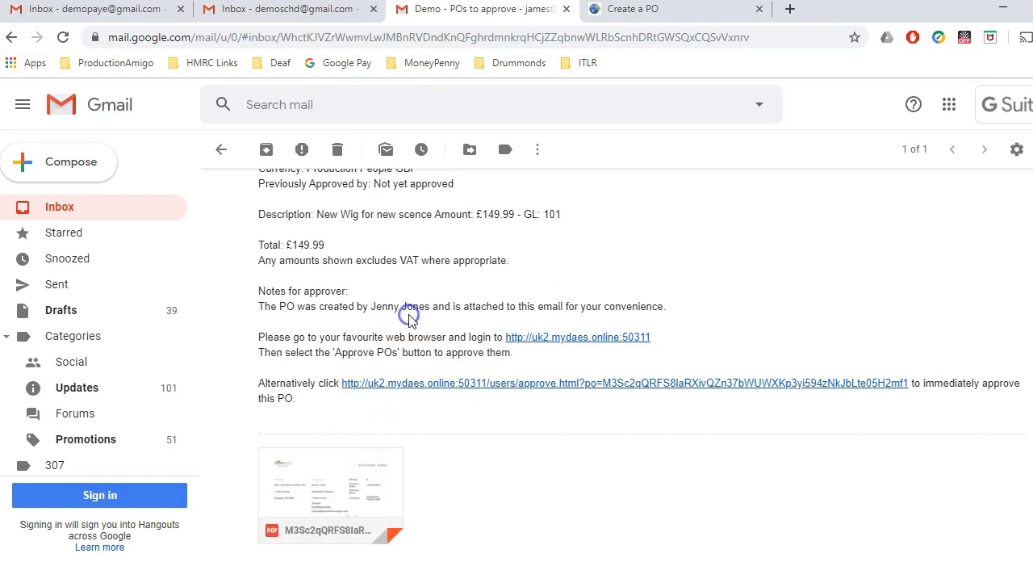
scroll(411, 322, "up", 1)
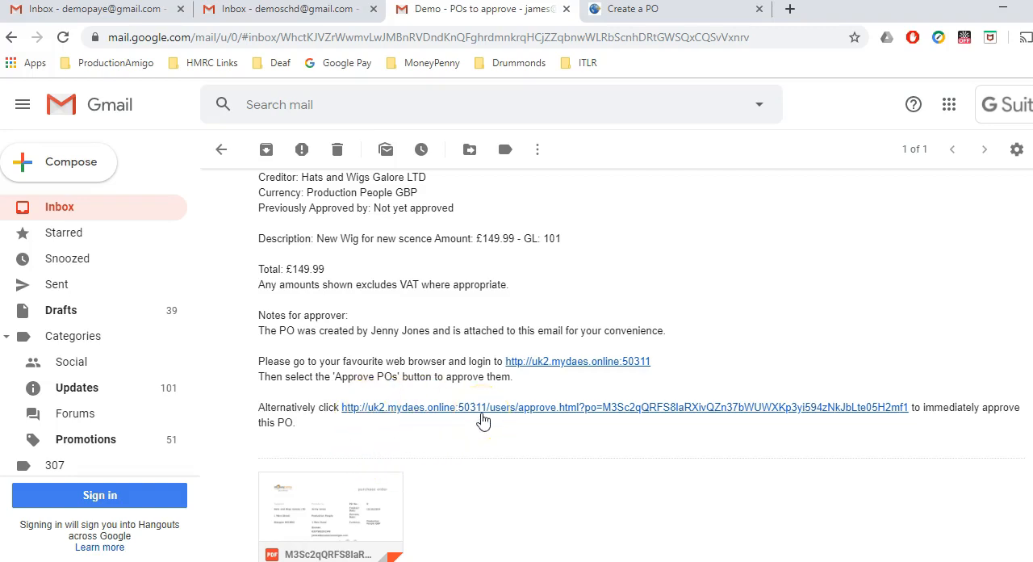
left_click(331, 499)
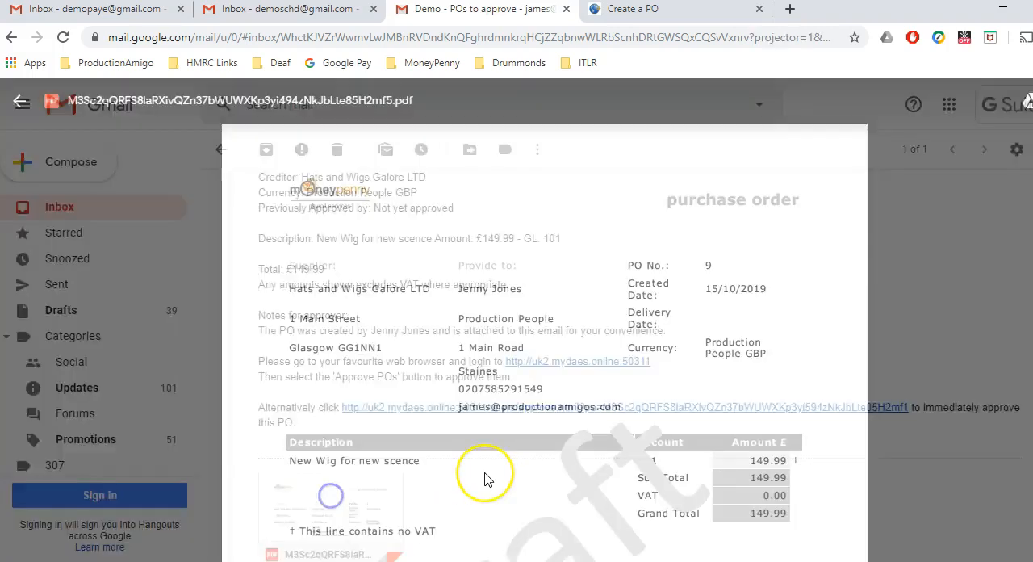
scroll(487, 479, "down", 3)
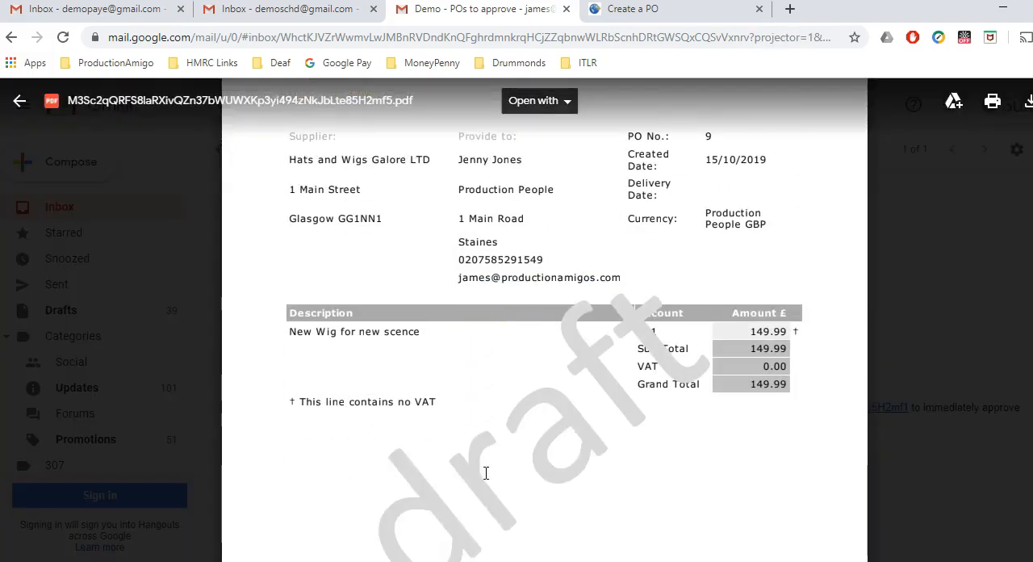
scroll(486, 472, "up", 3)
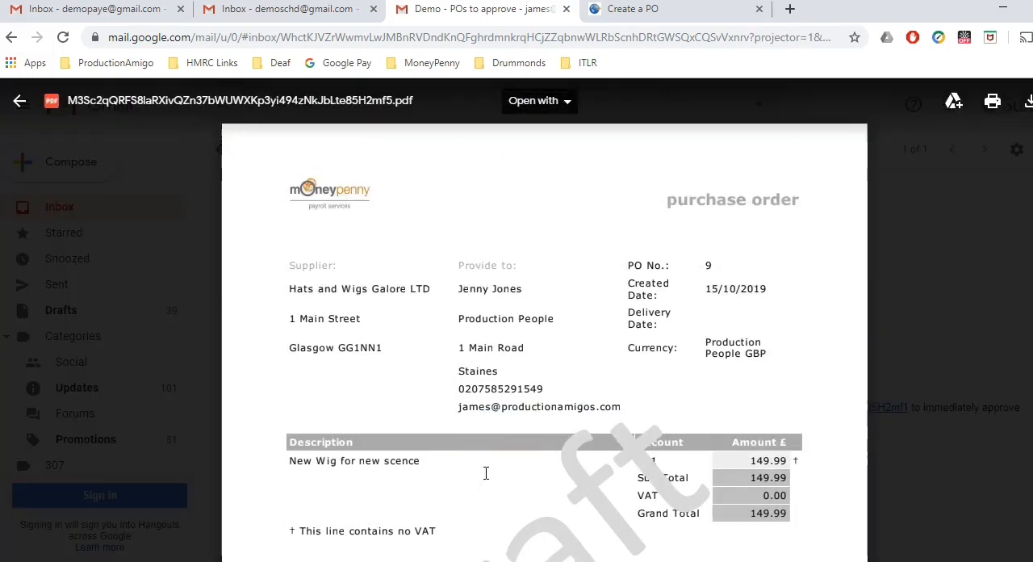
left_click(907, 397)
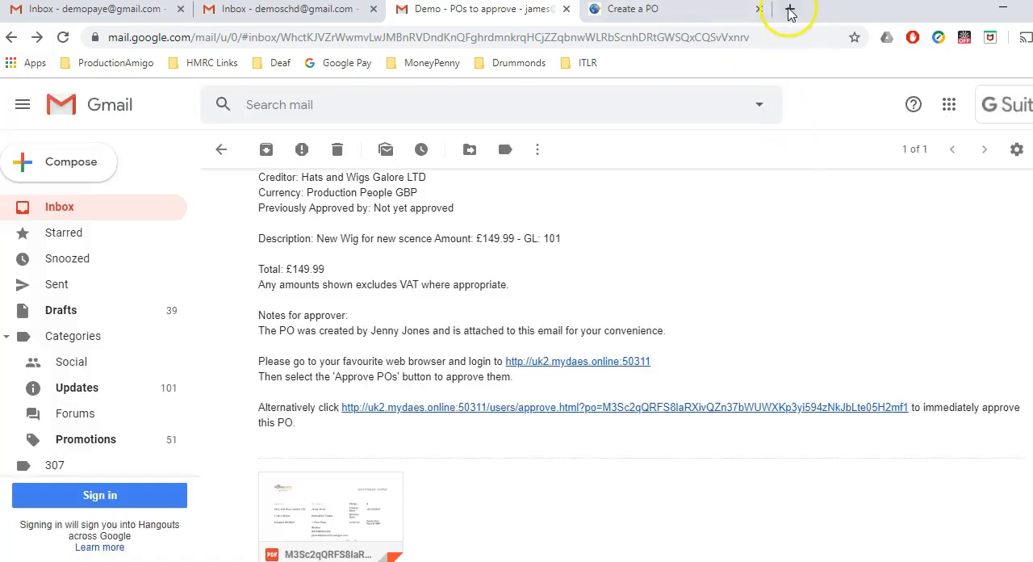
Step: Log out of the requester's MYDAES account and log in with the approver's email
left_click(701, 9)
left_click(636, 105)
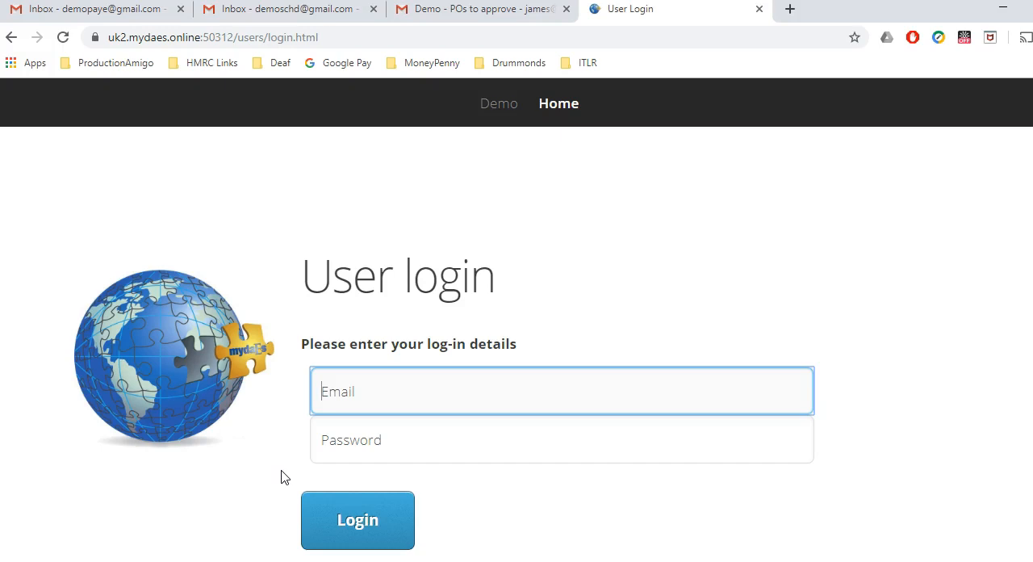
type("james")
key("Down")
key("Tab")
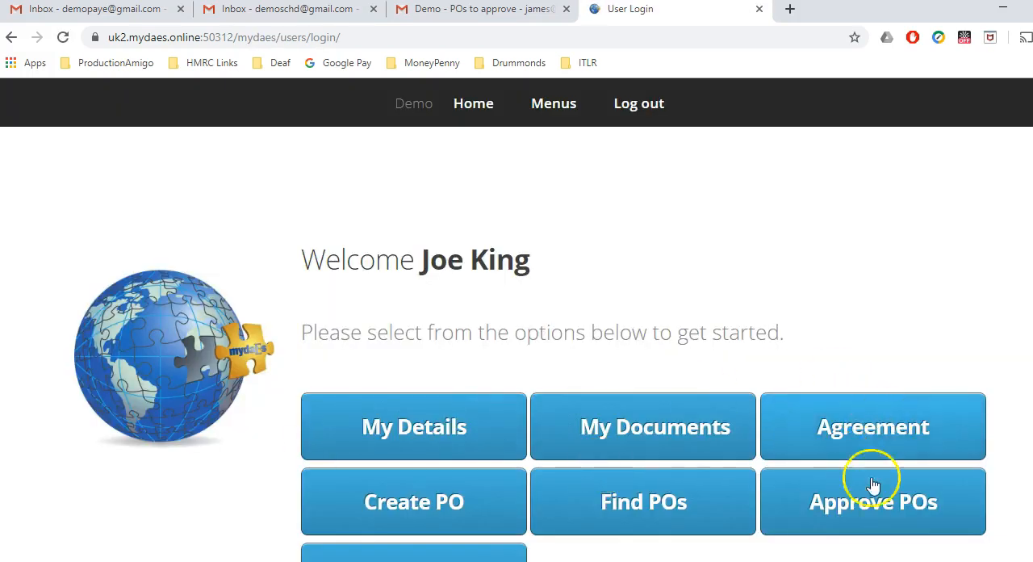
Step: Open the Hats and Wigs Galore LTD PO from the POs awaiting approval and review its details
left_click(860, 498)
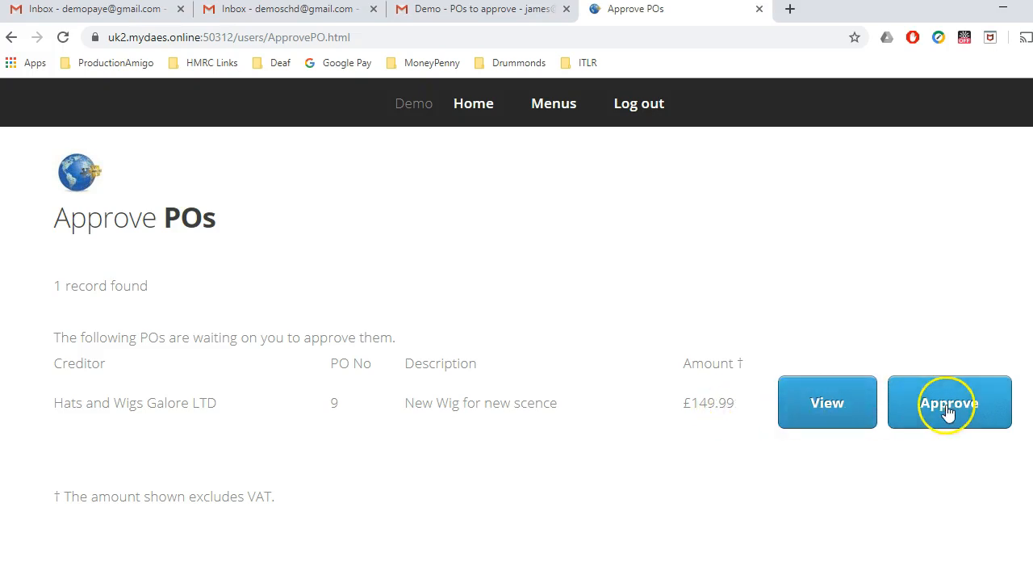
left_click(833, 405)
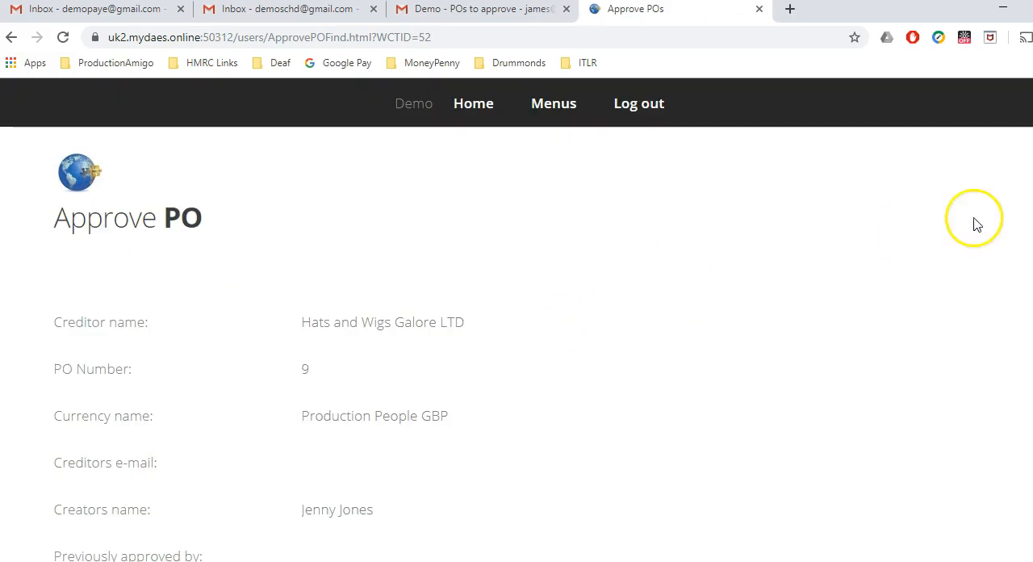
scroll(516, 338, "down", 3)
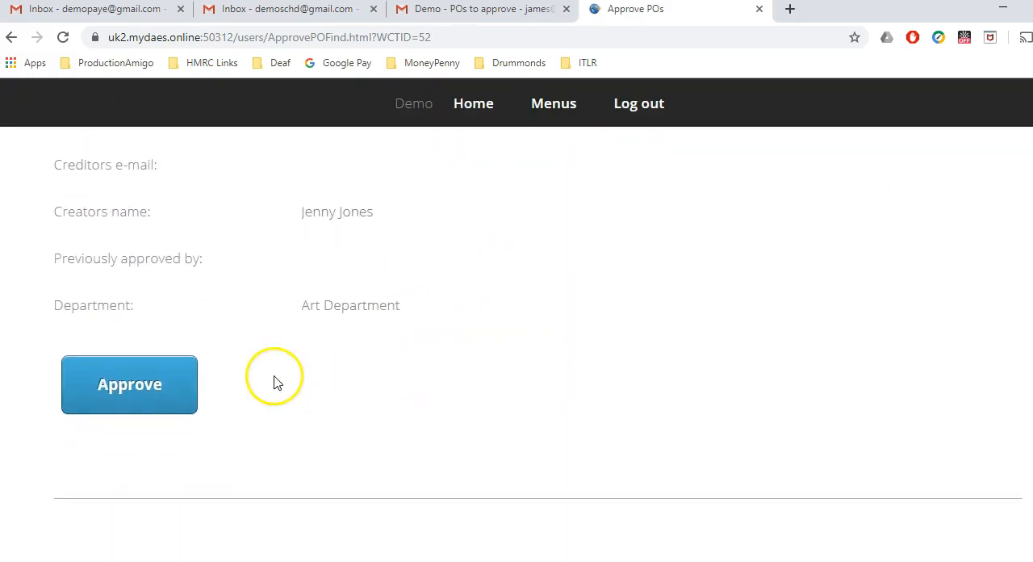
scroll(1025, 260, "down", 4)
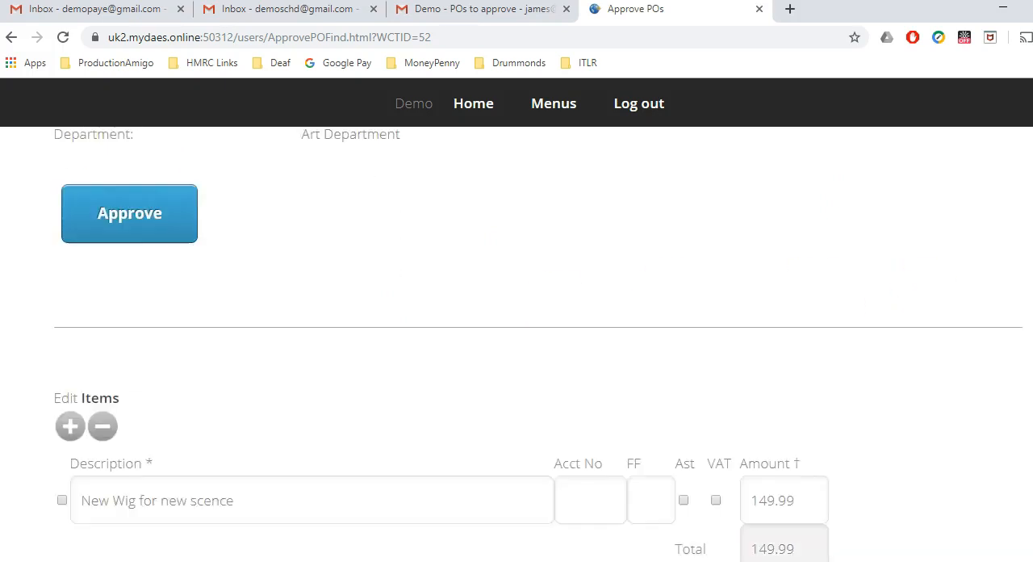
Step: Correct the PO item's description to "New Wig for new scene" and check the available account numbers without choosing one
left_click(396, 367)
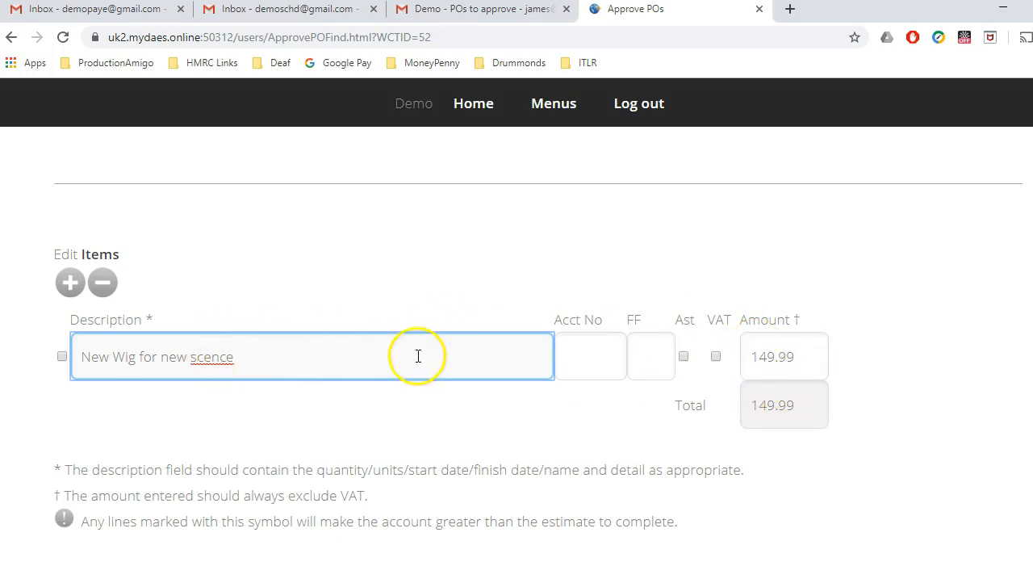
double_click(216, 359)
type("scene")
left_click(212, 392)
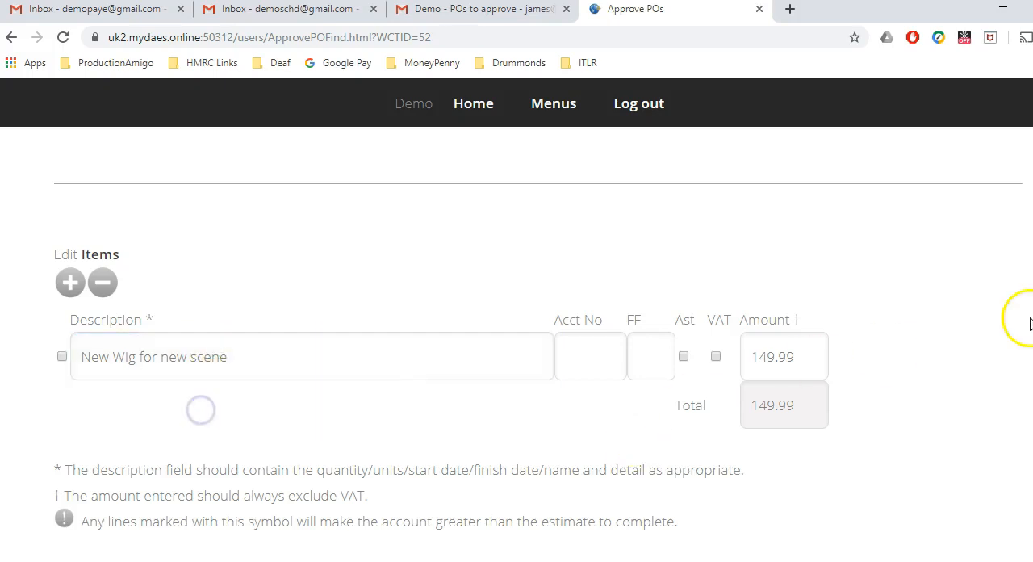
left_click(605, 357)
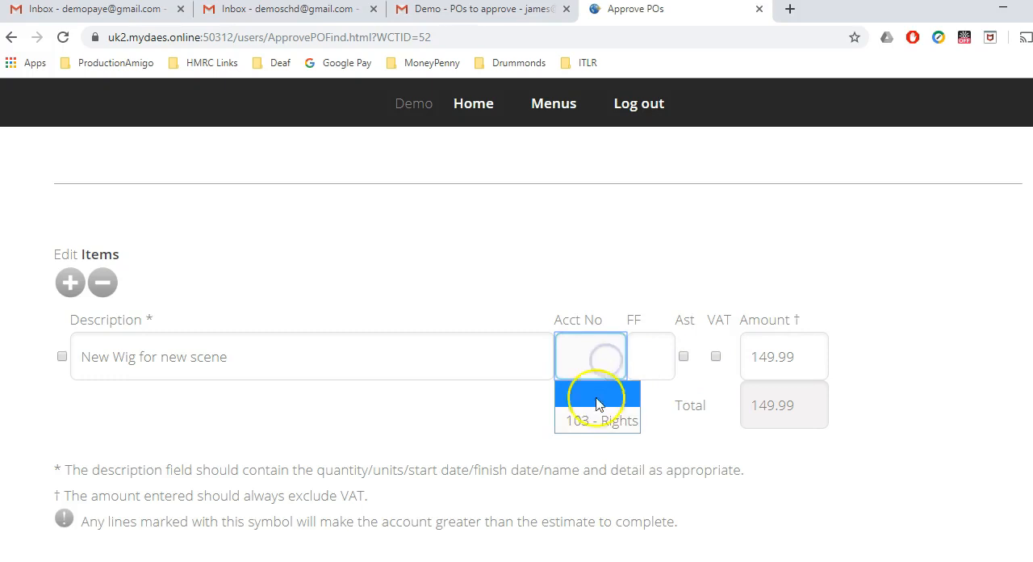
left_click(490, 436)
Step: Decline the PO with the reason "PO raised as it's not for a new scene"
scroll(489, 470, "down", 4)
scroll(490, 175, "down", 3)
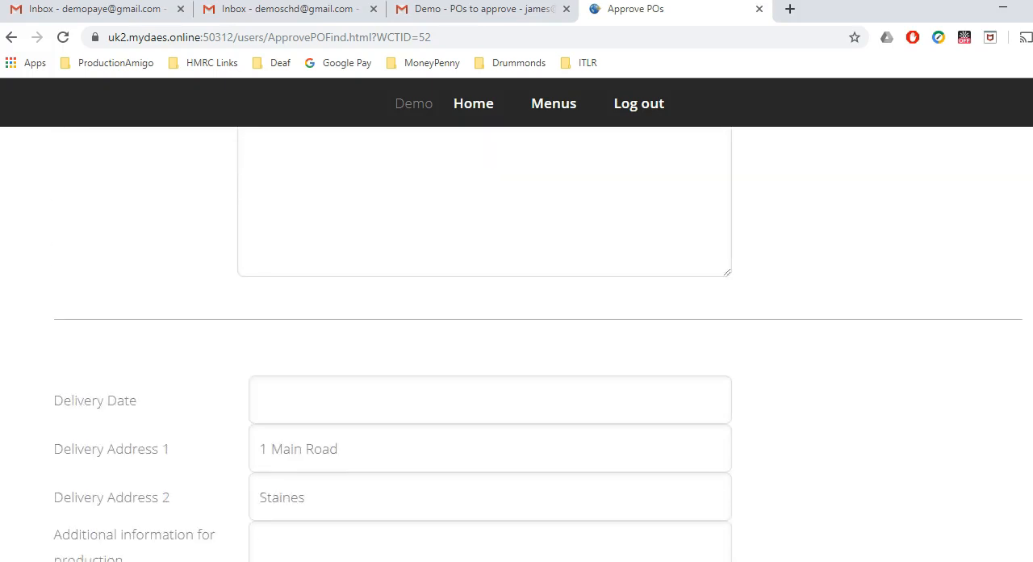
scroll(516, 339, "down", 7)
scroll(517, 344, "down", 5)
left_click(387, 392)
type("P")
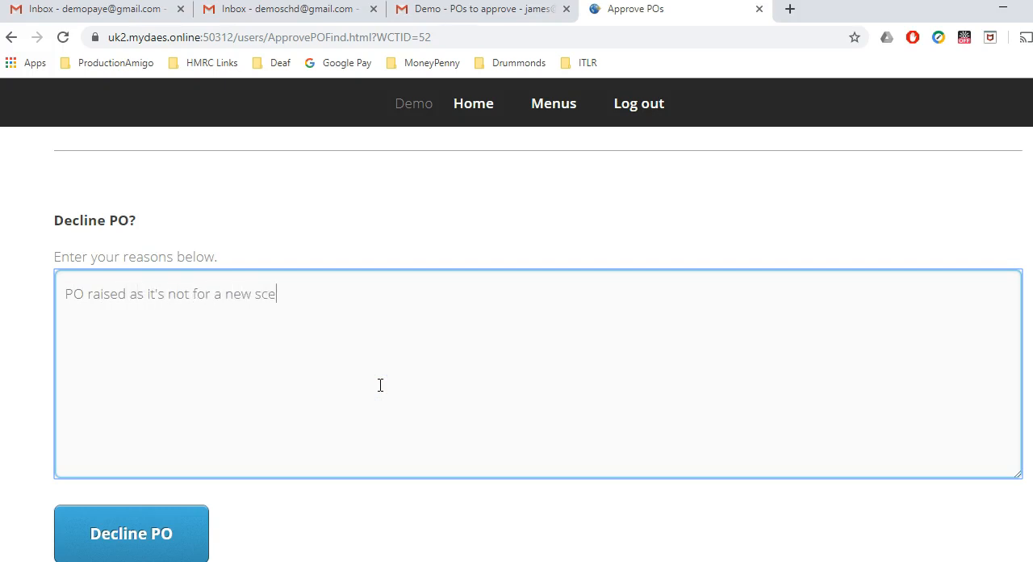
left_click(115, 534)
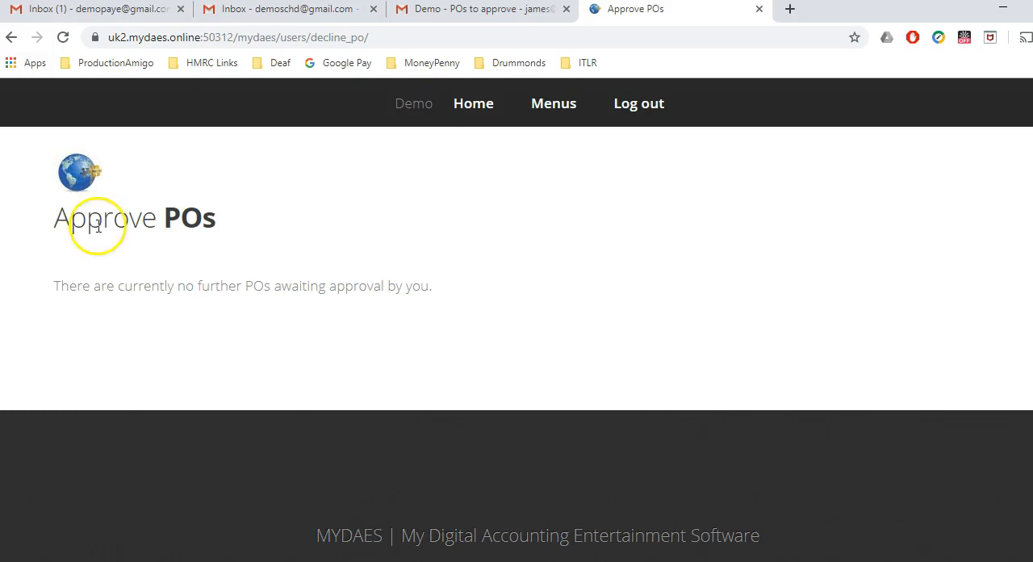
Step: Read the "Demo - PO declined" email in the requester's Gmail inbox and return to the MYDAES home page
left_click(109, 11)
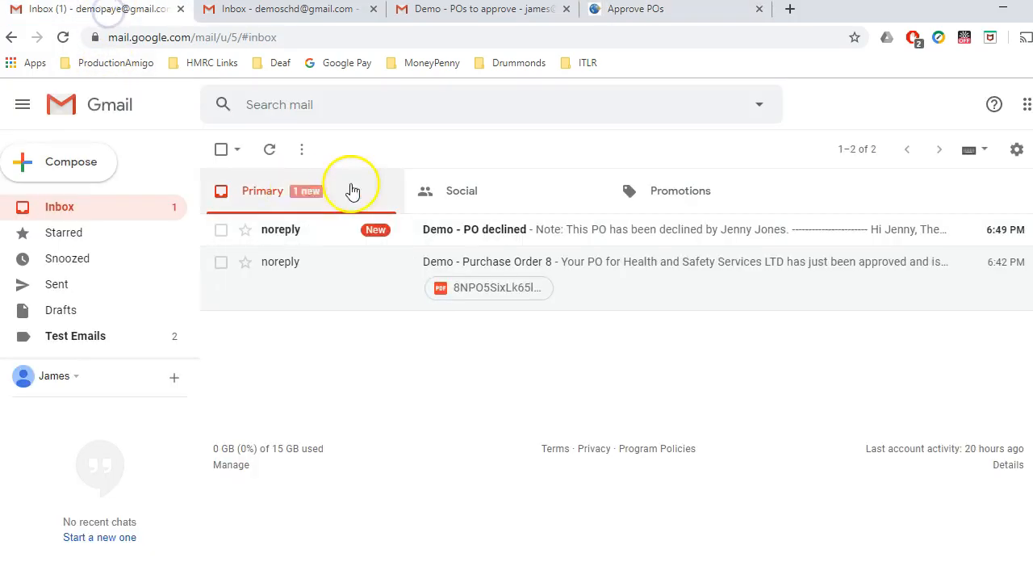
left_click(539, 236)
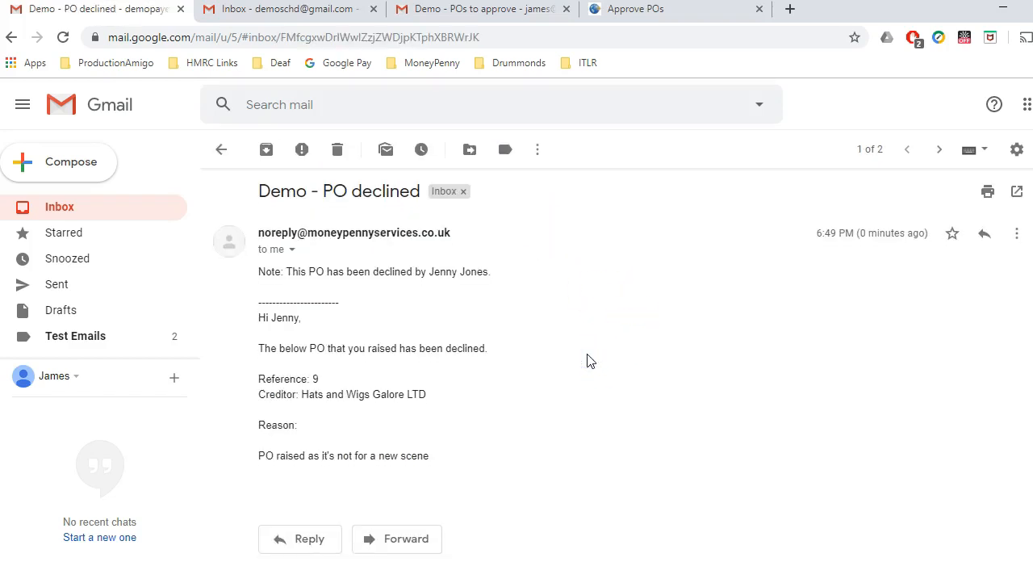
left_click(684, 11)
left_click(482, 104)
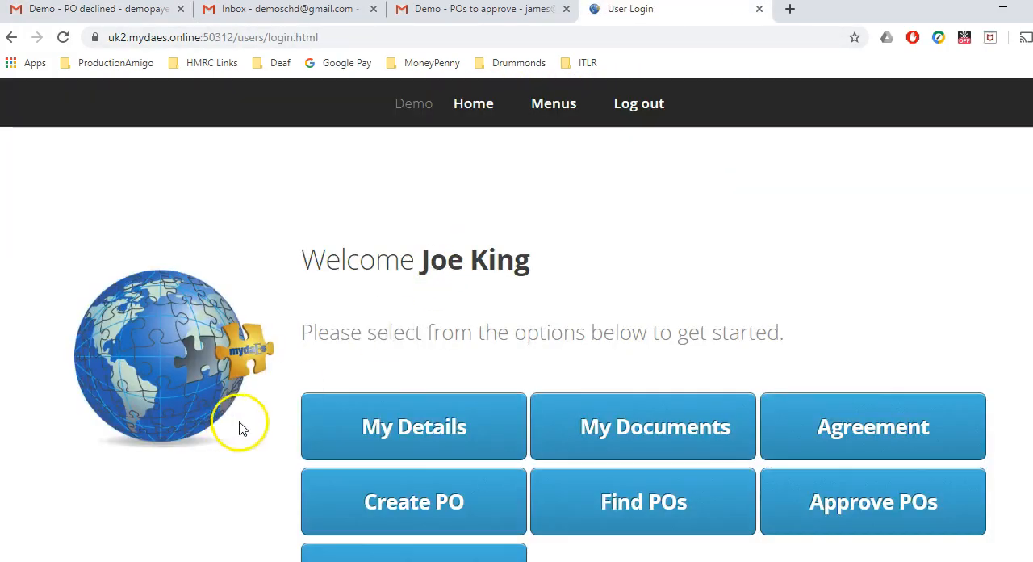
Step: Log out of the approver's account and log in as the PO requester with the account e-mail and password
left_click(633, 105)
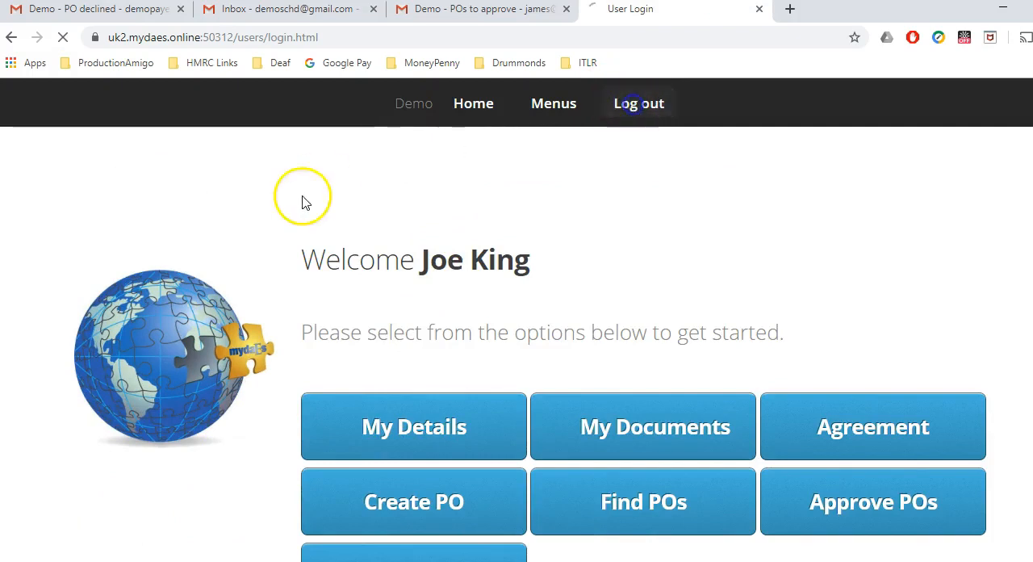
left_click(364, 394)
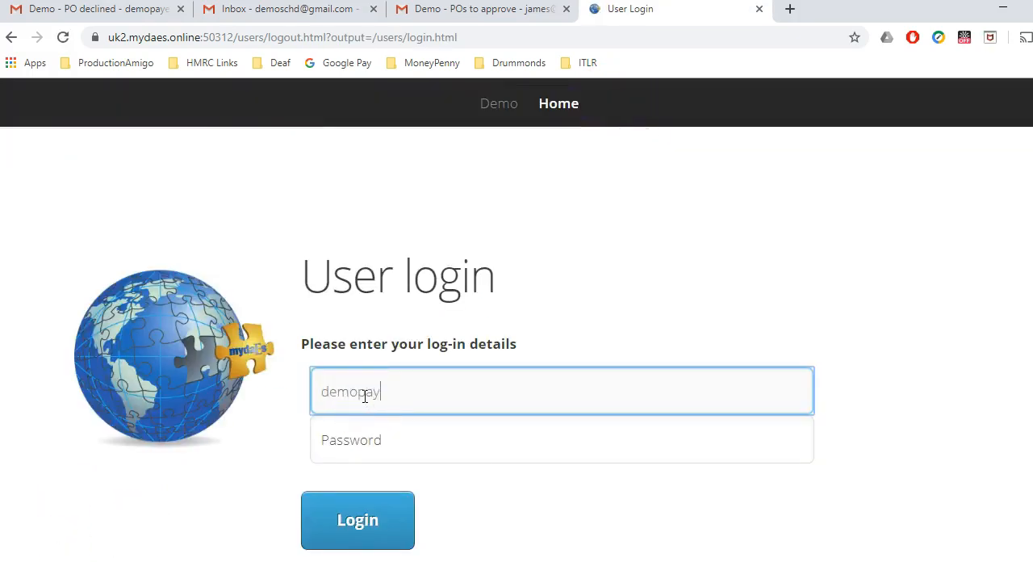
key("Tab")
type("demo")
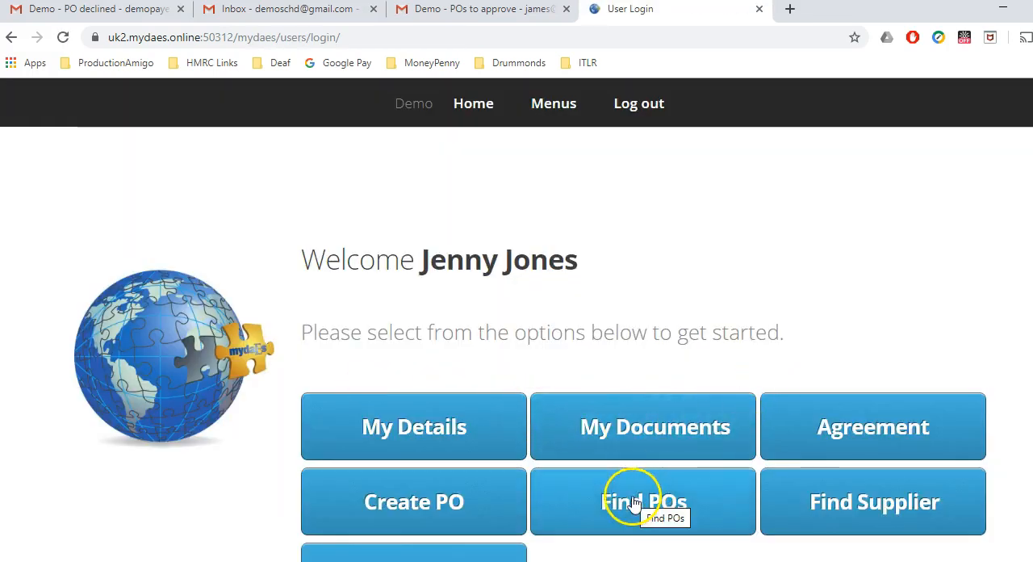
Step: Find the requester's POs across all creditors and statuses and open the declined Hats and Wigs Galore LTD PO for editing
left_click(634, 500)
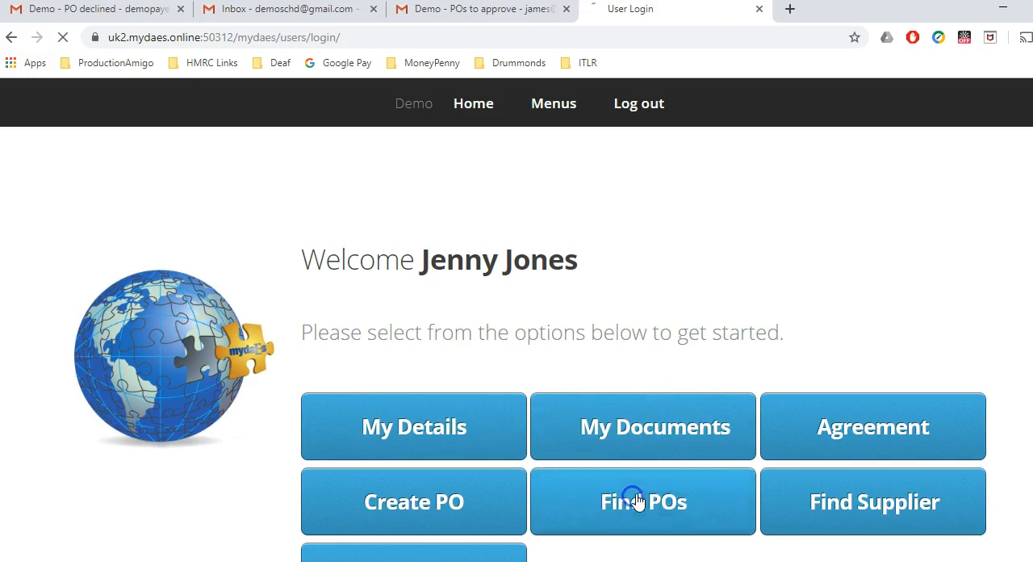
left_click(428, 343)
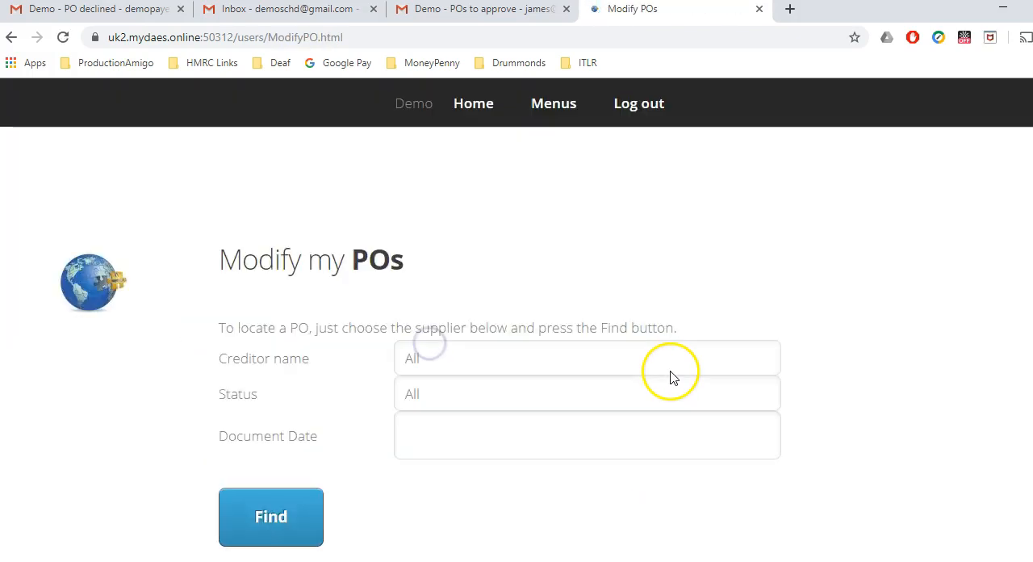
scroll(271, 446, "down", 3)
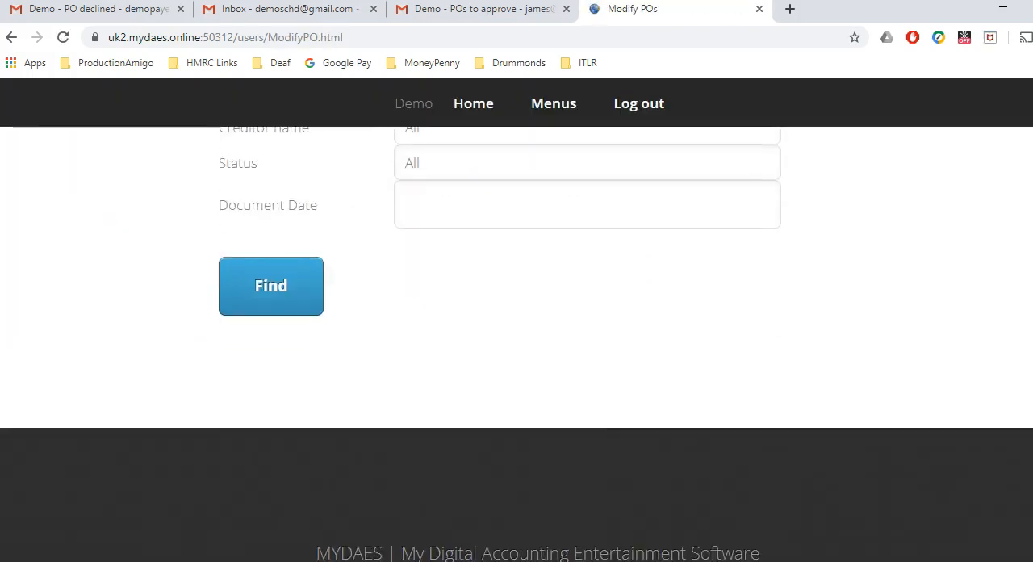
scroll(271, 445, "up", 2)
left_click(271, 446)
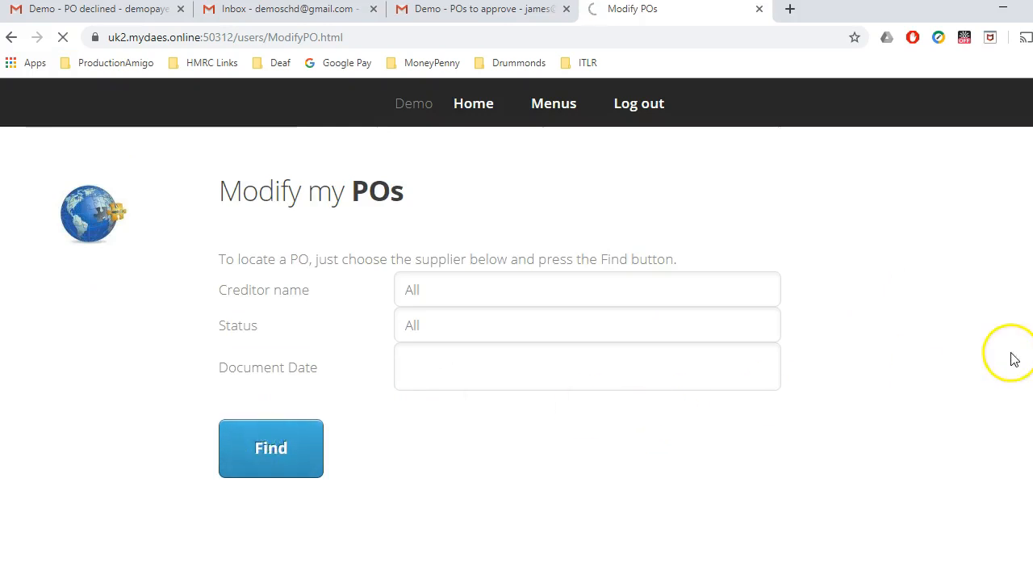
scroll(934, 318, "down", 4)
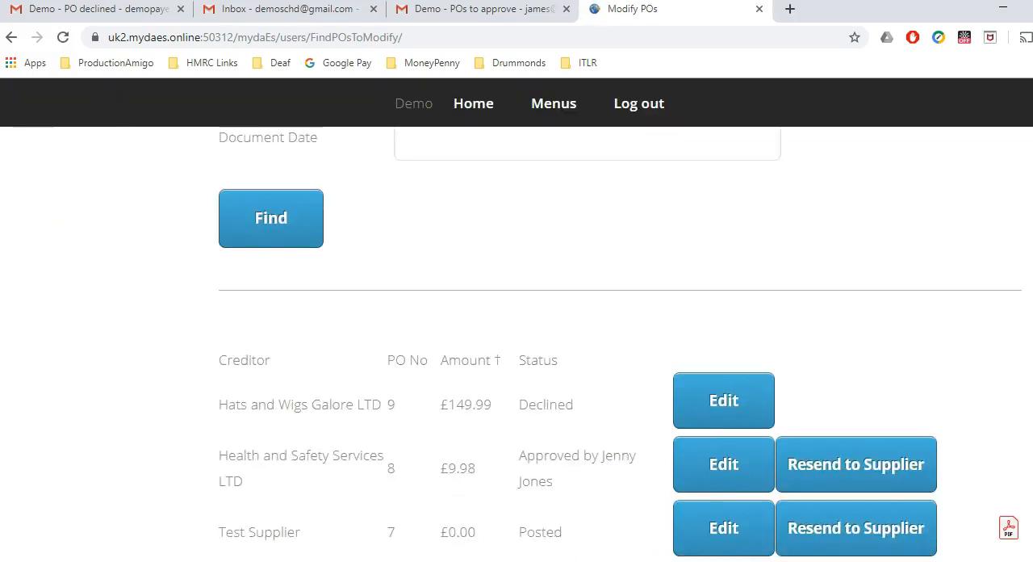
left_click_drag(215, 370, 301, 353)
left_click(258, 369)
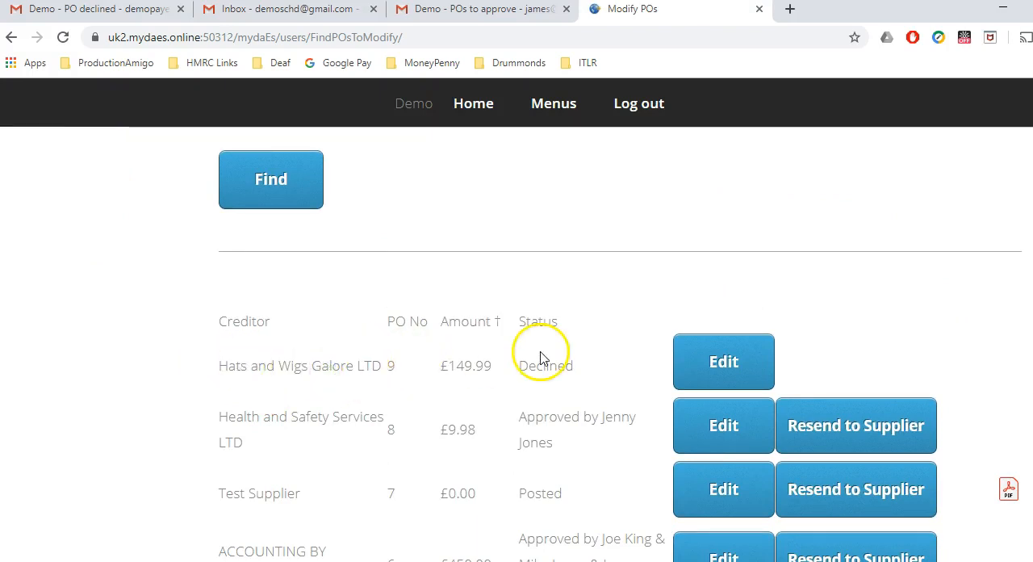
left_click(731, 372)
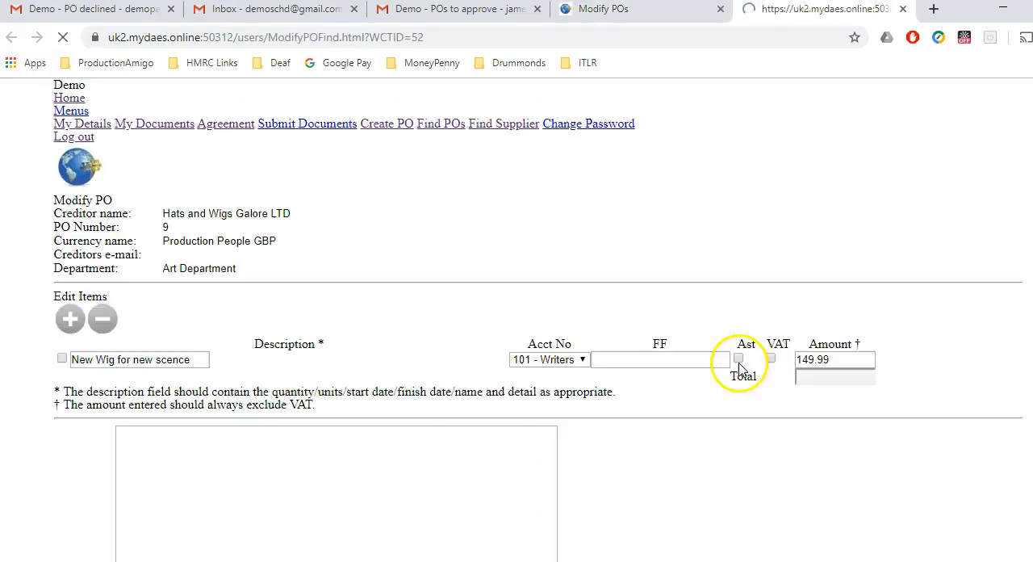
Step: Set the amount of the wig item to 150.01
scroll(862, 309, "down", 1)
scroll(791, 242, "down", 4)
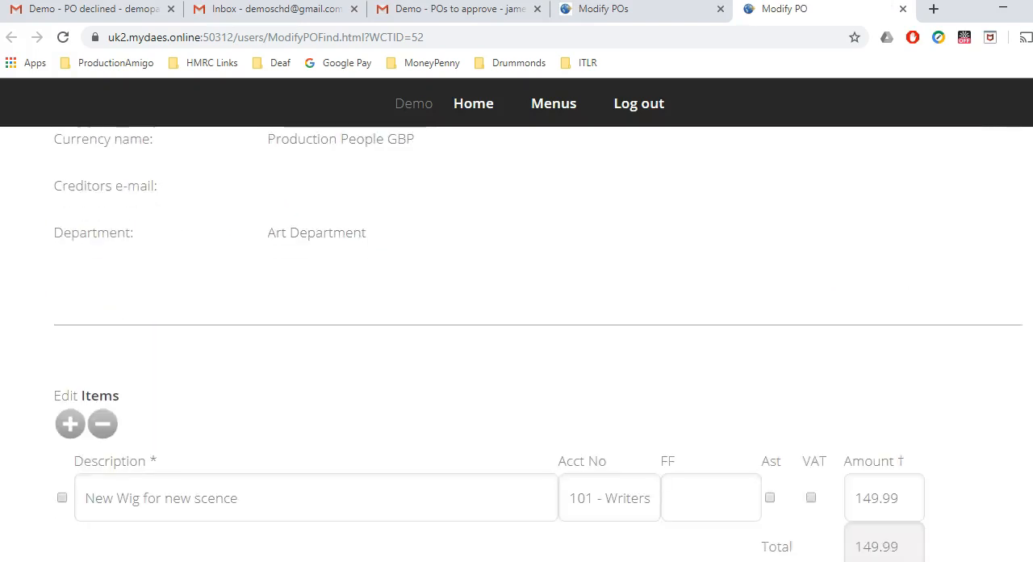
left_click(906, 268)
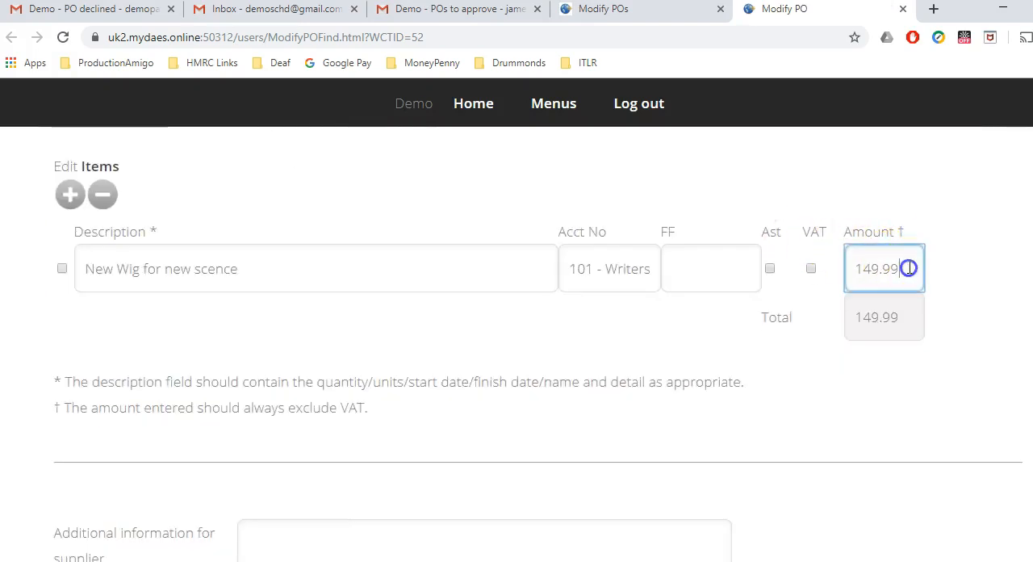
key("Tab")
left_click(892, 271)
key("BackSpace")
key("BackSpace")
key("BackSpace")
Step: Correct the item's description to "New Wig for new scene." and remove the empty second item line
key("BackSpace")
type("5")
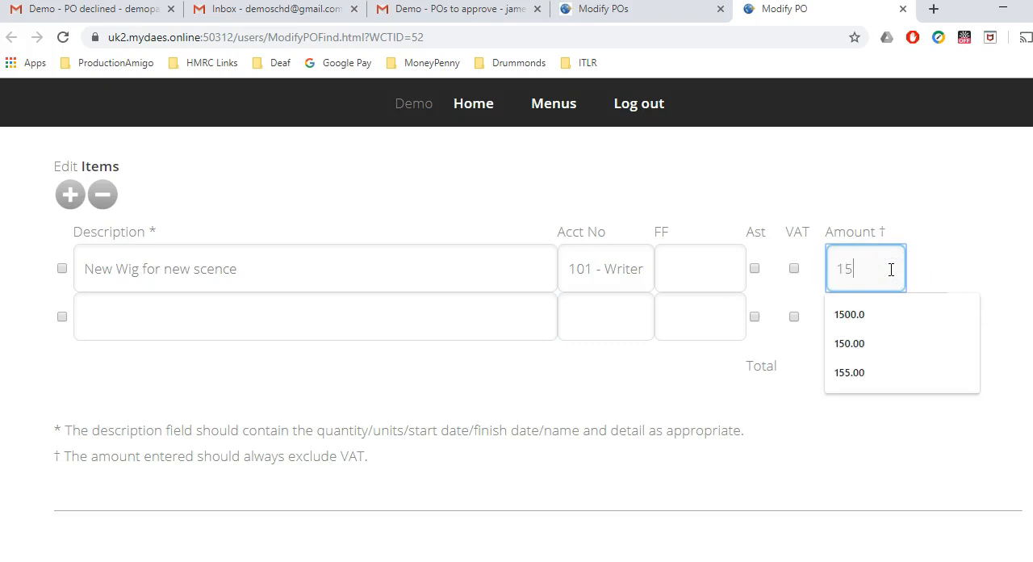
type("0.01")
left_click(325, 273)
key("BackSpace")
key("BackSpace")
type("e")
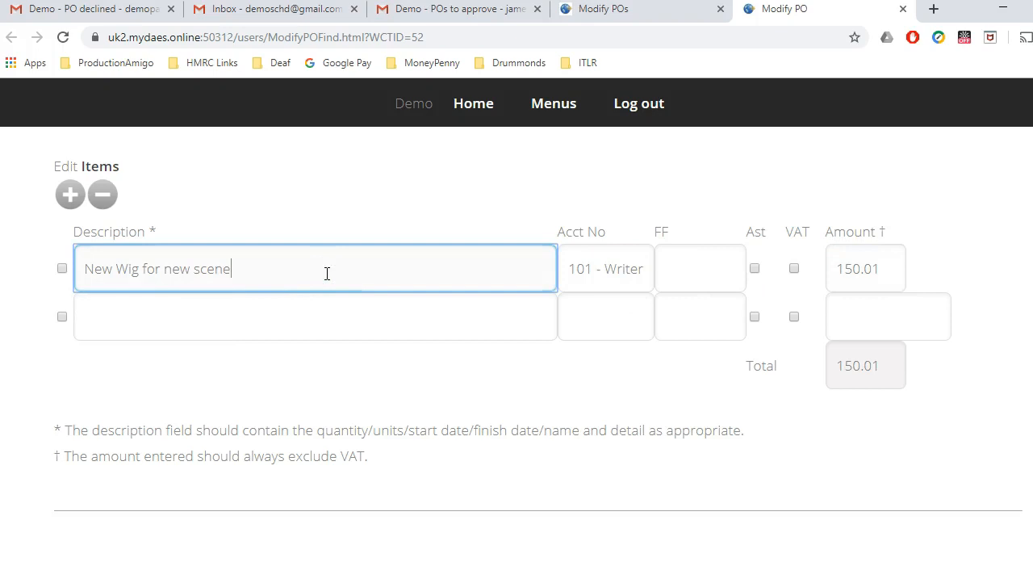
left_click(62, 316)
left_click(103, 195)
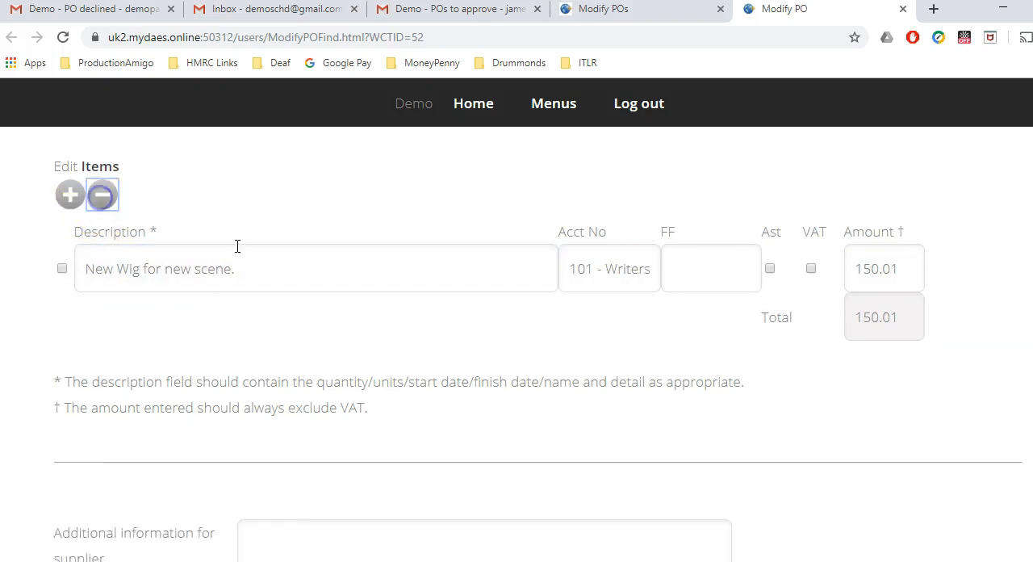
Step: Submit the modified PO for approval and close the Modify PO page
scroll(517, 339, "down", 9)
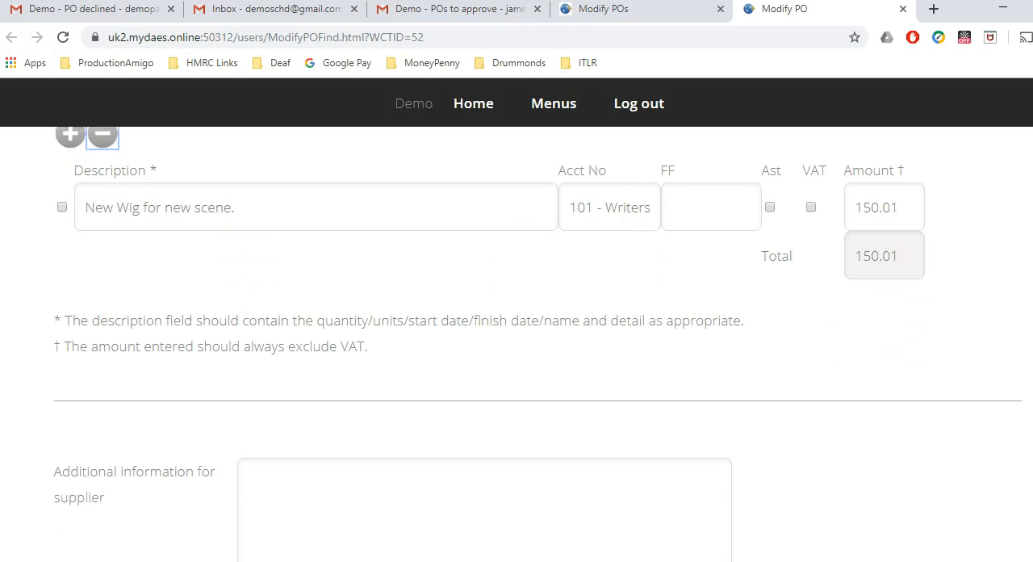
scroll(387, 475, "down", 4)
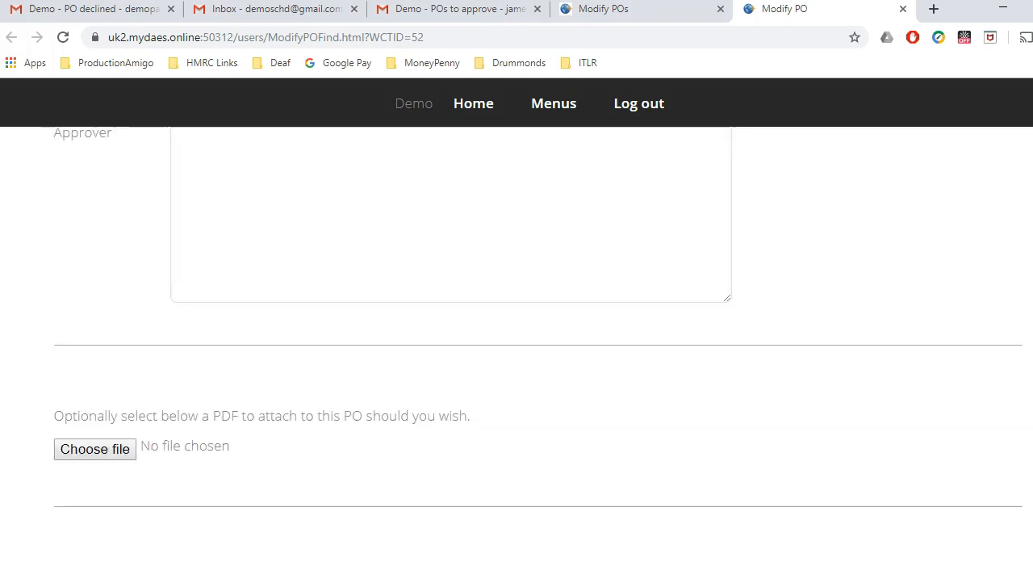
left_click(348, 474)
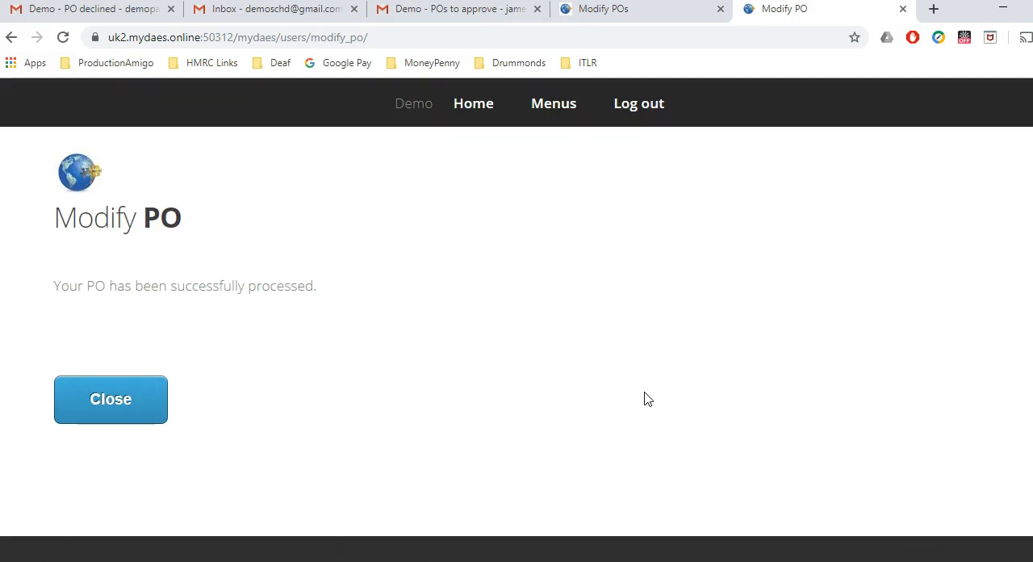
left_click(113, 403)
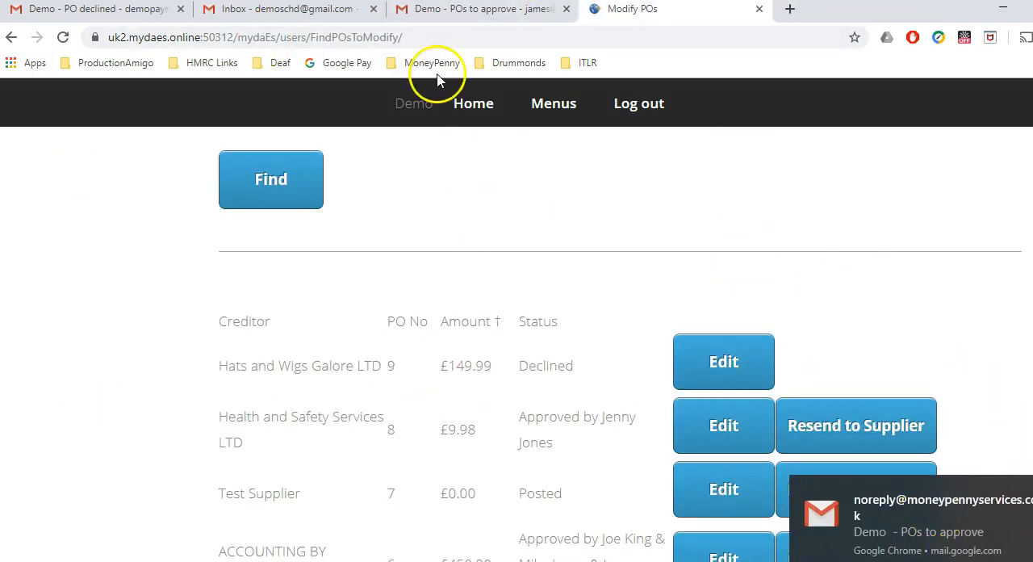
Step: Read the newest "Demo - POs to approve" email in the approver's Gmail inbox and approve the PO through its immediate approval link
left_click(462, 9)
left_click(147, 207)
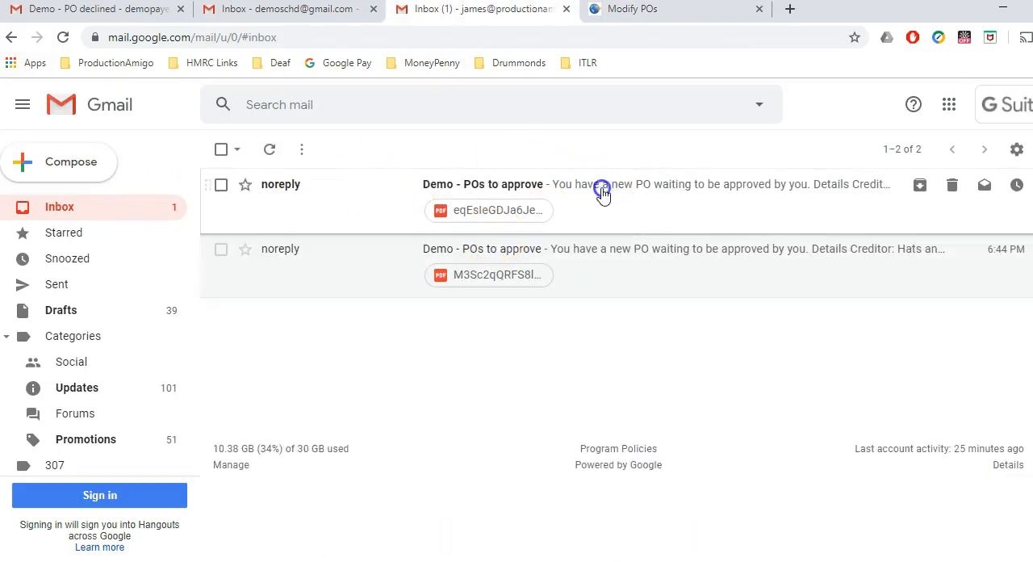
left_click(602, 192)
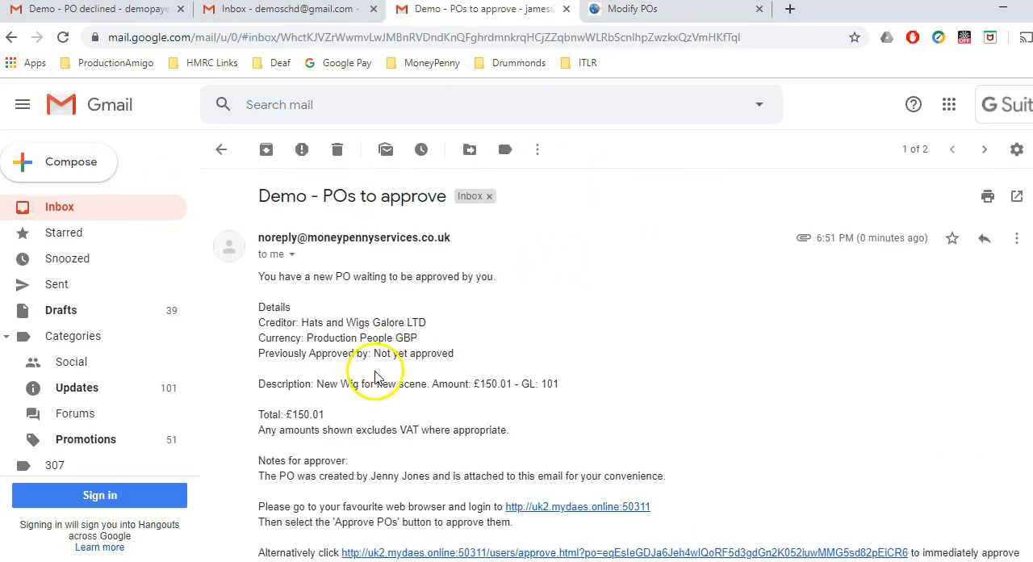
scroll(352, 409, "down", 1)
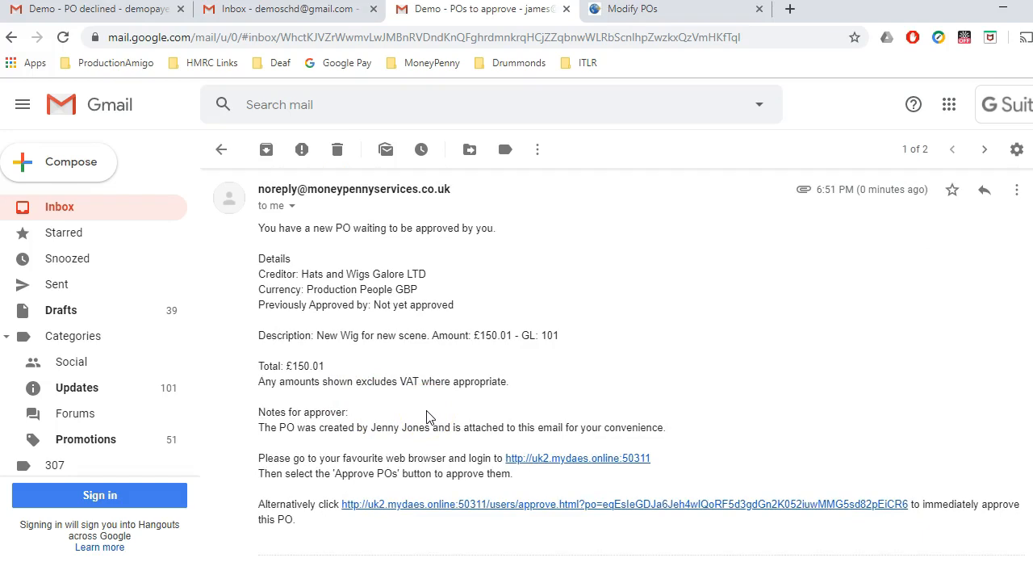
left_click(435, 507)
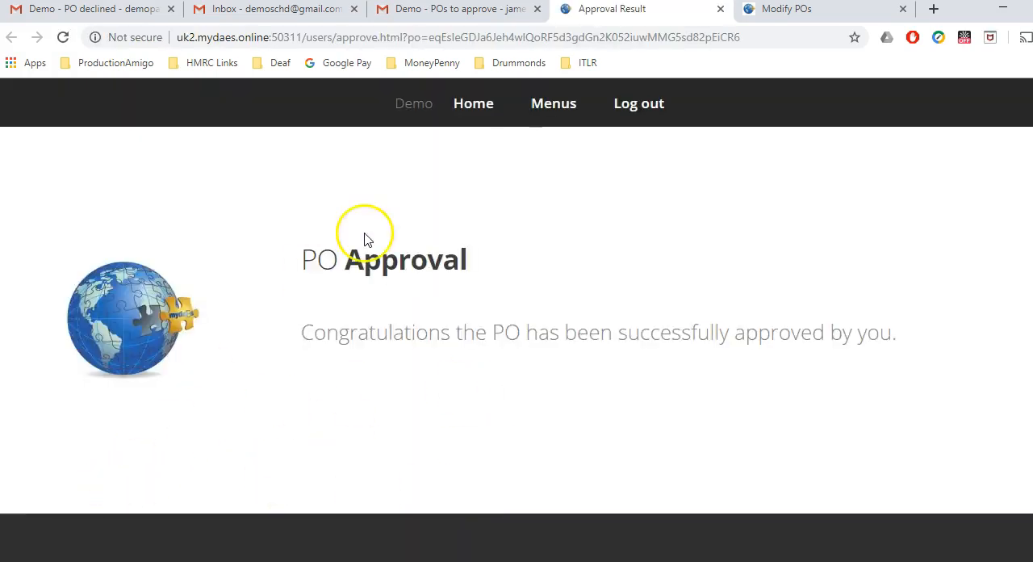
Step: Start a new PO from the MYDAES home page with creditor Animal Actors and currency Production People GBP
left_click(463, 110)
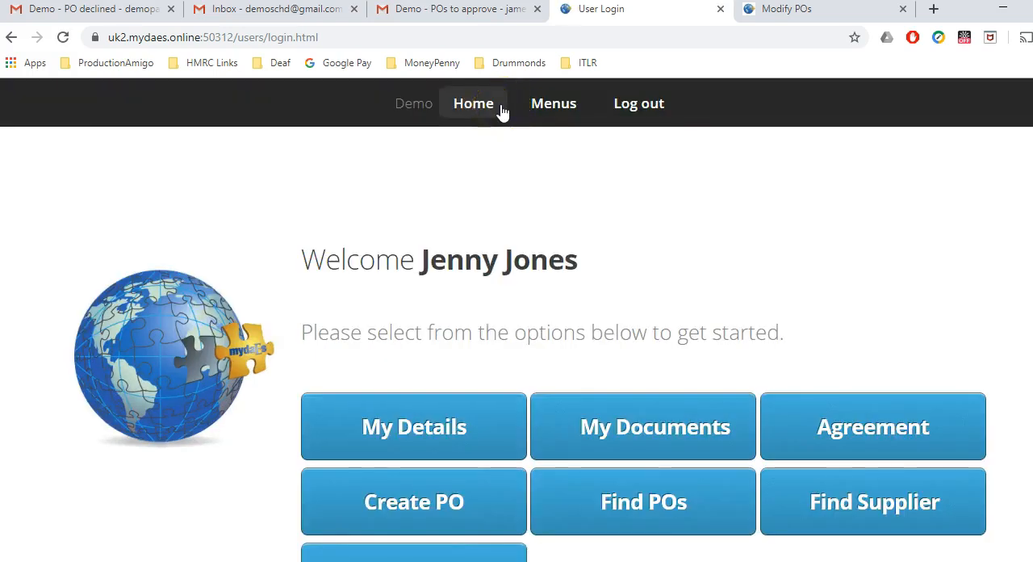
left_click(462, 499)
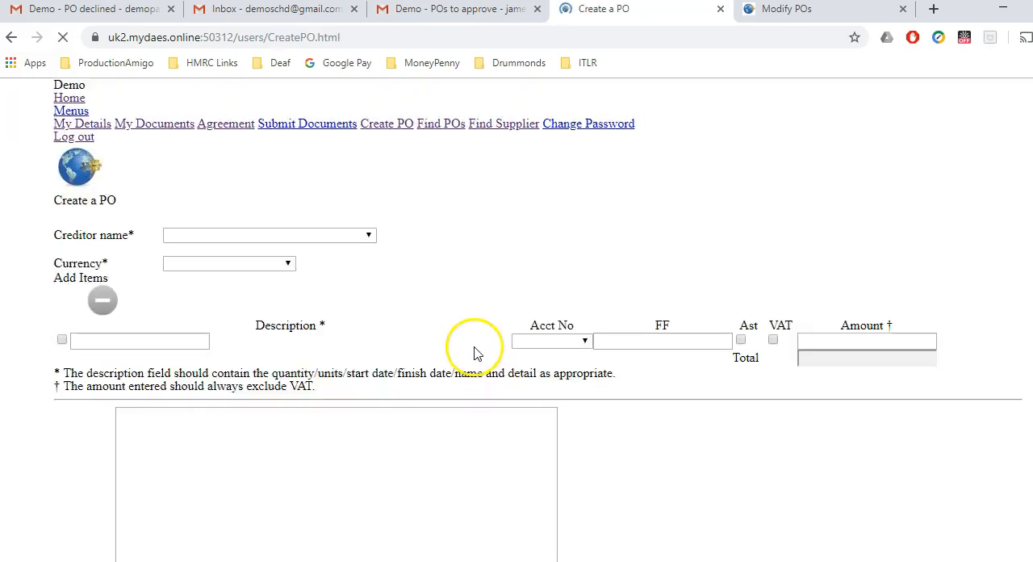
left_click(333, 296)
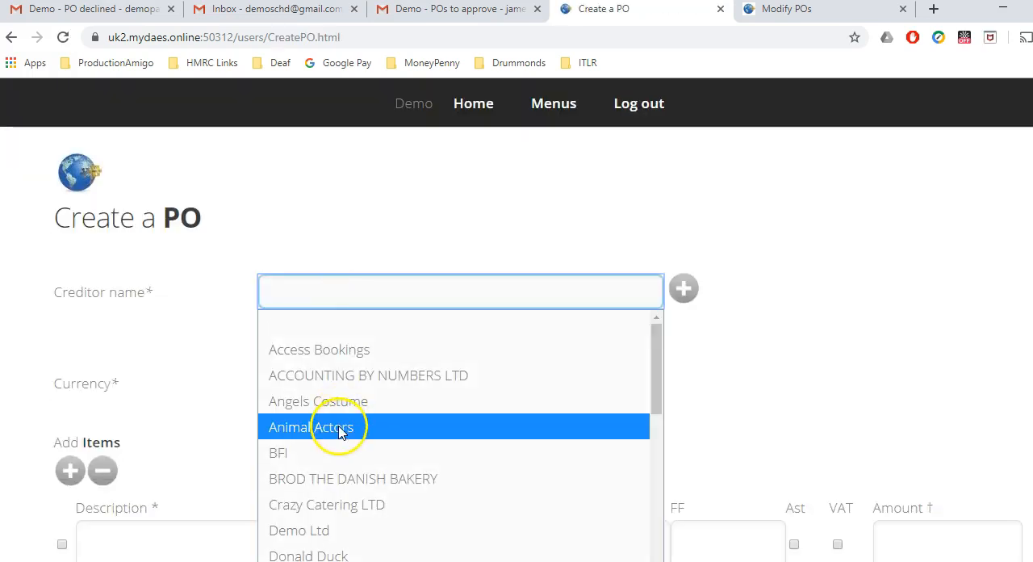
left_click(339, 426)
left_click(347, 383)
left_click(341, 515)
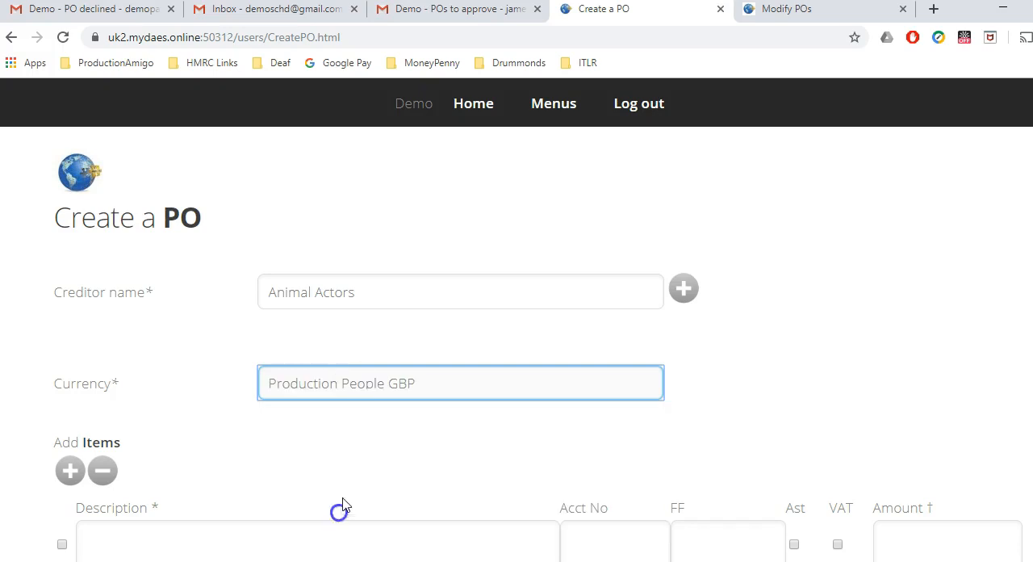
Step: Fill in the PO's item line with the description "Dog food for animals on set" and the amount 149.99
scroll(357, 461, "down", 1)
scroll(357, 460, "down", 1)
left_click(288, 409)
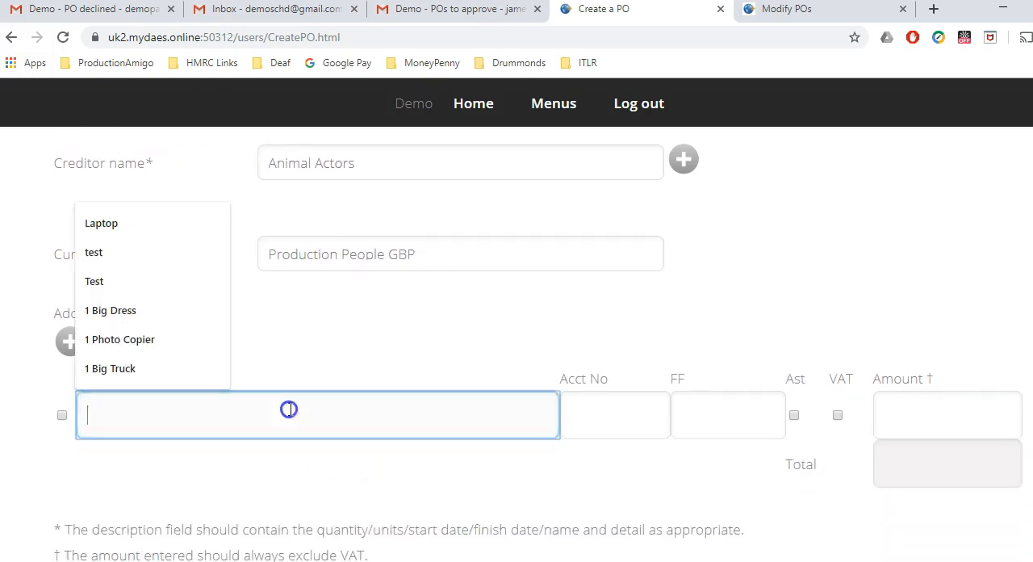
type("Dog food for animals on set")
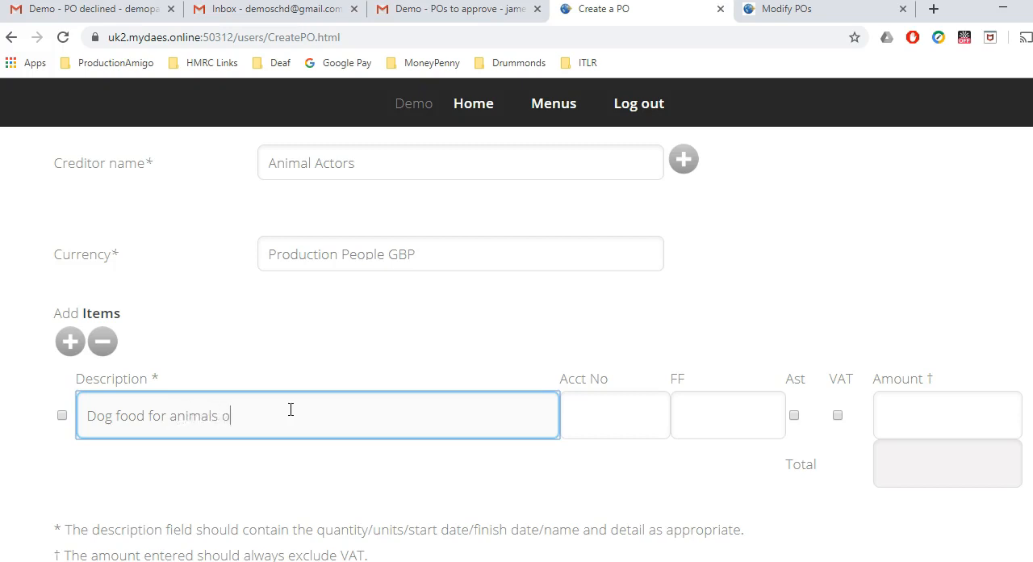
left_click(910, 414)
type("150")
key("BackSpace")
key("BackSpace")
type("49")
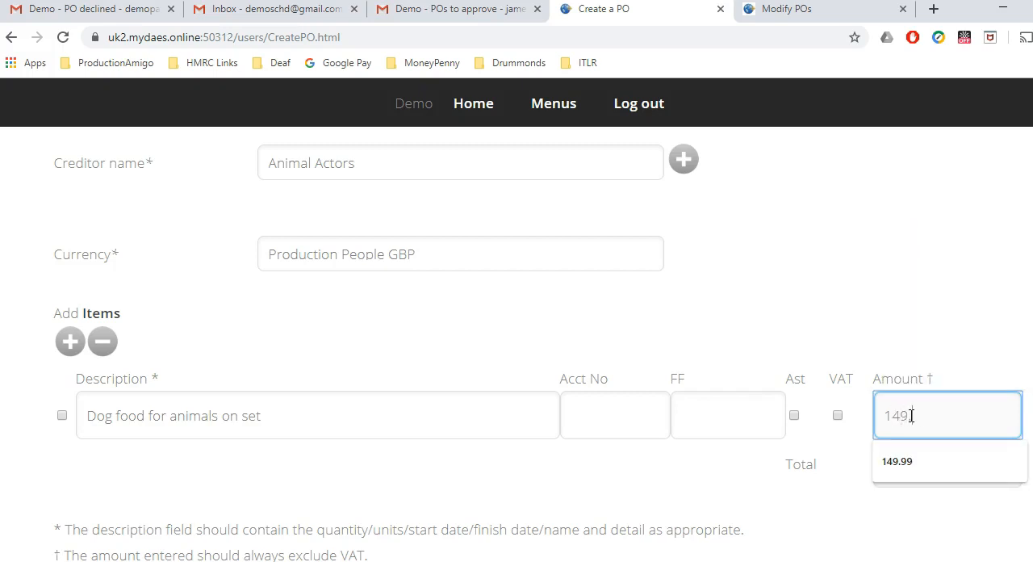
type(".99")
Step: Save the Animal Actors PO as a draft
scroll(538, 323, "down", 11)
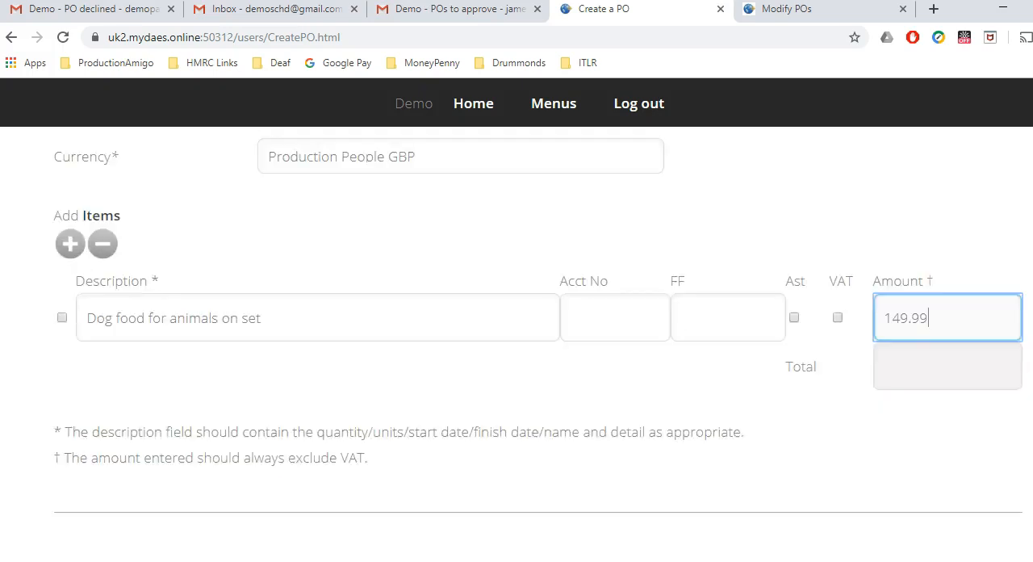
scroll(517, 339, "down", 4)
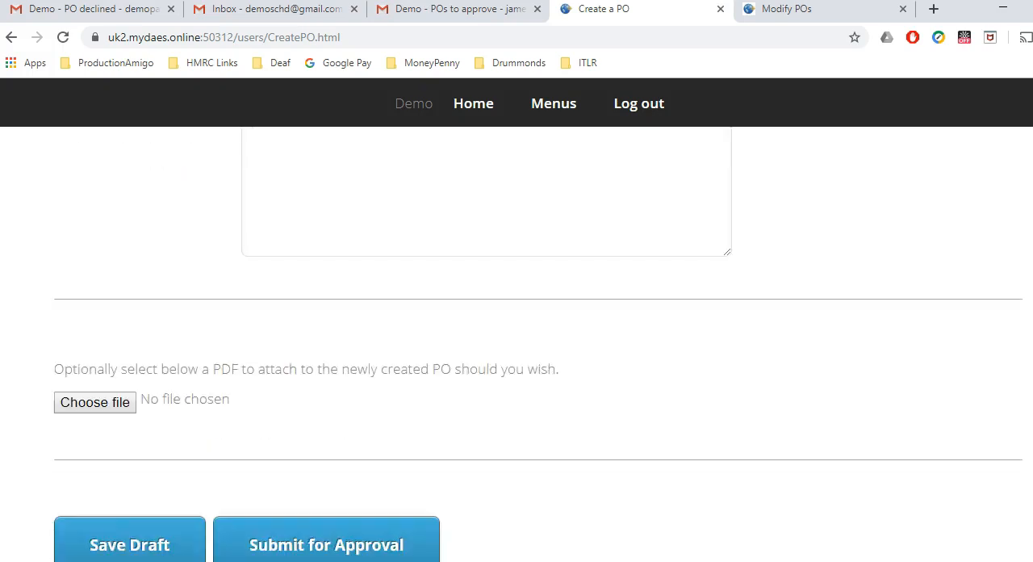
left_click(146, 471)
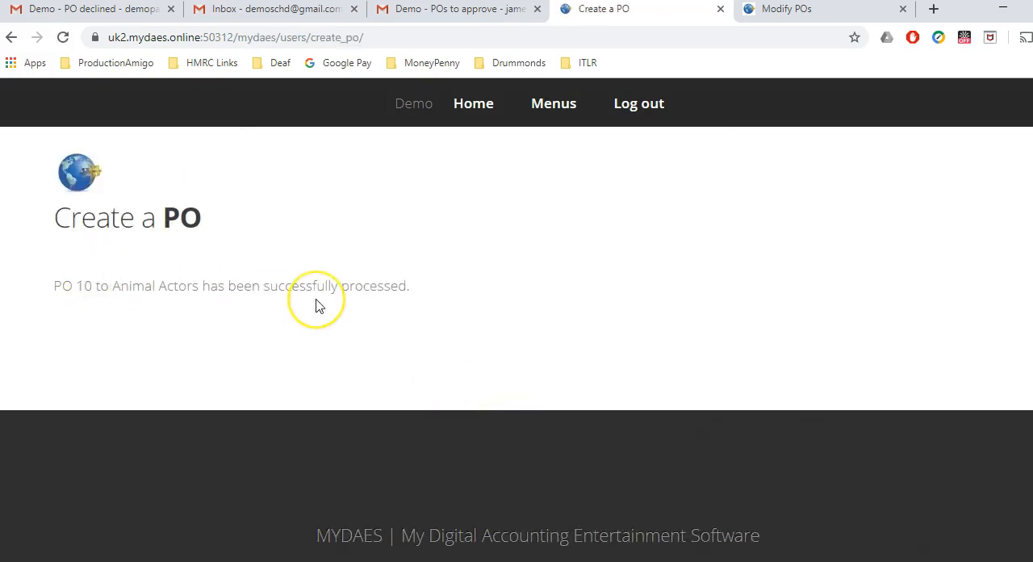
Step: Start a new PO from the home page and enter Healthy Hospital LTD as a new creditor
left_click(476, 107)
left_click(475, 483)
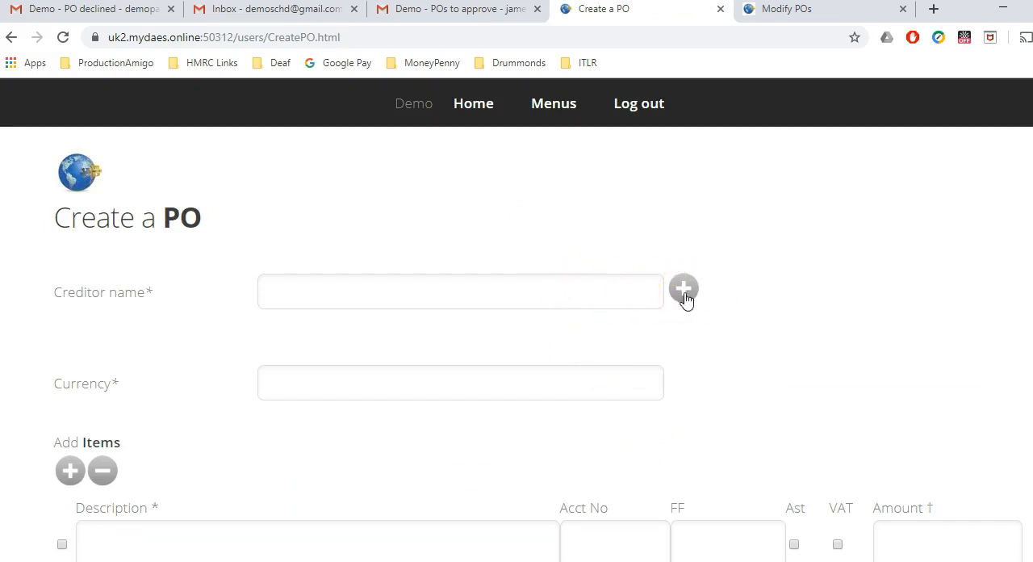
left_click(683, 291)
left_click(402, 295)
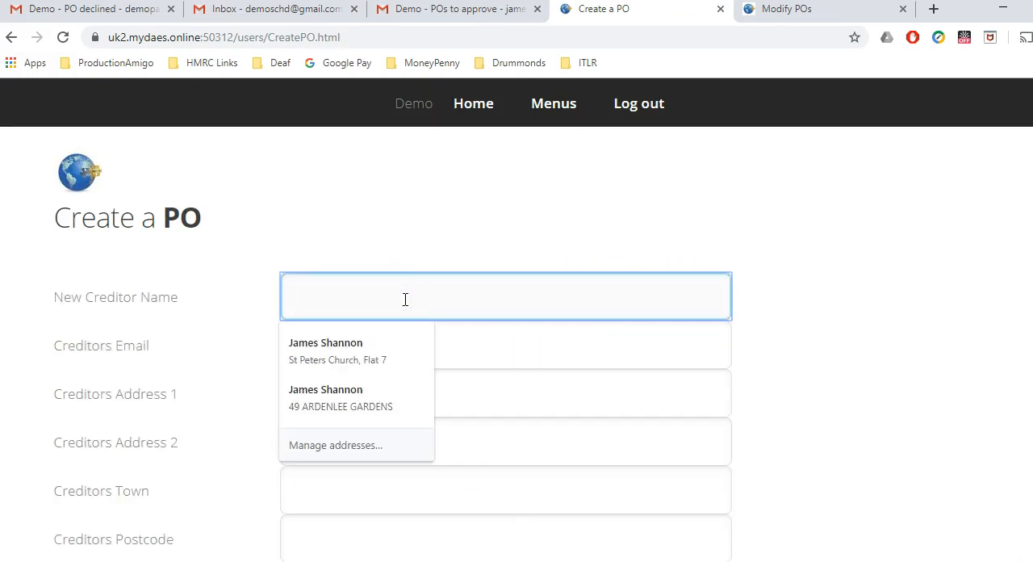
type("Healthy Hospital LTD")
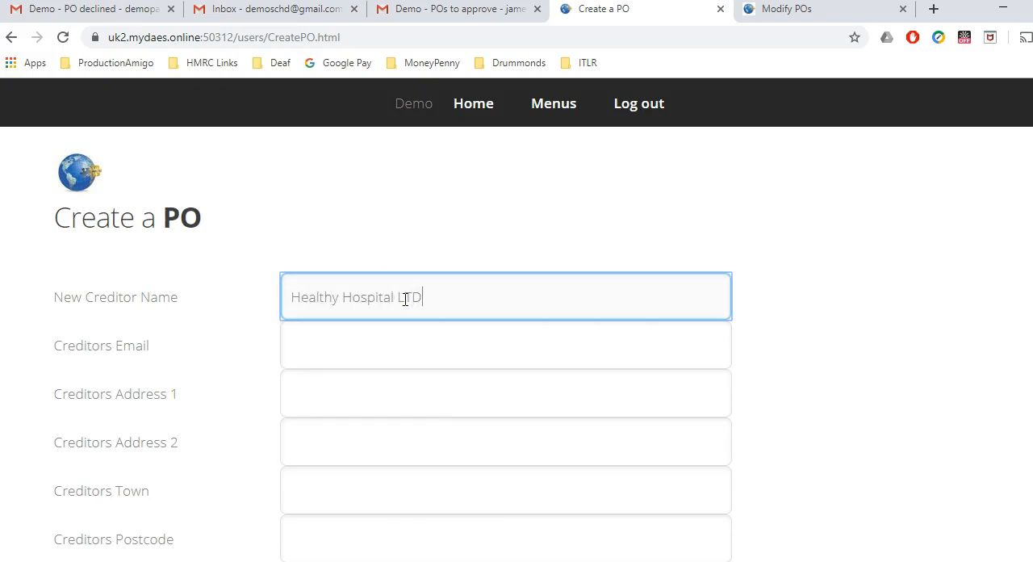
left_click(331, 355)
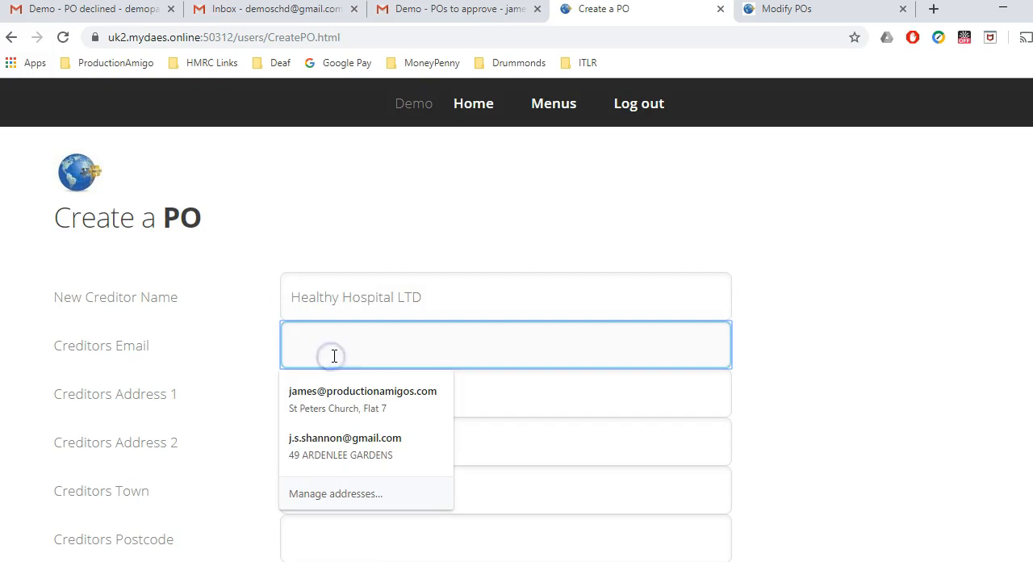
left_click(207, 349)
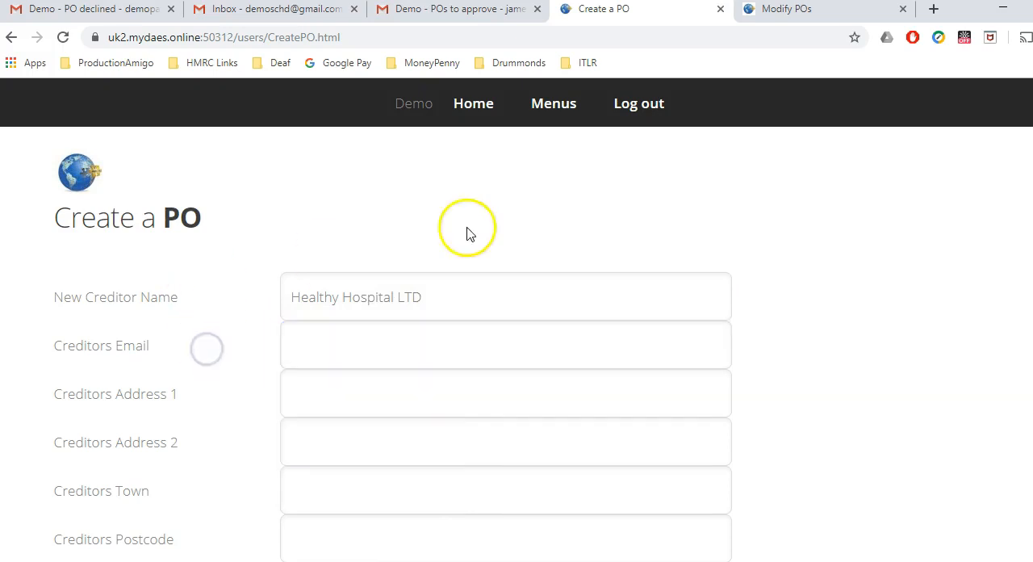
Step: Set the new PO's currency to Production People GBP, leaving the creditor's optional contact details blank
scroll(517, 339, "down", 1)
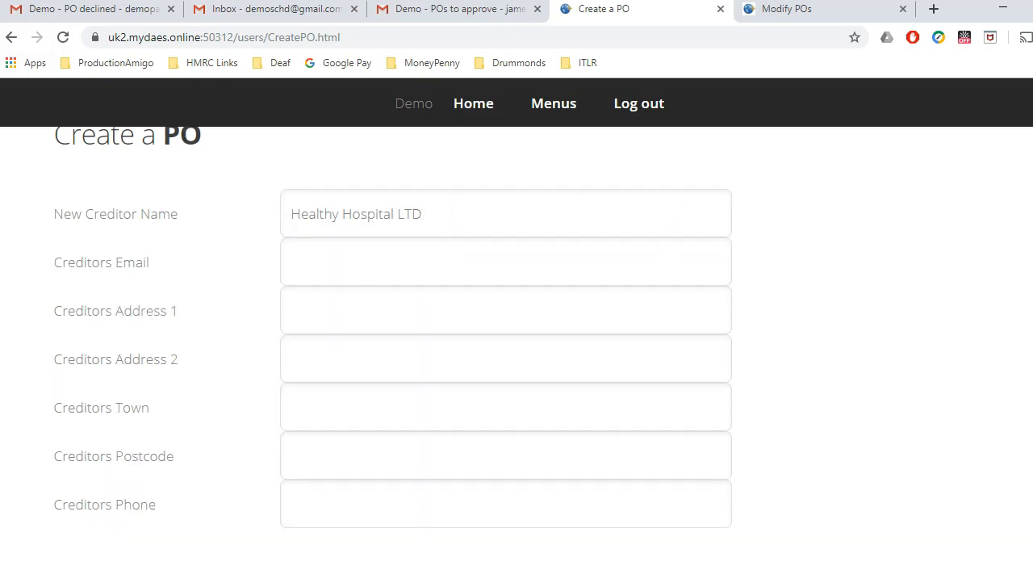
scroll(517, 339, "down", 1)
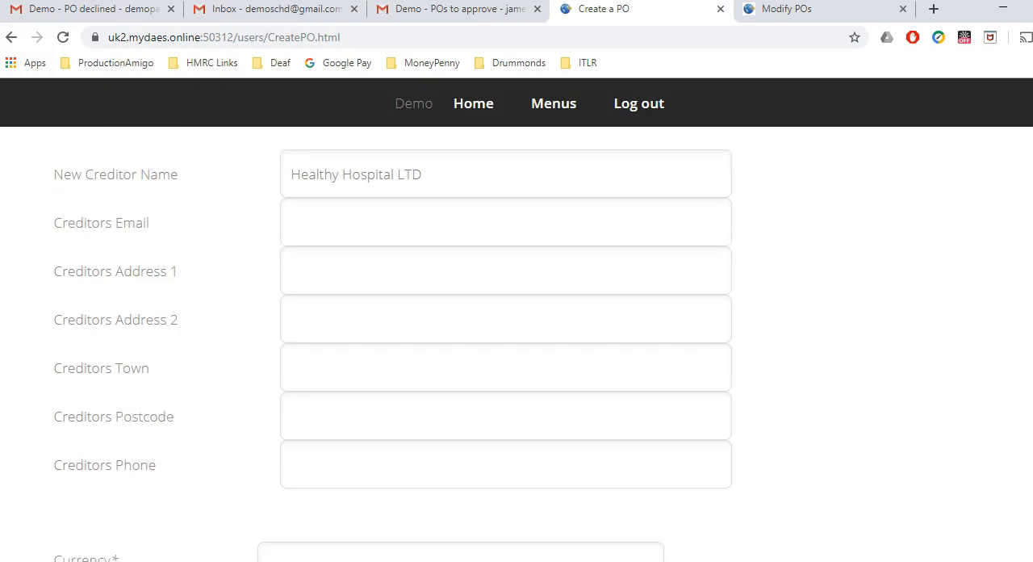
scroll(516, 339, "down", 1)
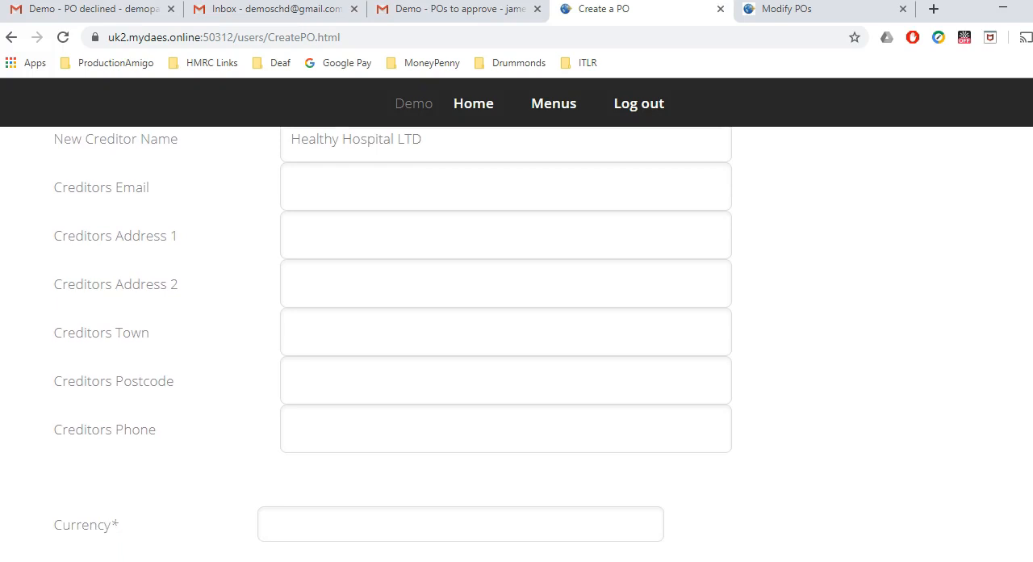
scroll(516, 339, "down", 2)
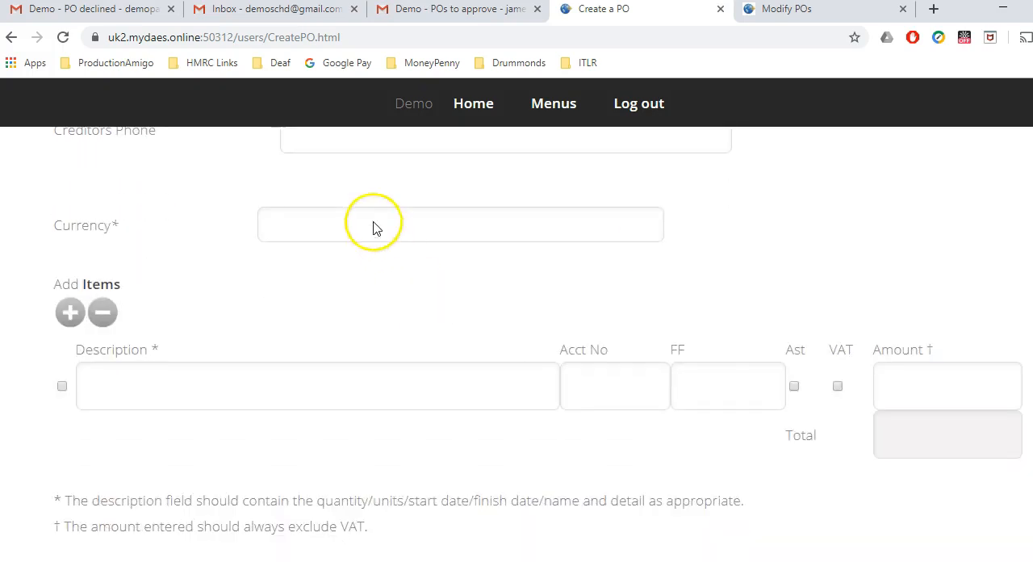
left_click(373, 224)
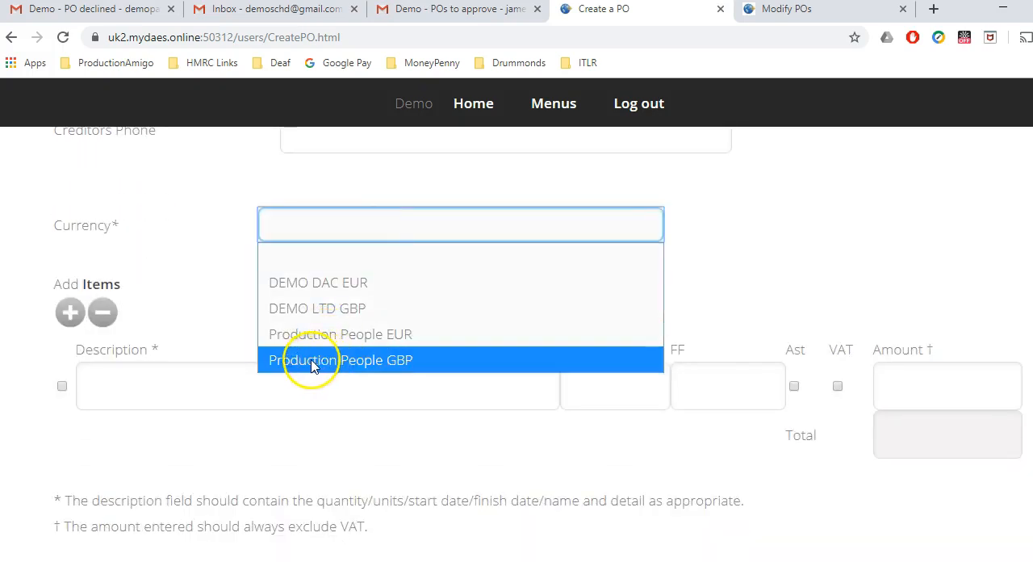
left_click(321, 365)
Step: Fill in the item line with description "Cast X Ray", account 101 - Writers and amount 500.00
left_click(258, 386)
type("Cast X Ray")
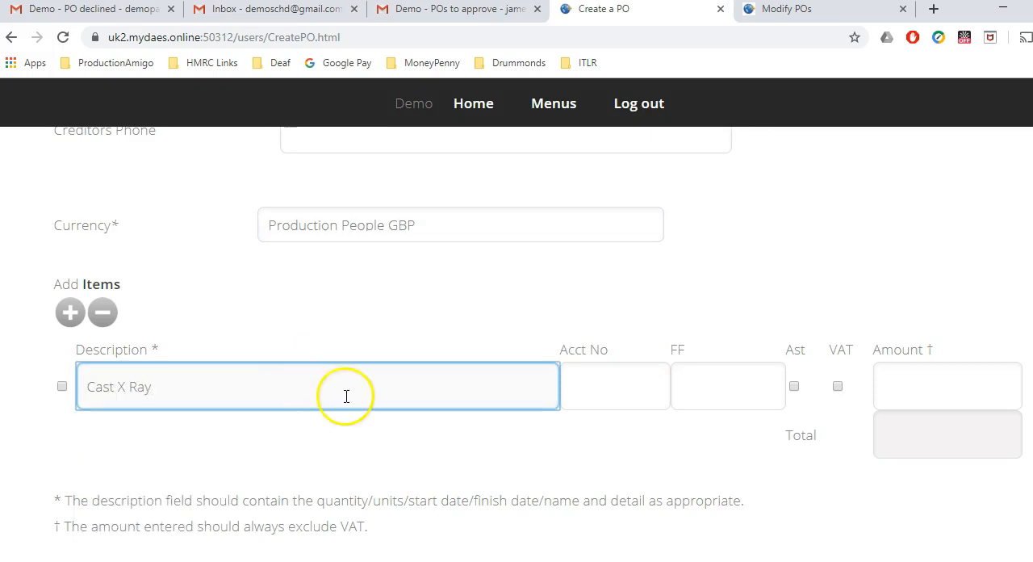
left_click(588, 385)
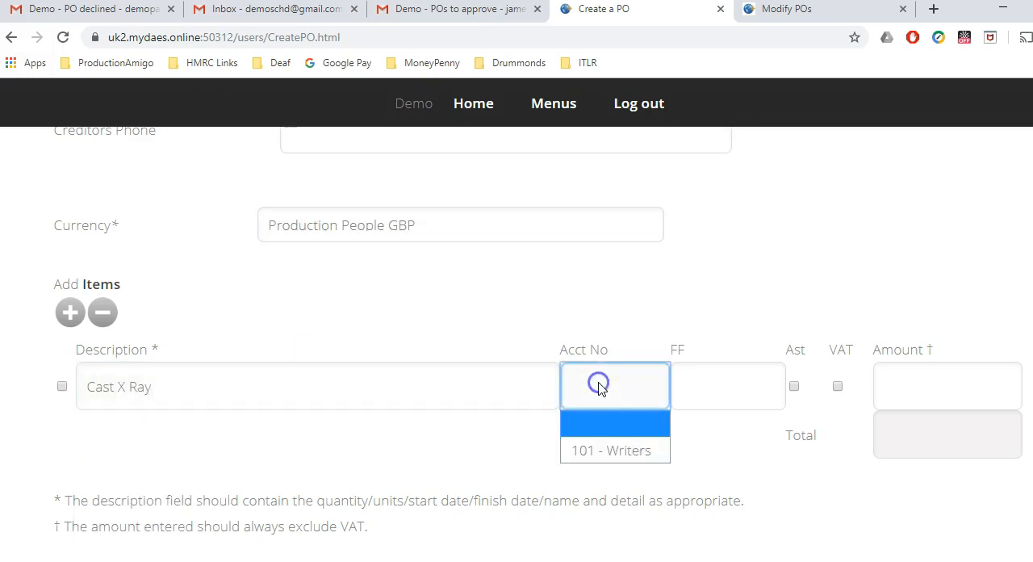
left_click(591, 450)
left_click(915, 382)
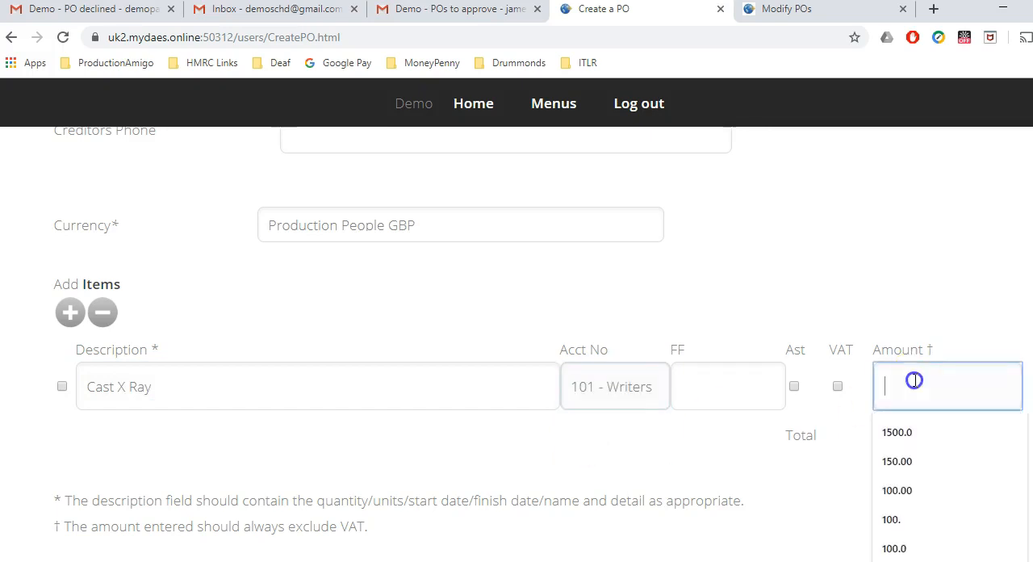
type("500.0")
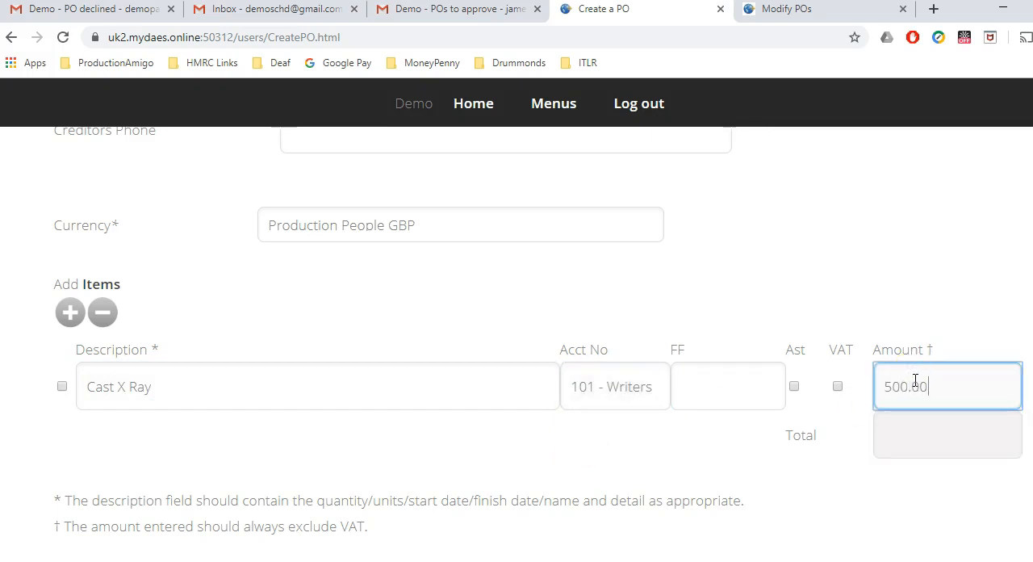
Step: Submit the Healthy Hospital LTD PO for approval without additional information or an attachment
scroll(973, 318, "down", 1)
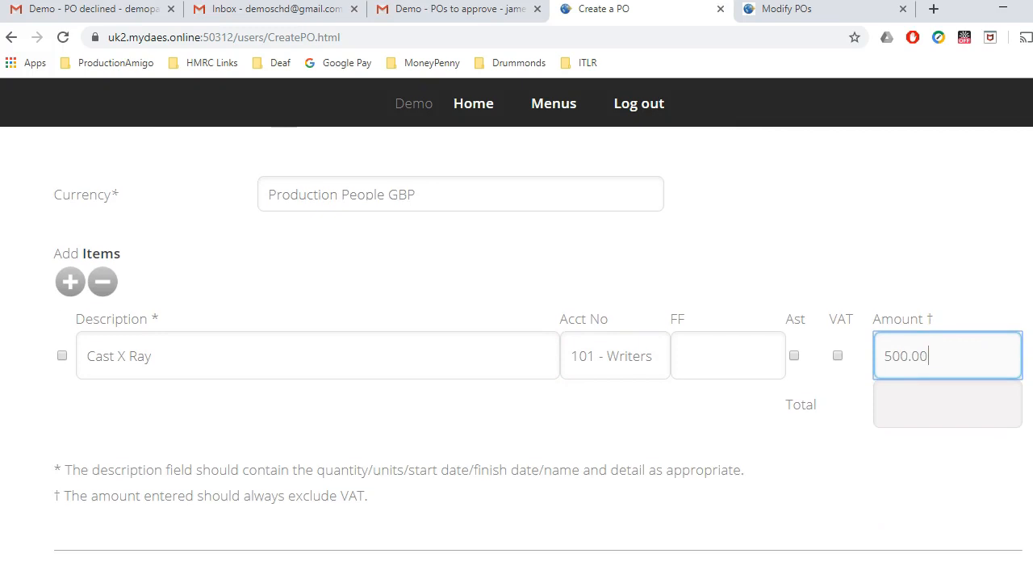
scroll(538, 339, "down", 12)
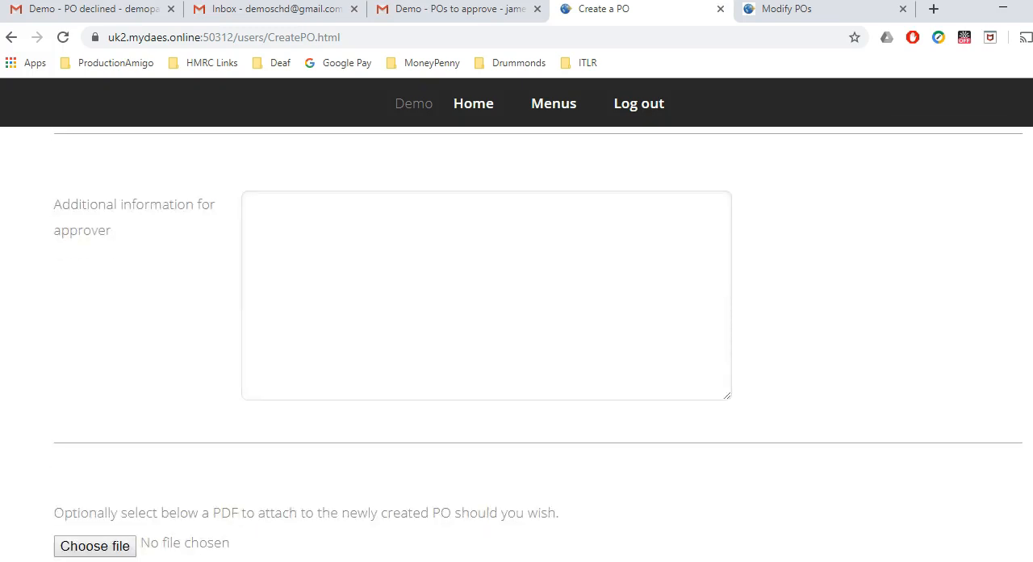
scroll(516, 339, "down", 3)
left_click(390, 474)
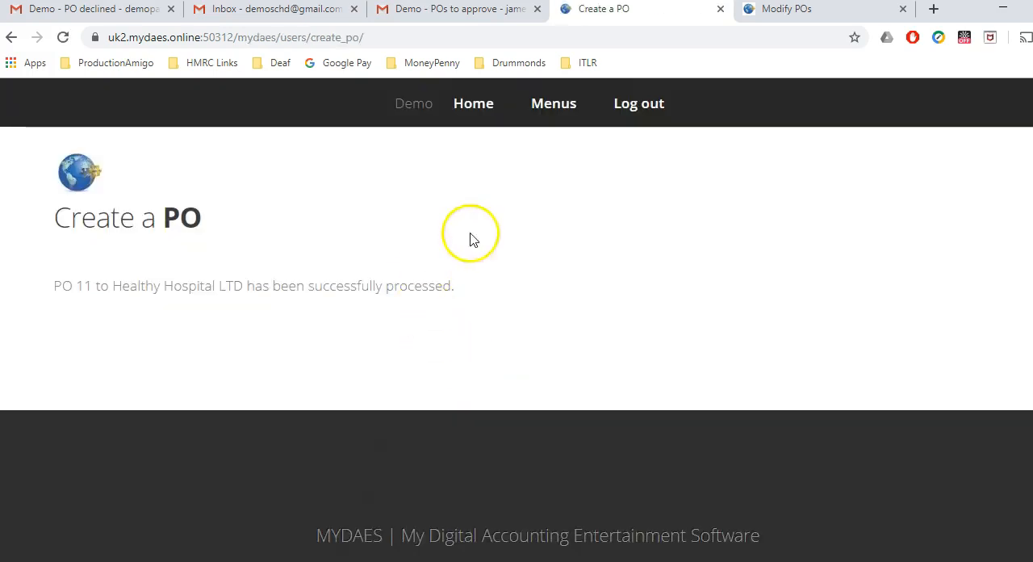
Step: Find my own POs for all creditors and statuses, and open the Animal Actors draft for editing
left_click(472, 109)
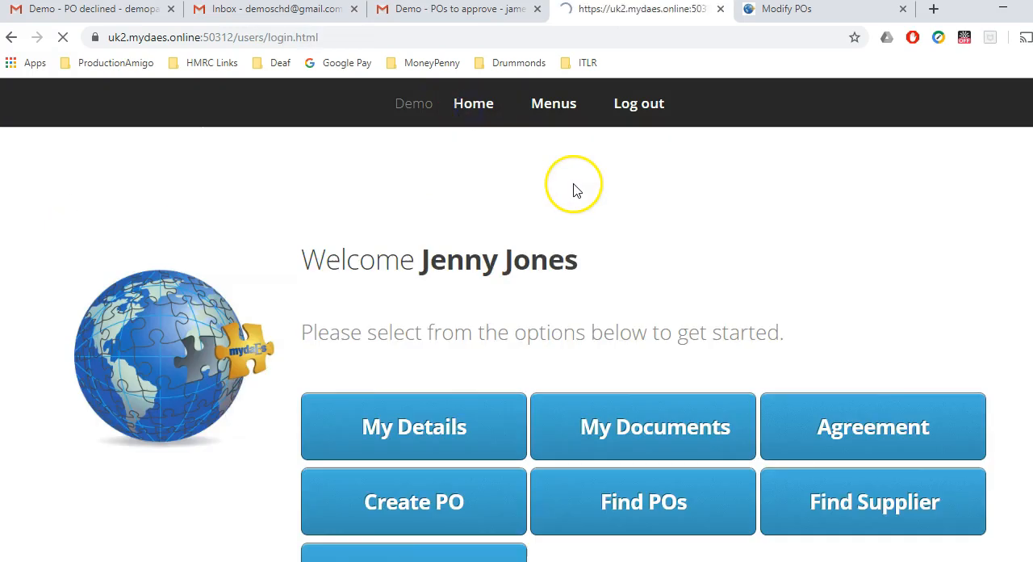
scroll(530, 383, "down", 2)
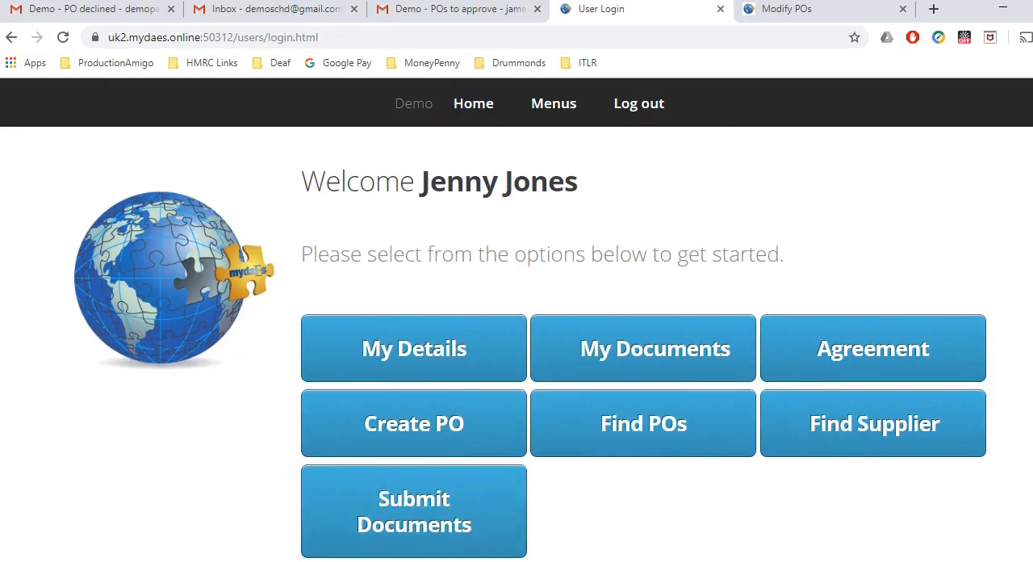
left_click(632, 374)
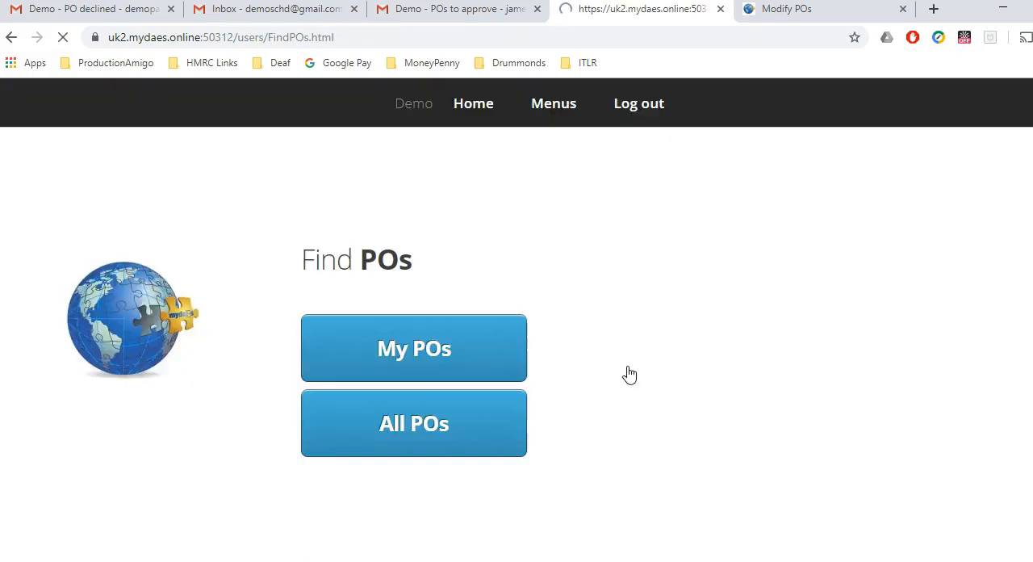
left_click(474, 358)
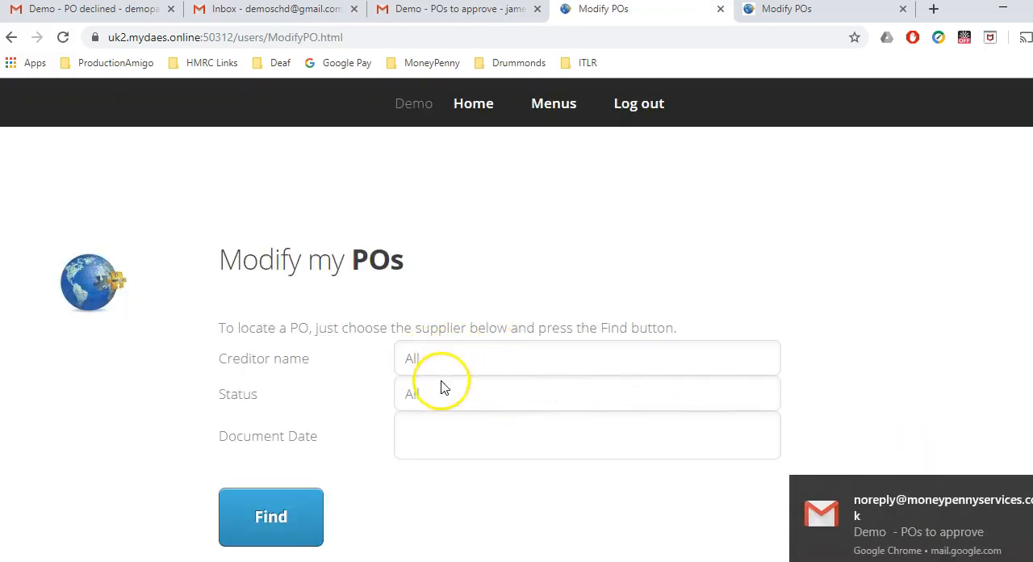
left_click(270, 514)
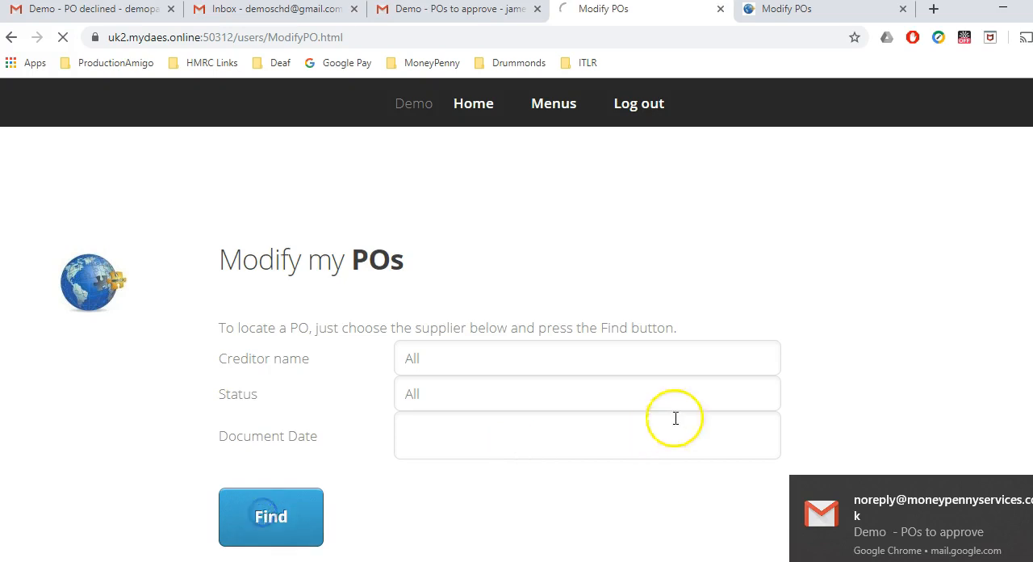
scroll(511, 387, "down", 5)
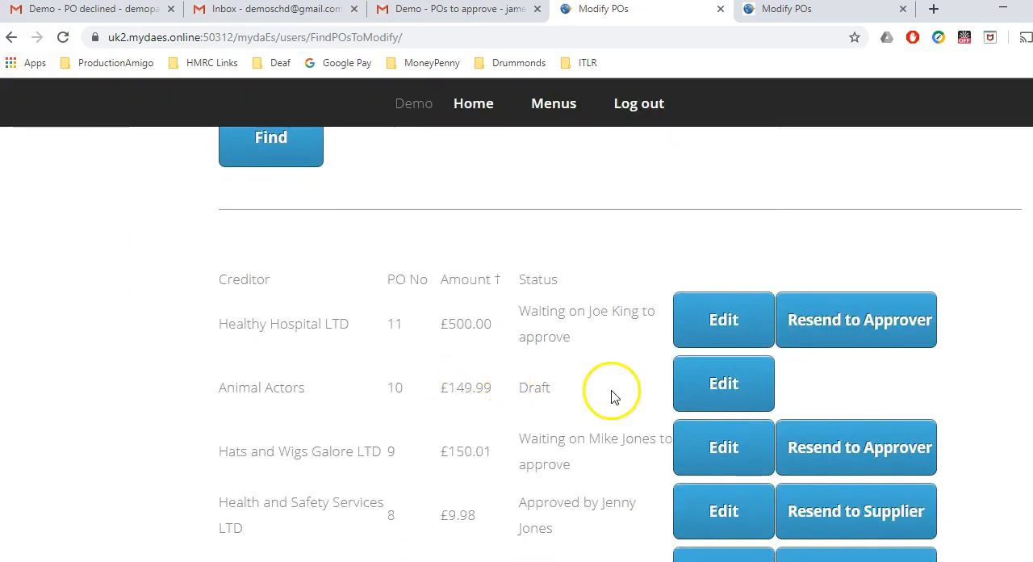
left_click(711, 395)
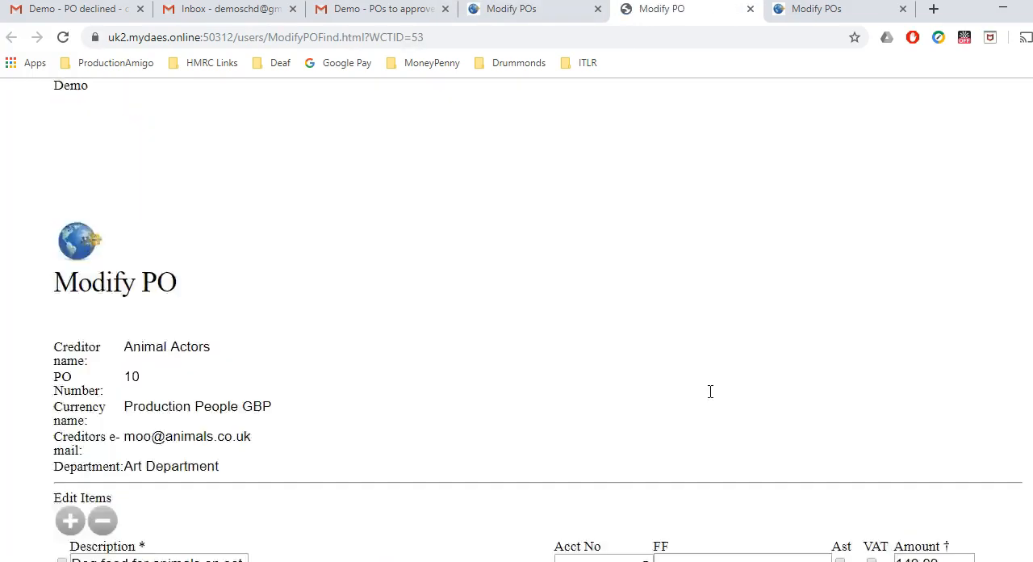
Step: Submit the Animal Actors draft PO for approval and return to the list of POs
scroll(517, 347, "down", 5)
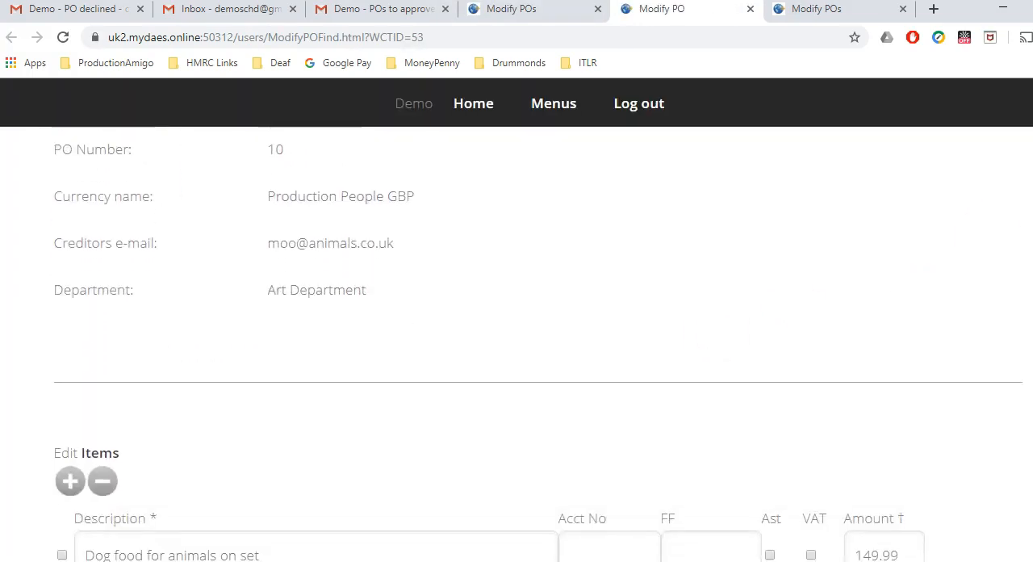
scroll(516, 347, "down", 6)
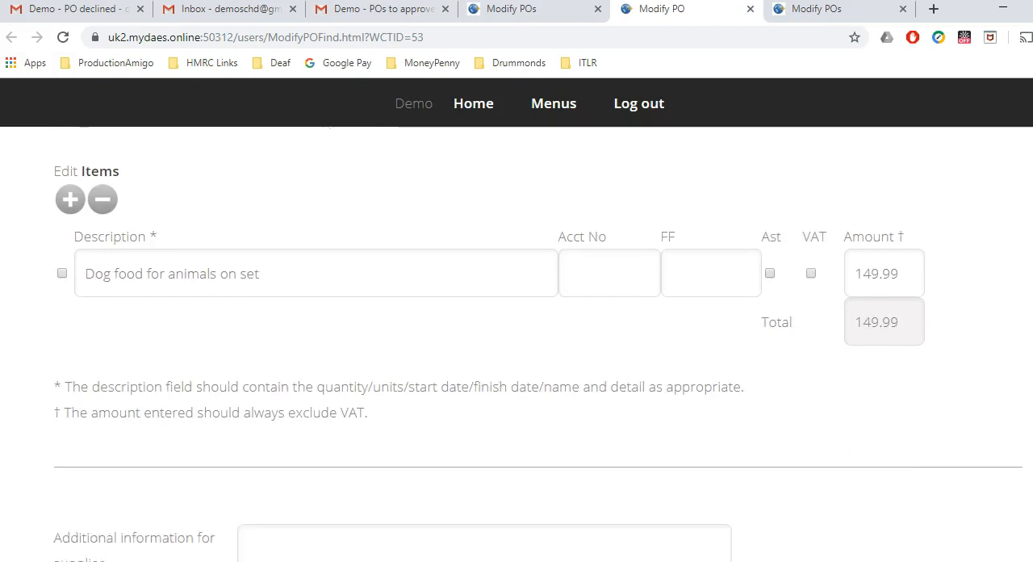
scroll(517, 347, "down", 12)
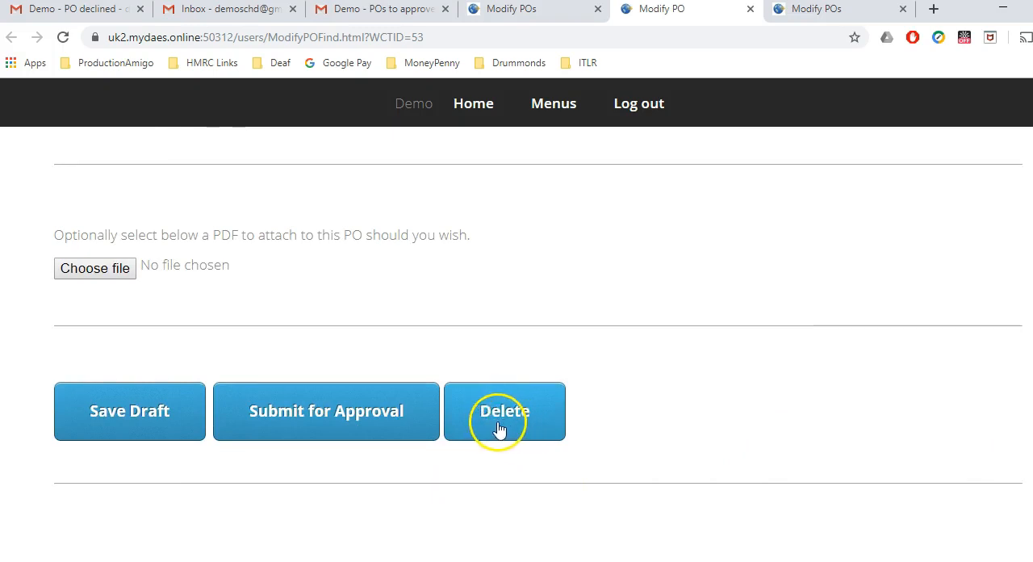
left_click(400, 415)
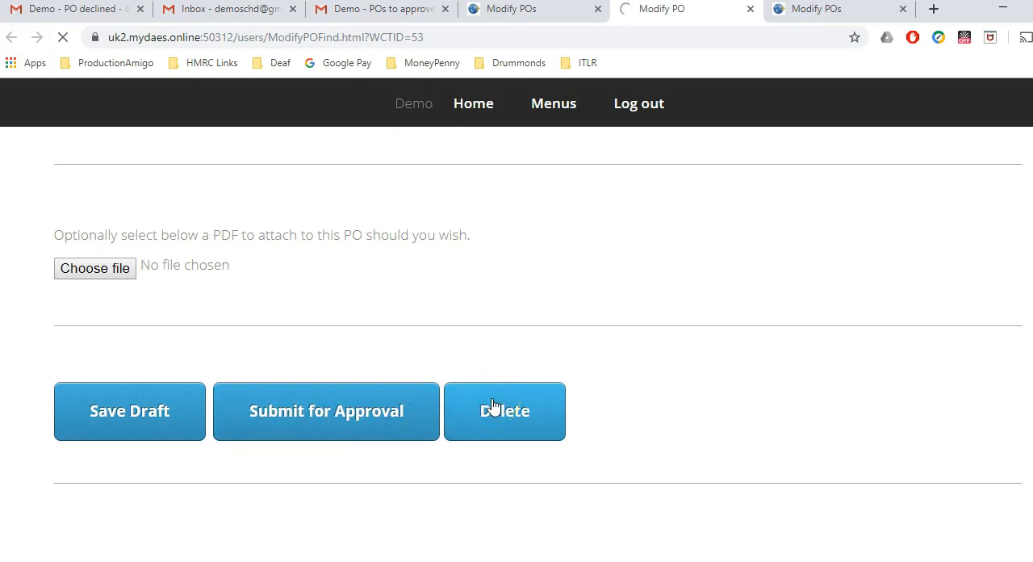
left_click(131, 401)
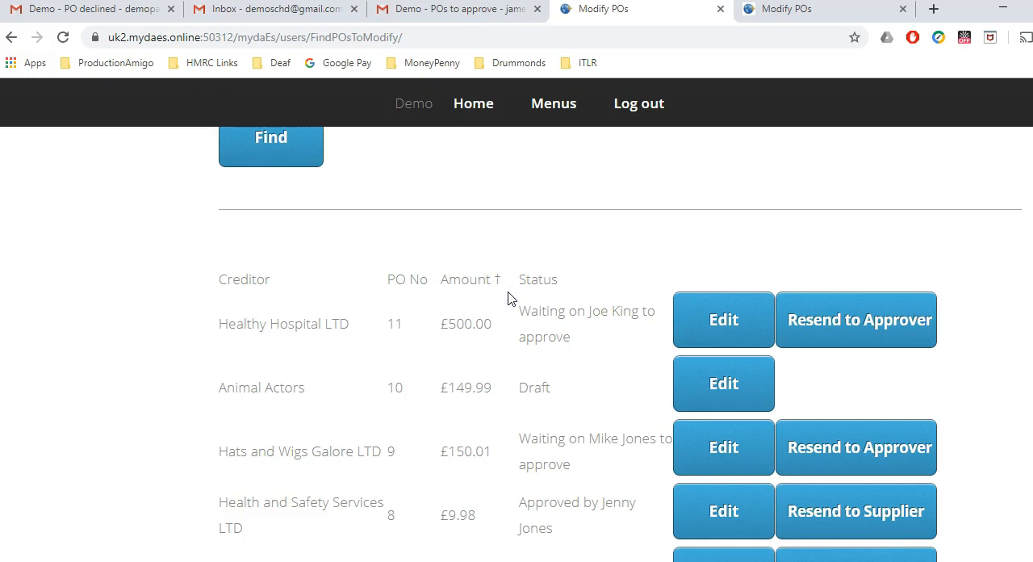
Step: Examine the PO list for the Healthy Hospital LTD entry and the approver named in its status
scroll(508, 299, "down", 1)
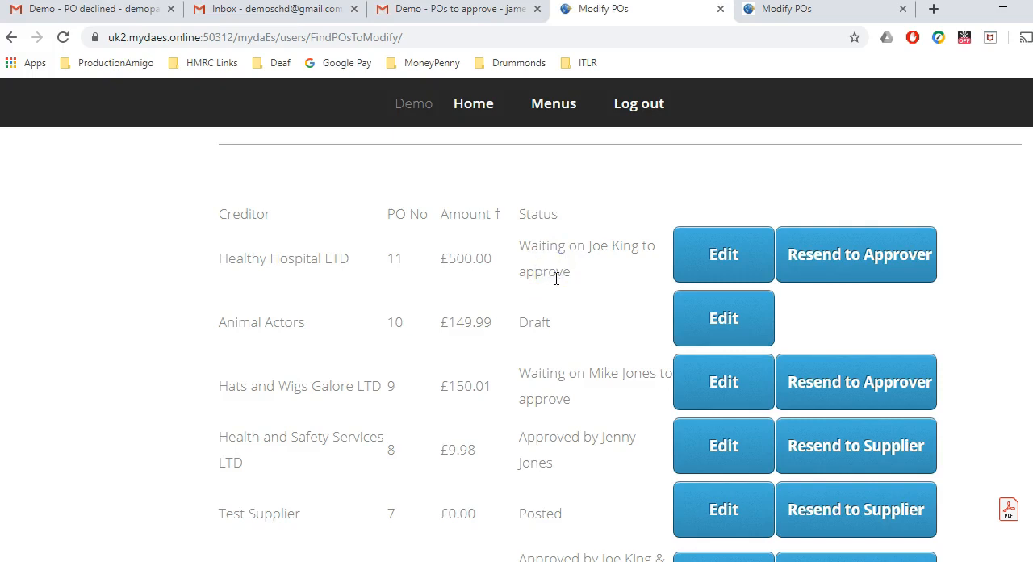
left_click_drag(228, 258, 345, 257)
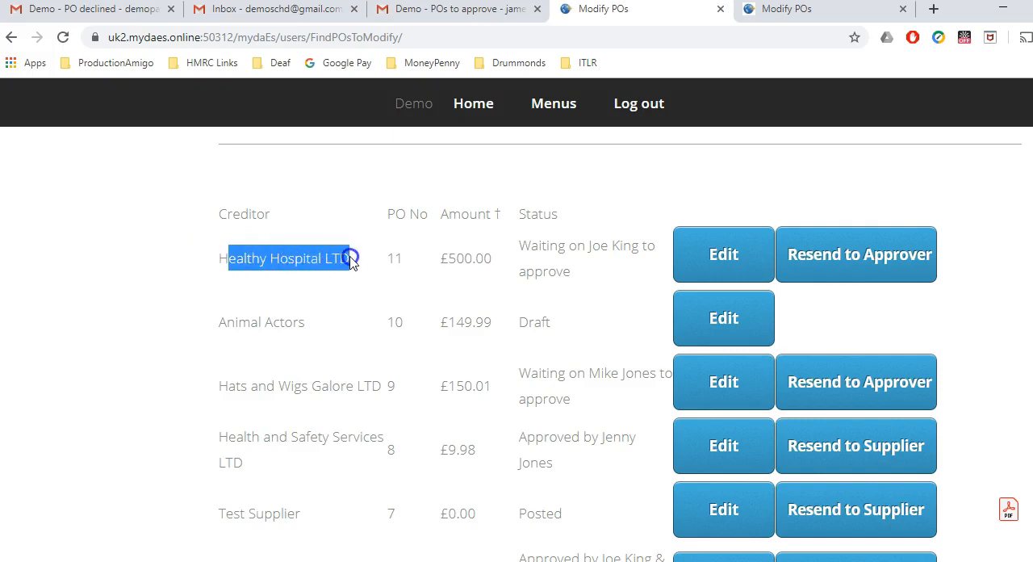
left_click(379, 264)
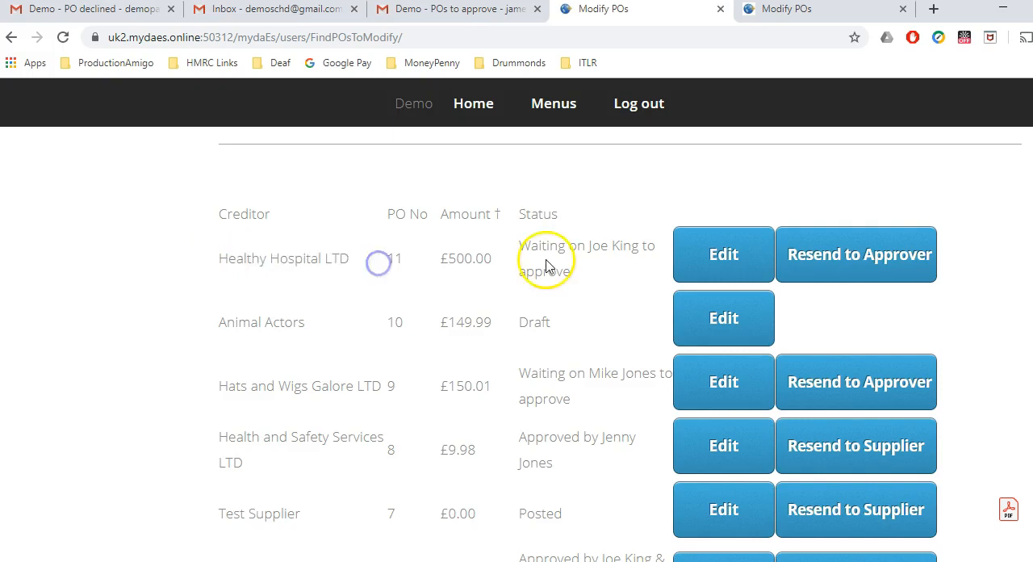
left_click_drag(523, 245, 634, 248)
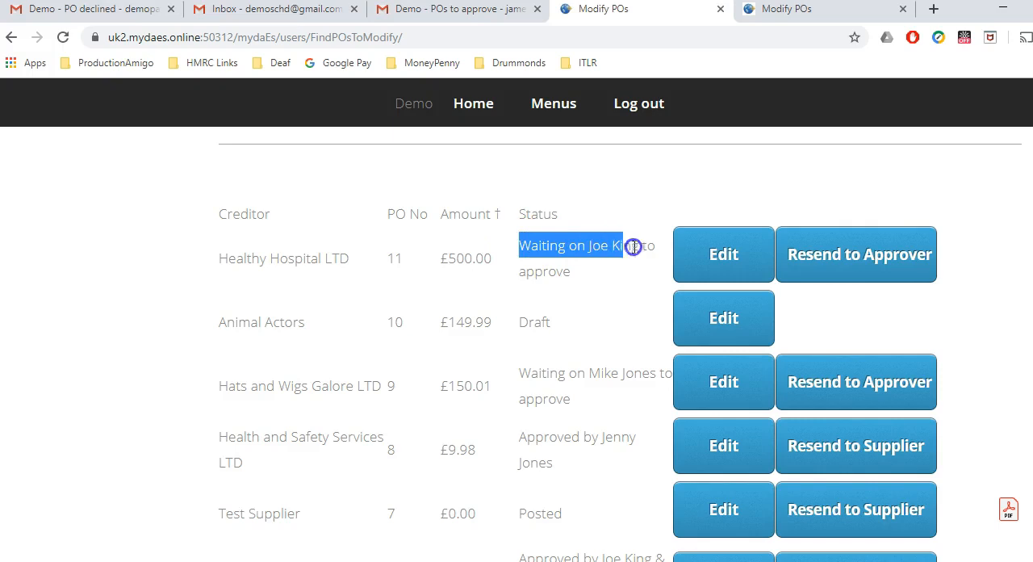
left_click(614, 266)
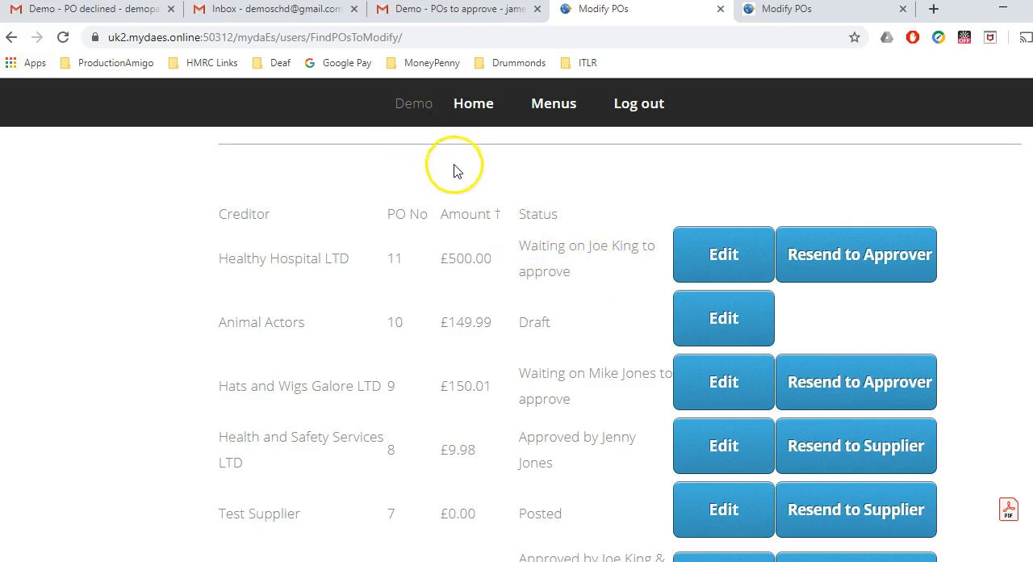
left_click(570, 365)
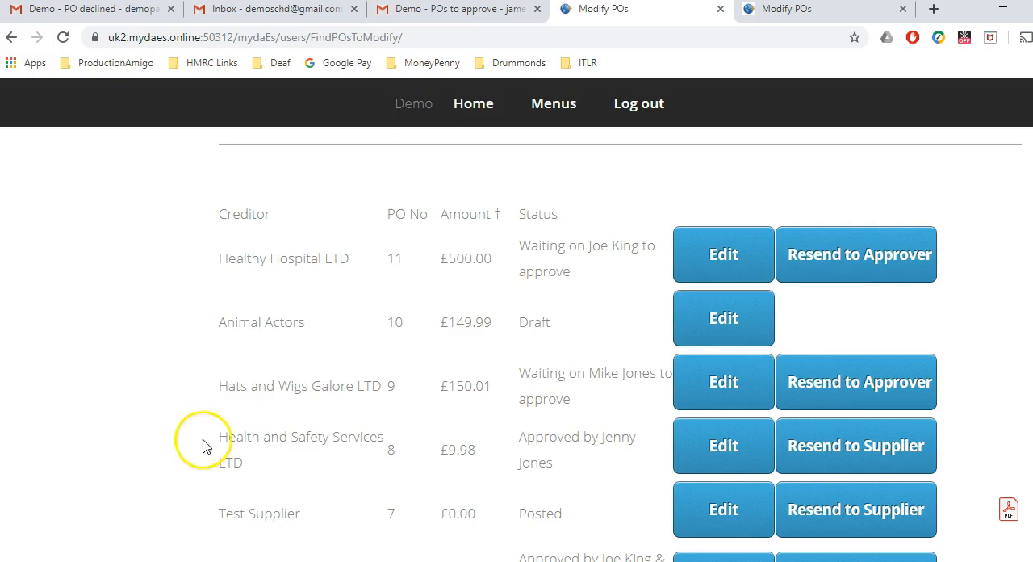
Step: Switch to the 4D accounting application and examine the statuses of the web-entered POs and the dashboard's web PO counts
left_click(31, 560)
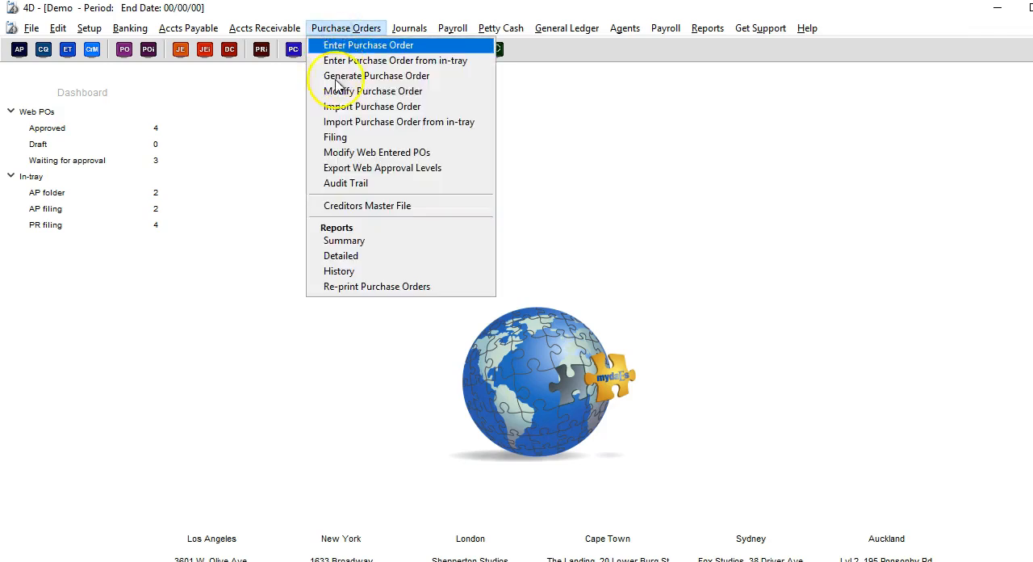
left_click(334, 155)
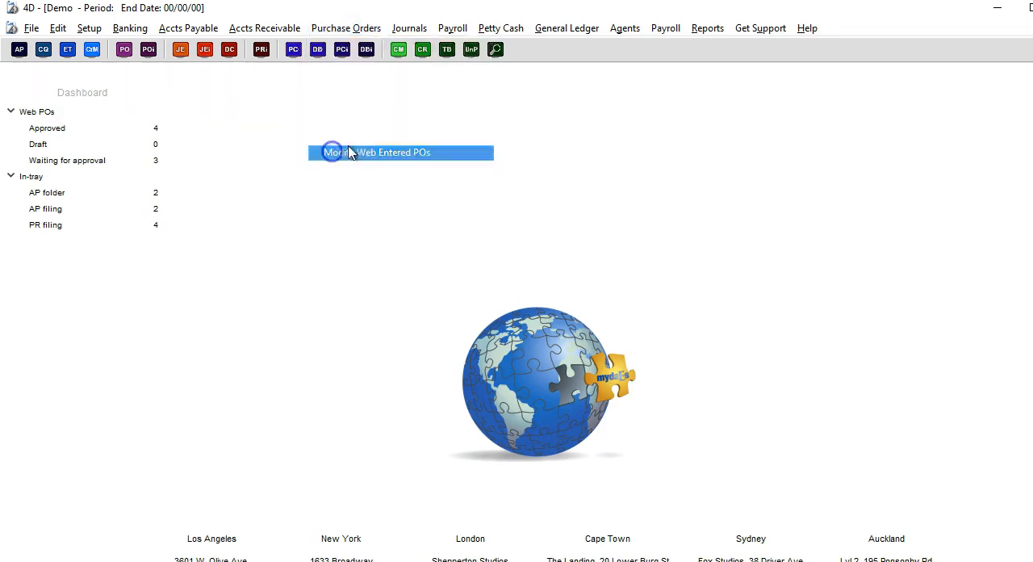
left_click(540, 173)
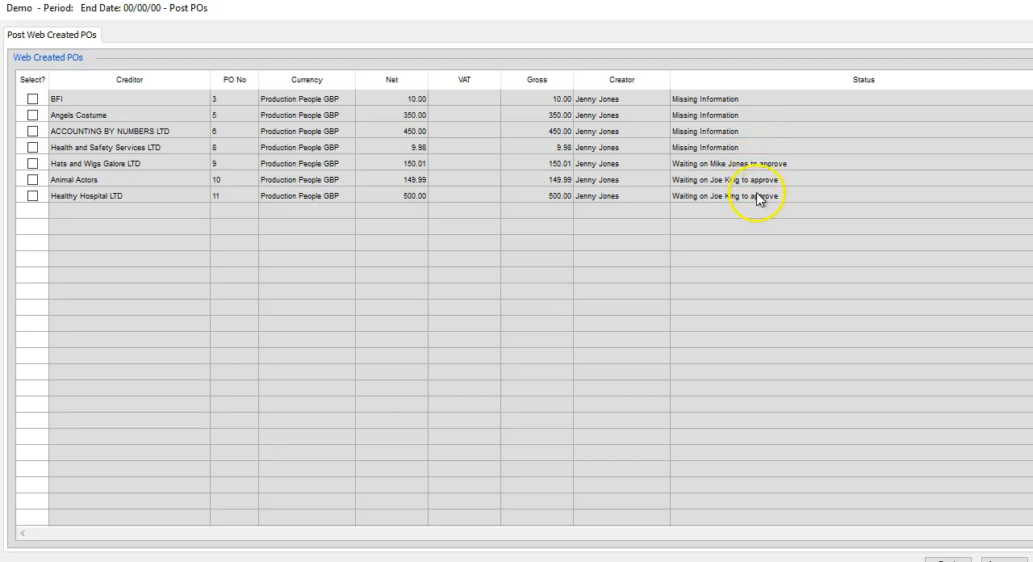
key("Escape")
left_click(443, 187)
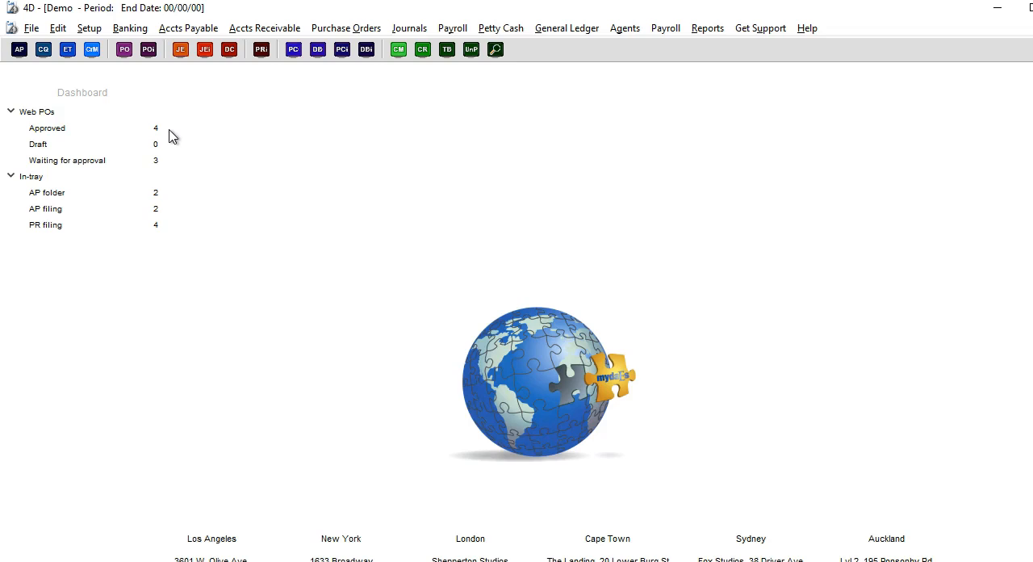
left_click(166, 161)
left_click(169, 146)
Step: Open the Health and Safety Services LTD PO for editing from the web-entered POs
left_click(370, 34)
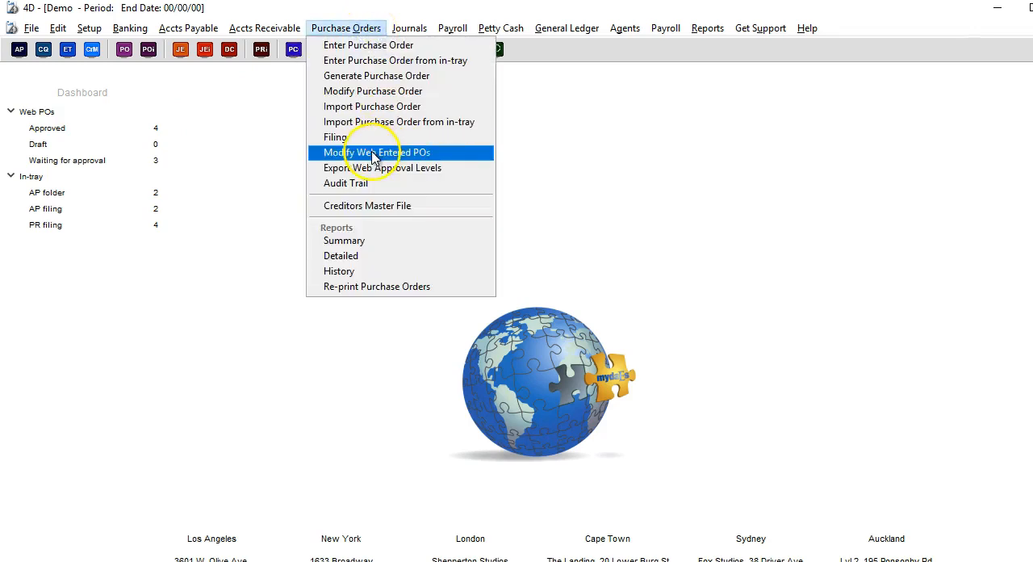
left_click(372, 153)
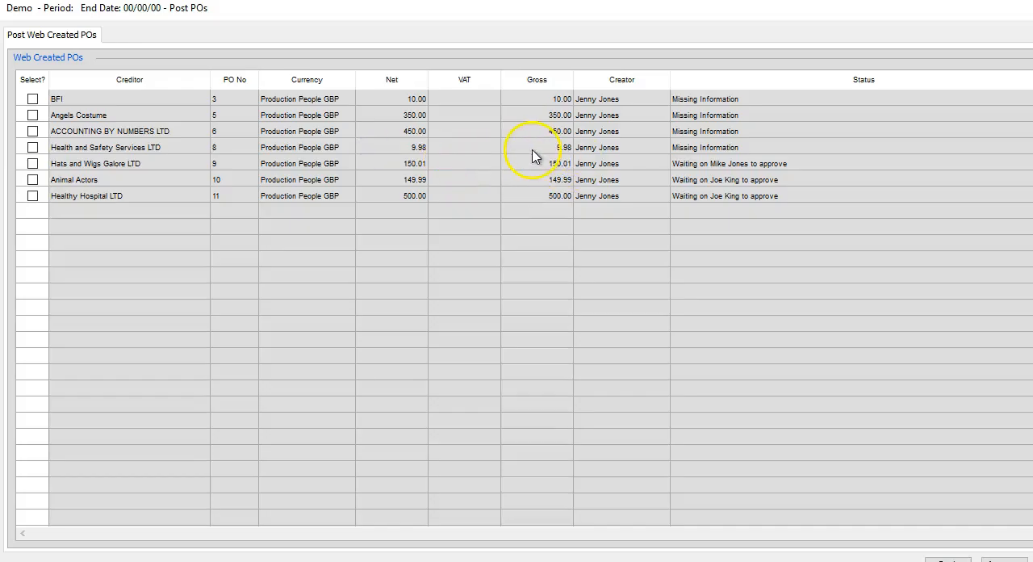
left_click(529, 153)
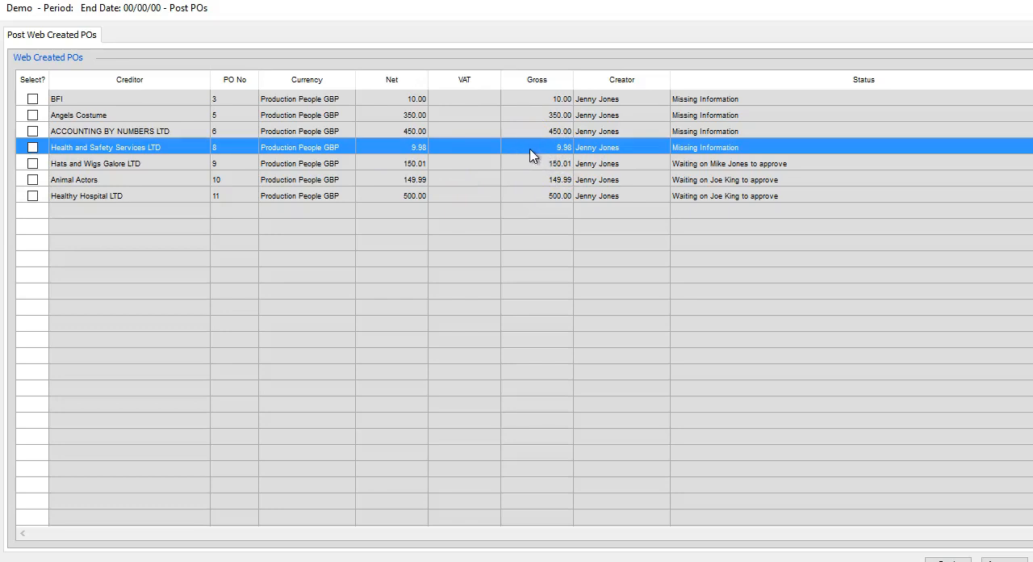
left_click(519, 153)
double_click(519, 154)
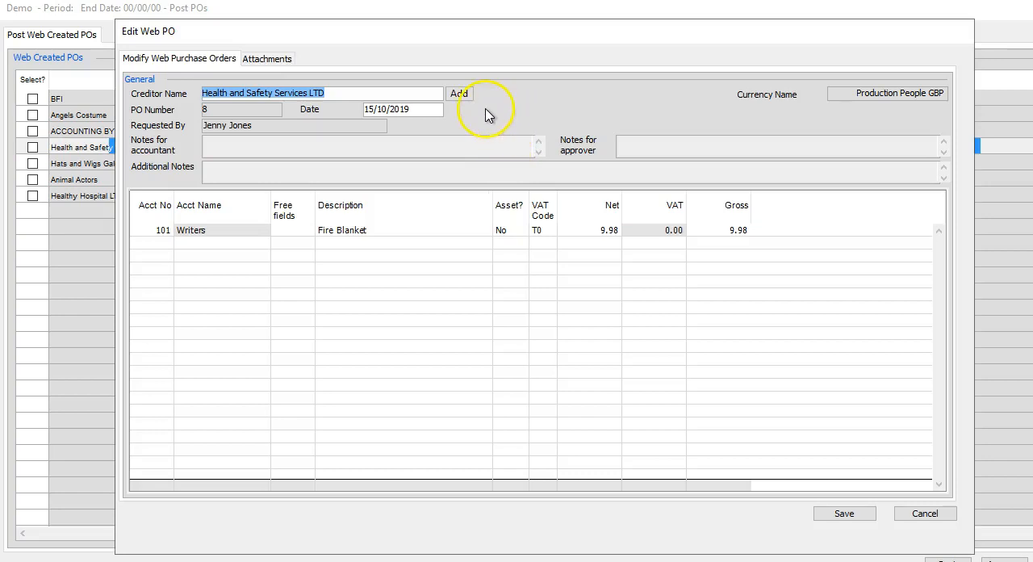
Step: Change the Fire Blanket line's account to 401 Line Manager, chosen from the account list
left_click(161, 232)
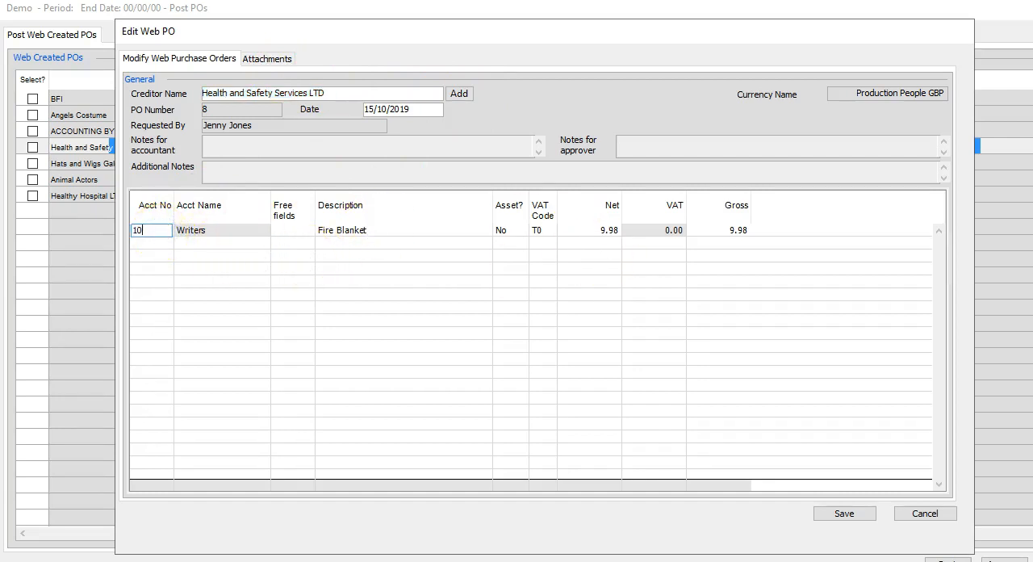
key("Tab")
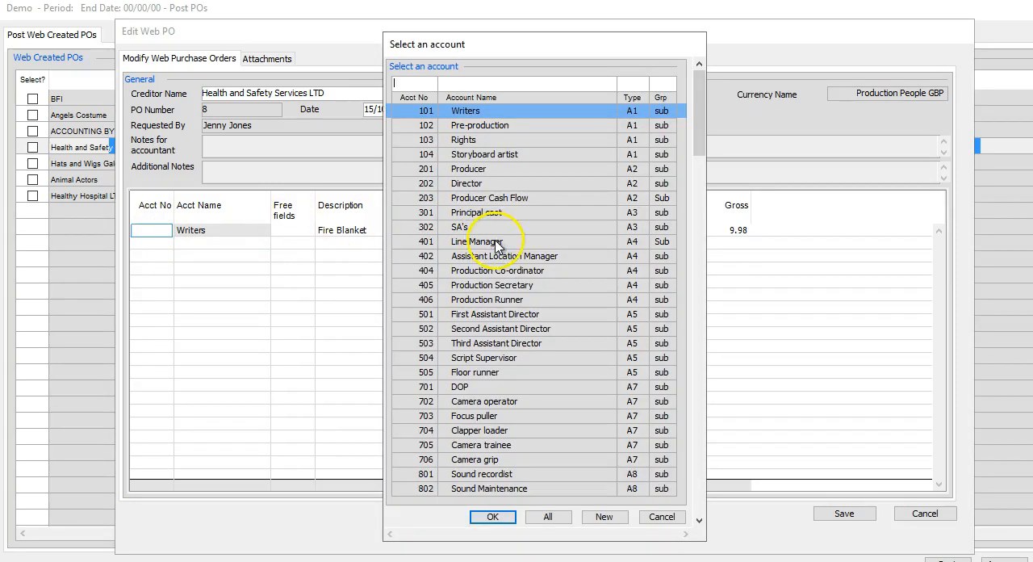
double_click(496, 242)
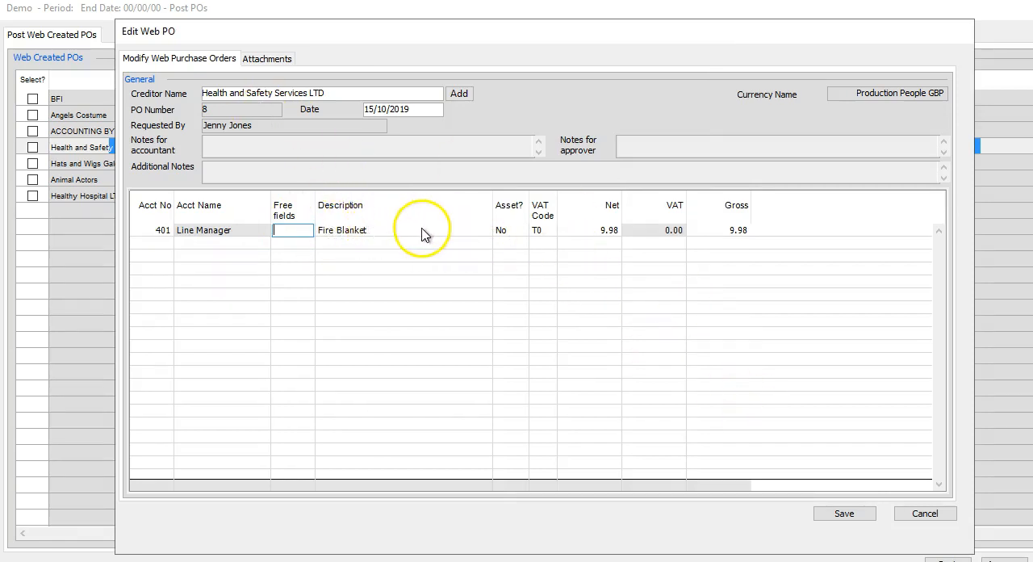
Step: Create a new free field with code B and the description "Insurance Claim in Brighton" from the Fire Blanket line
left_click(282, 232)
key("Tab")
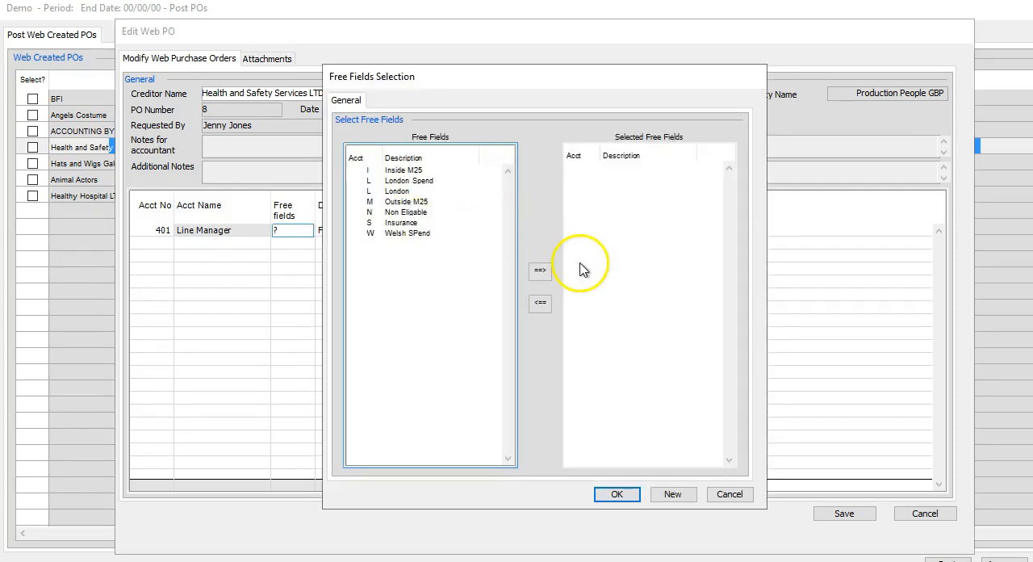
left_click(672, 495)
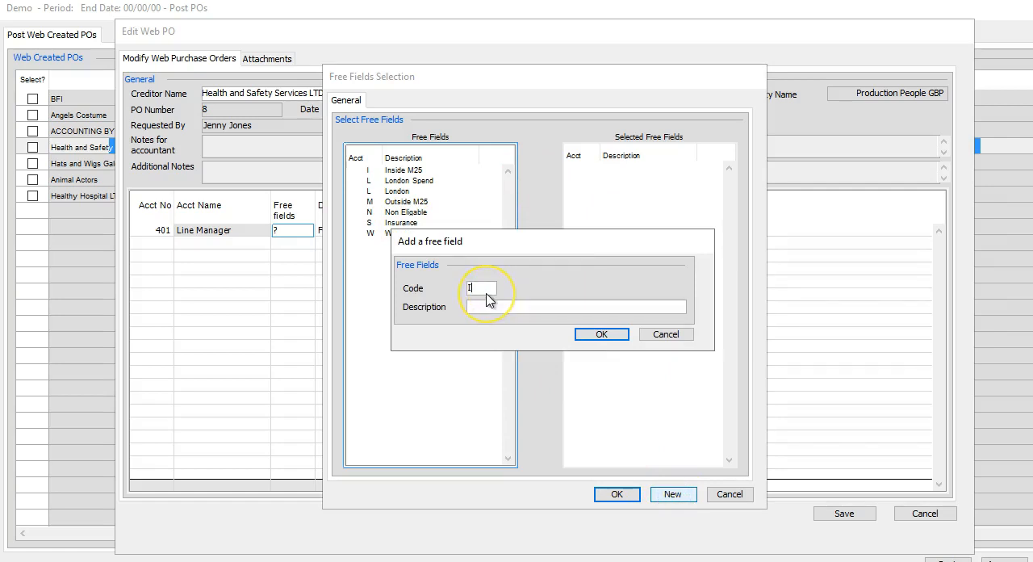
left_click(482, 308)
left_click(500, 310)
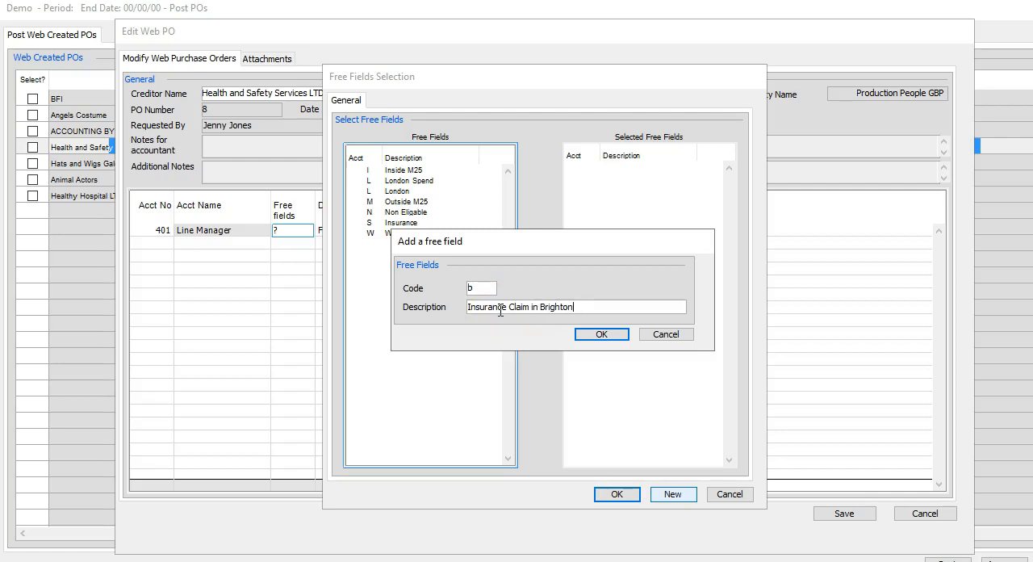
left_click(601, 333)
Step: Assign free field B to the Fire Blanket line and save the Health and Safety Services LTD PO
left_click(287, 230)
type("B")
key("Tab")
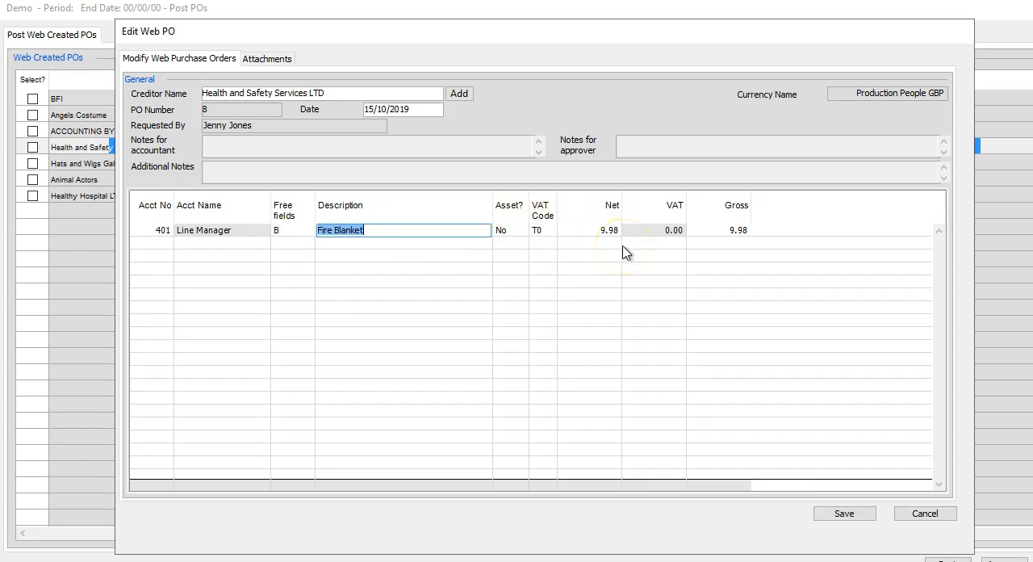
left_click(847, 515)
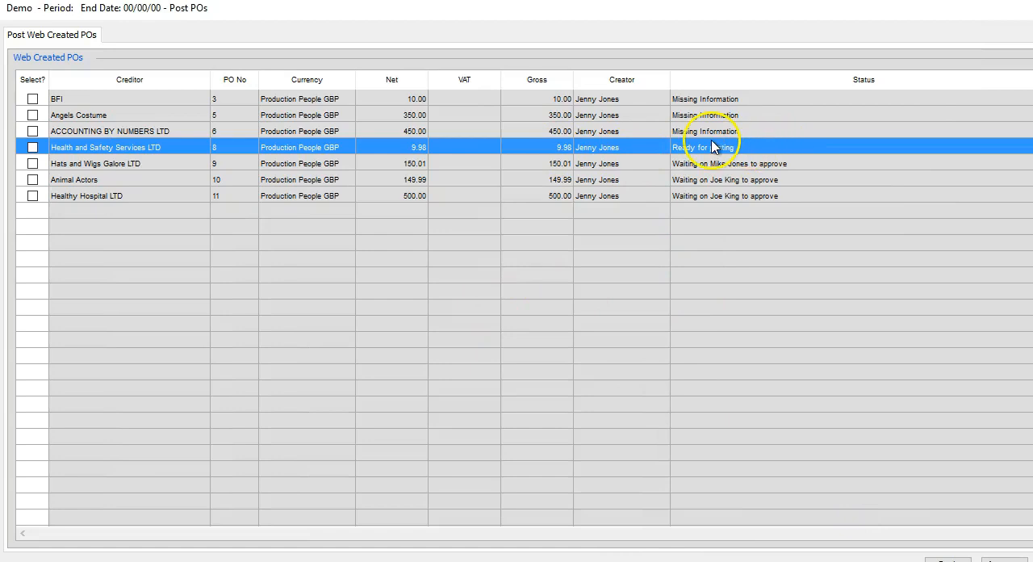
Step: Code the Pick up costs line of the ACCOUNTING BY NUMBERS LTD PO to account 401 Line Manager and save the PO
double_click(194, 132)
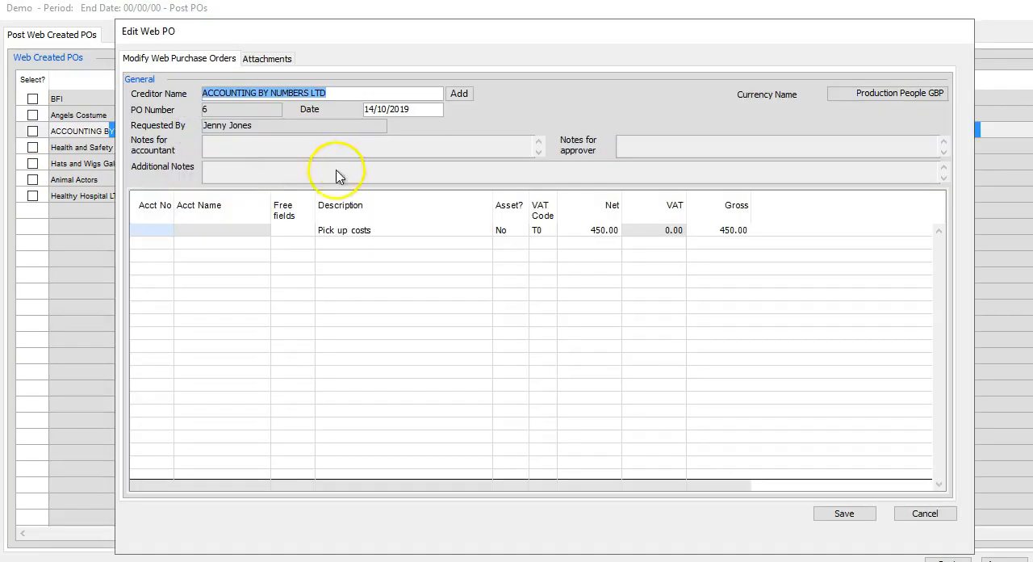
left_click(161, 231)
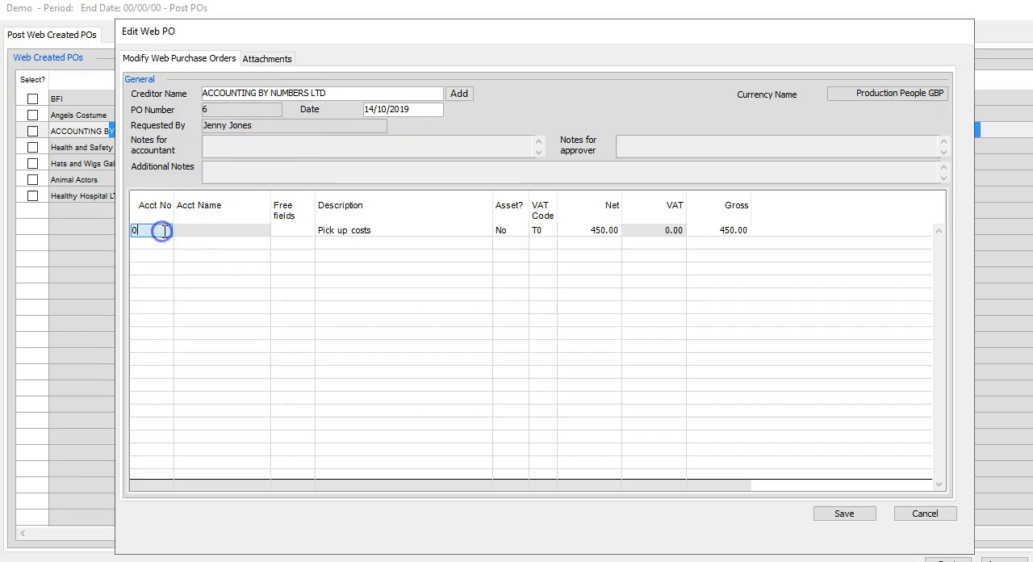
type("?")
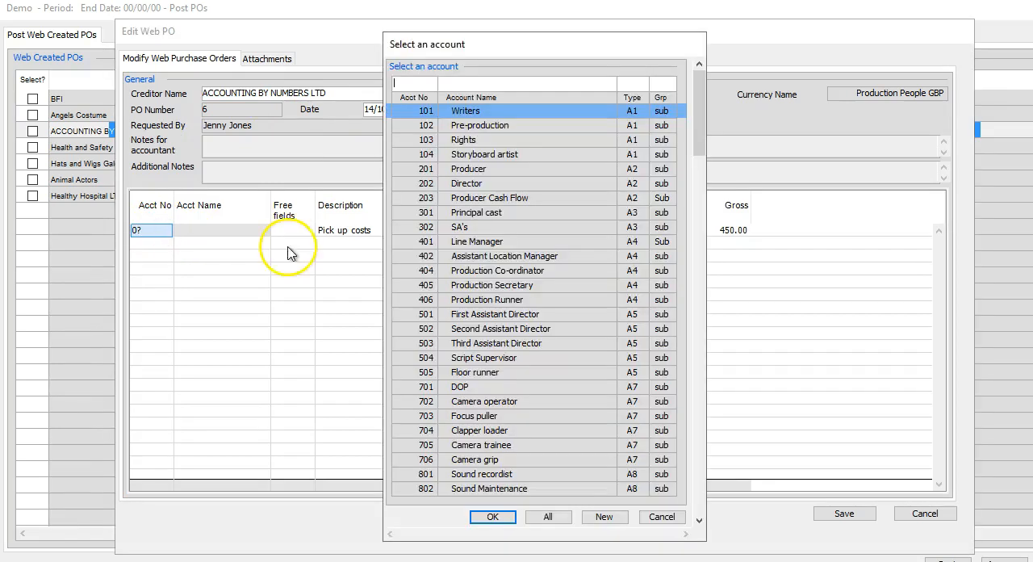
double_click(438, 241)
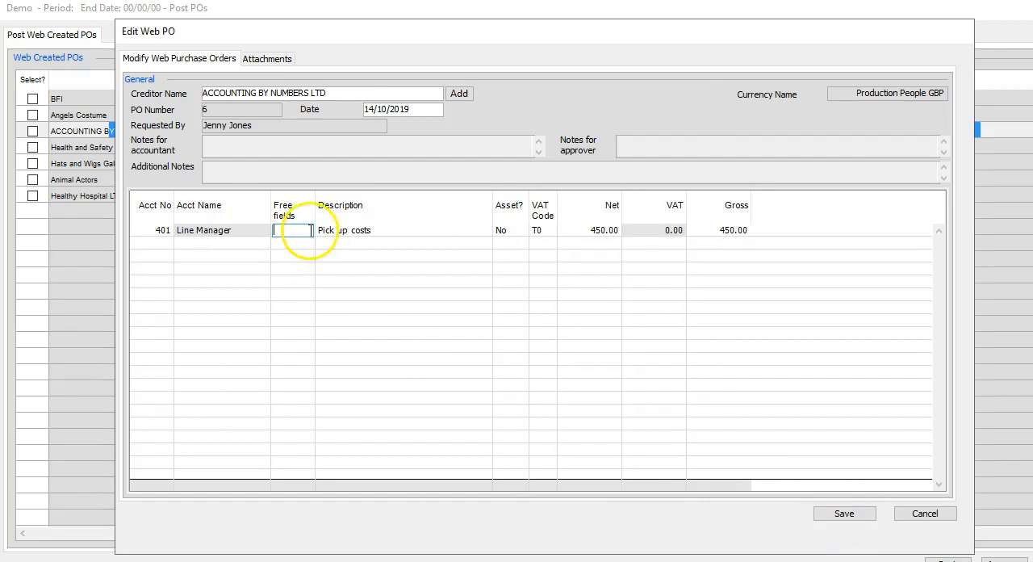
left_click(839, 514)
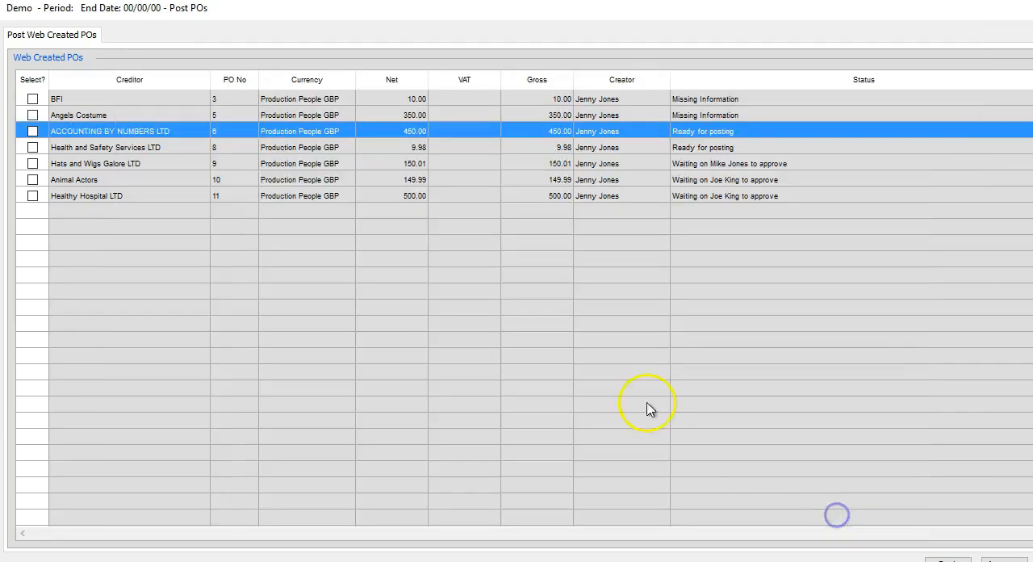
Step: Post the ACCOUNTING BY NUMBERS LTD and Health and Safety Services LTD POs, and close the list of web-created POs
left_click(32, 131)
left_click(32, 146)
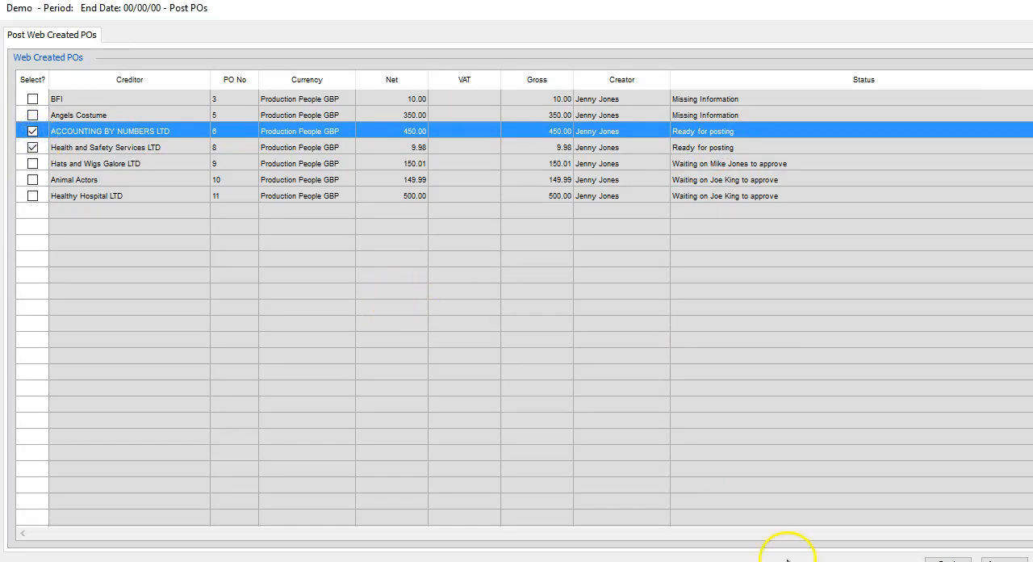
left_click(949, 560)
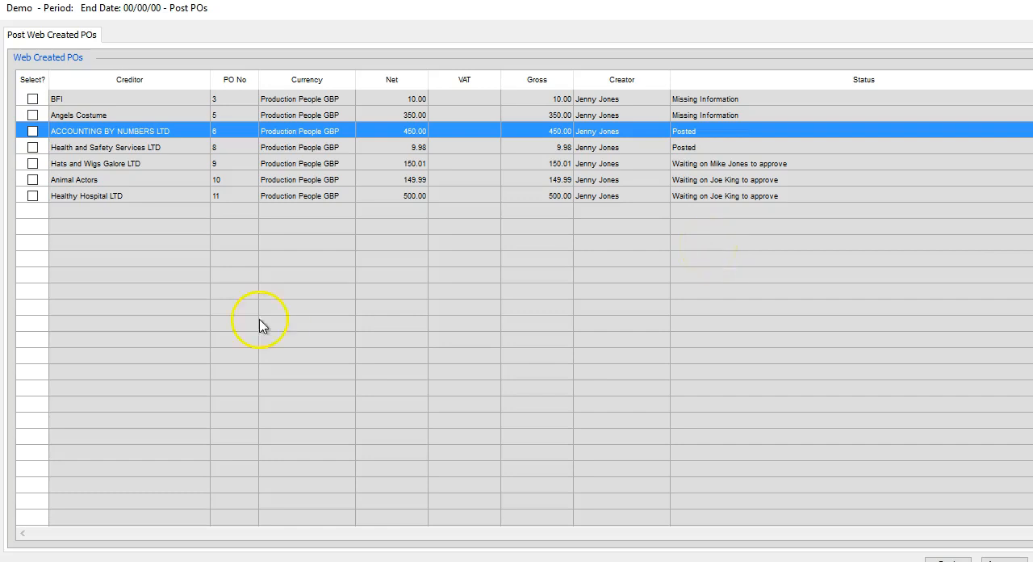
left_click(396, 414)
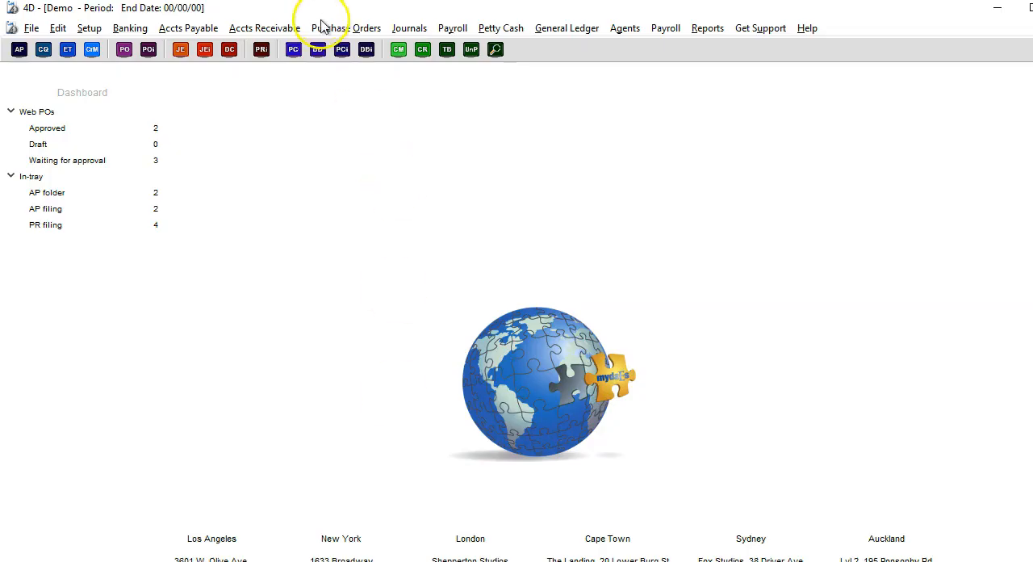
Step: Run the detailed purchase order listing for all creditors, sorted by account number and limited to outstanding POs
left_click(339, 28)
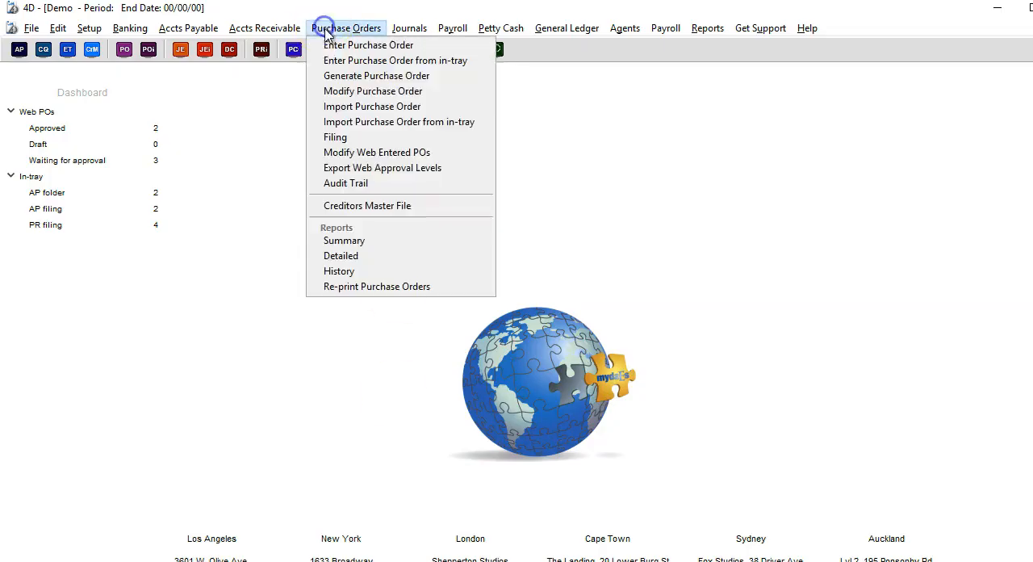
left_click(361, 260)
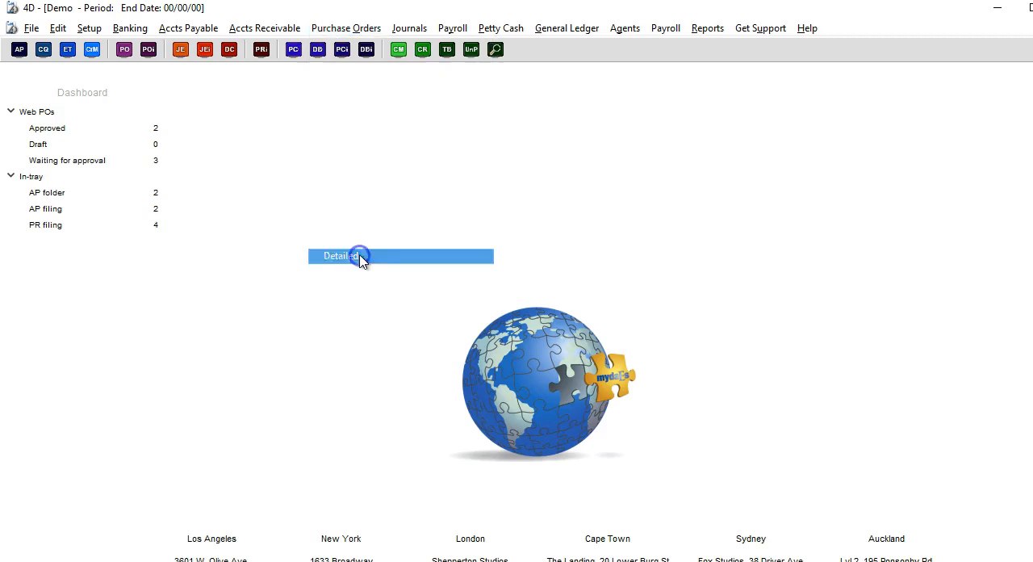
left_click(423, 426)
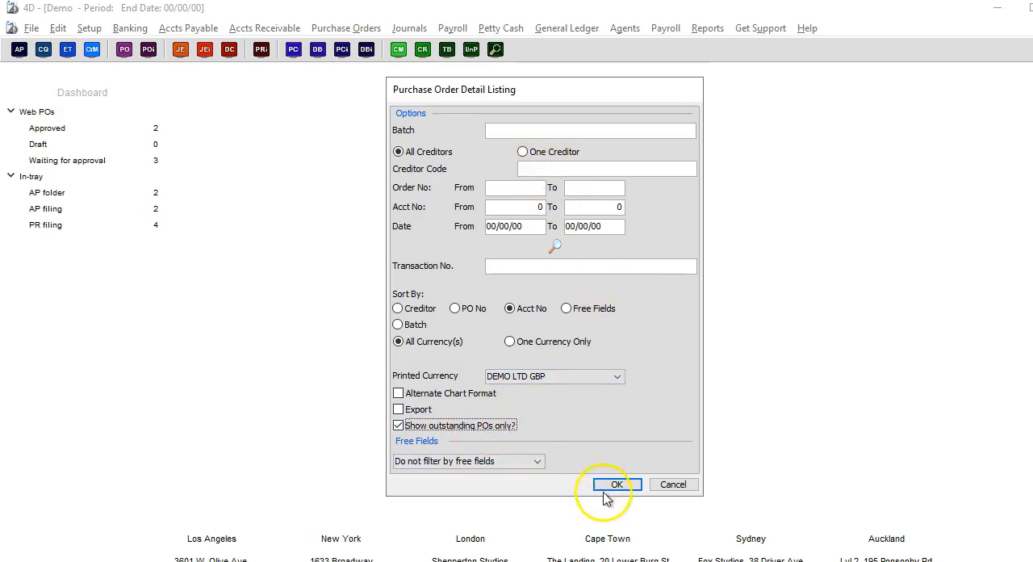
left_click(595, 381)
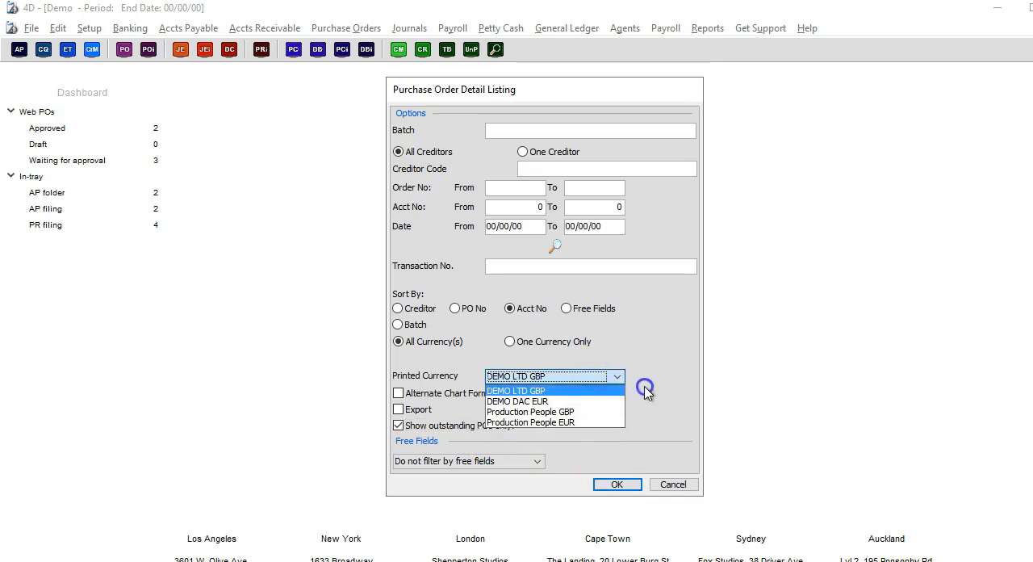
left_click(610, 484)
left_click(611, 484)
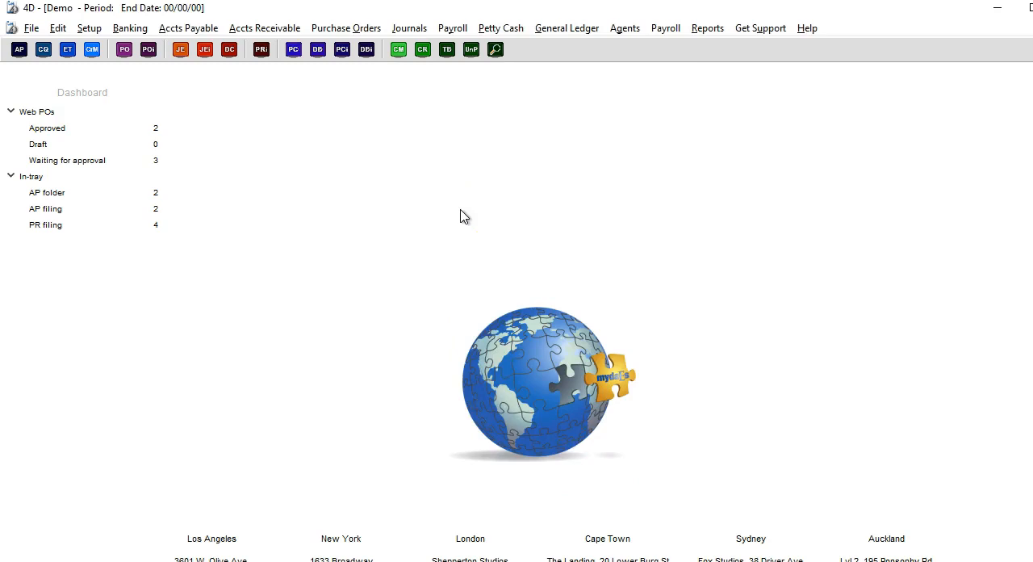
Step: Output the purchase order detail listing as a print preview using PDFCreator, A4 paper and landscape orientation
left_click(331, 31)
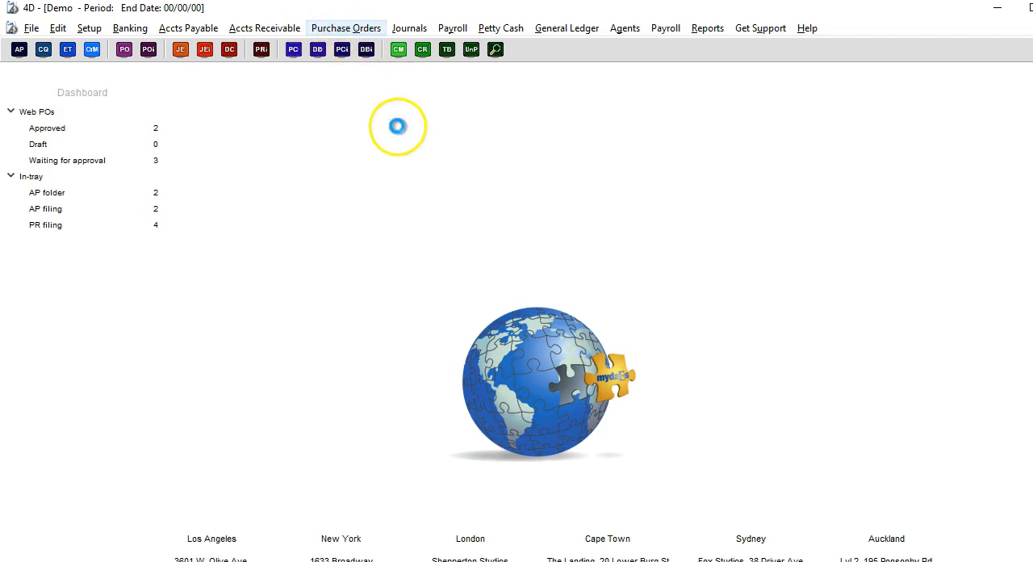
left_click(250, 136)
left_click(150, 308)
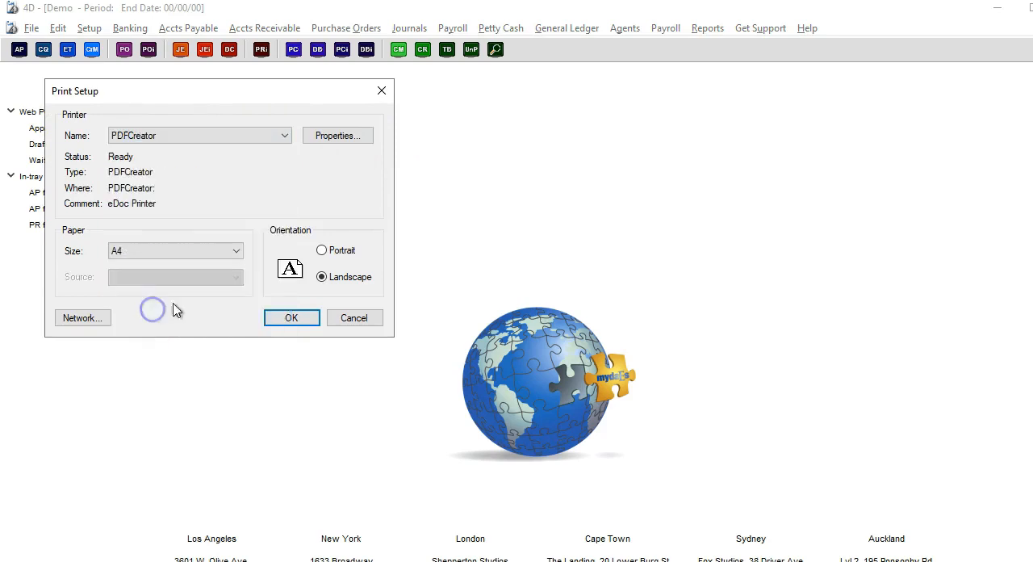
left_click(292, 320)
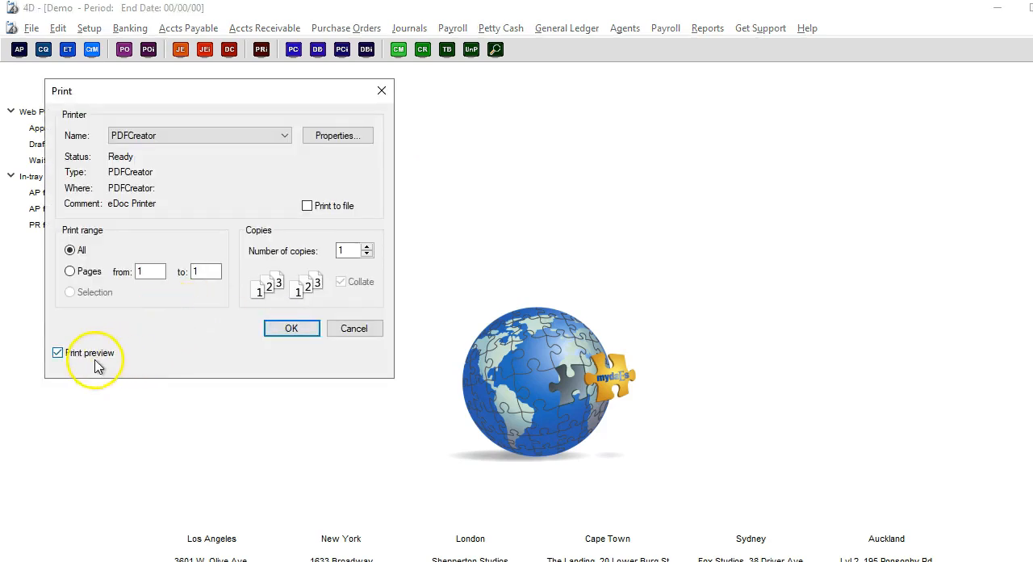
left_click(293, 330)
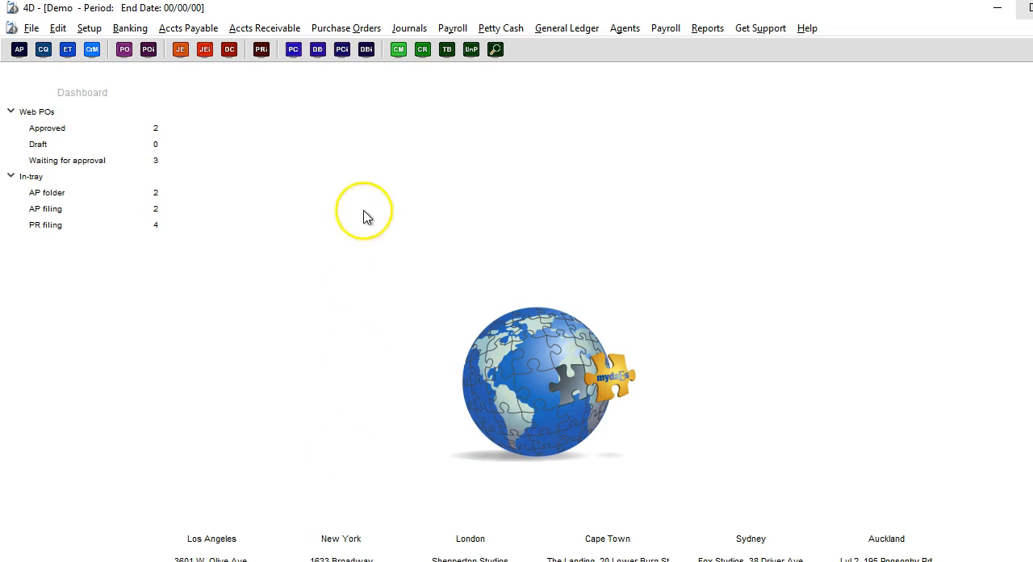
Step: Print-preview the detailed purchase order listing for all creditors in Production People GBP, sorted by account number, outstanding POs only, on A4 landscape
left_click(348, 30)
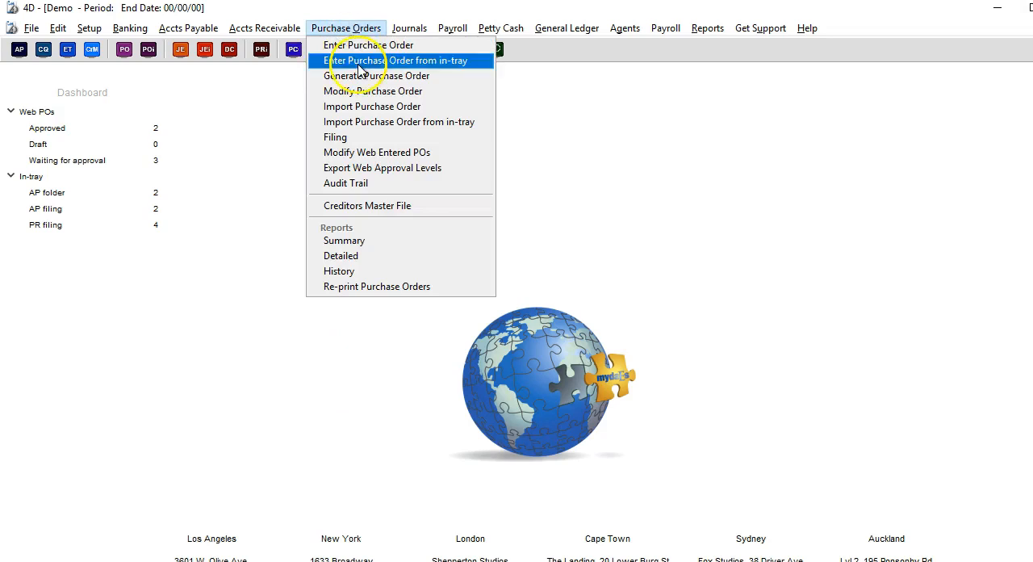
left_click(368, 256)
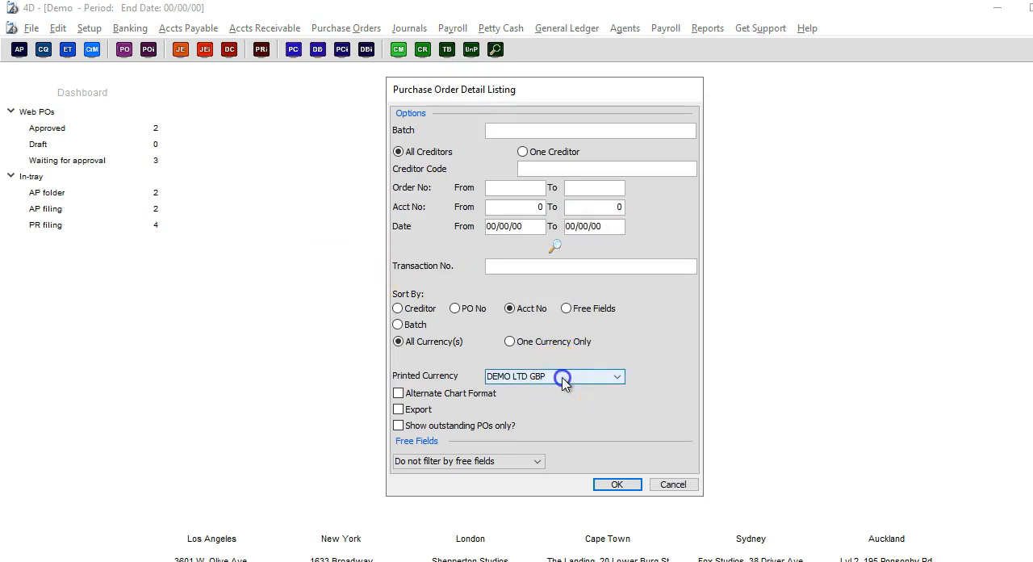
left_click(563, 381)
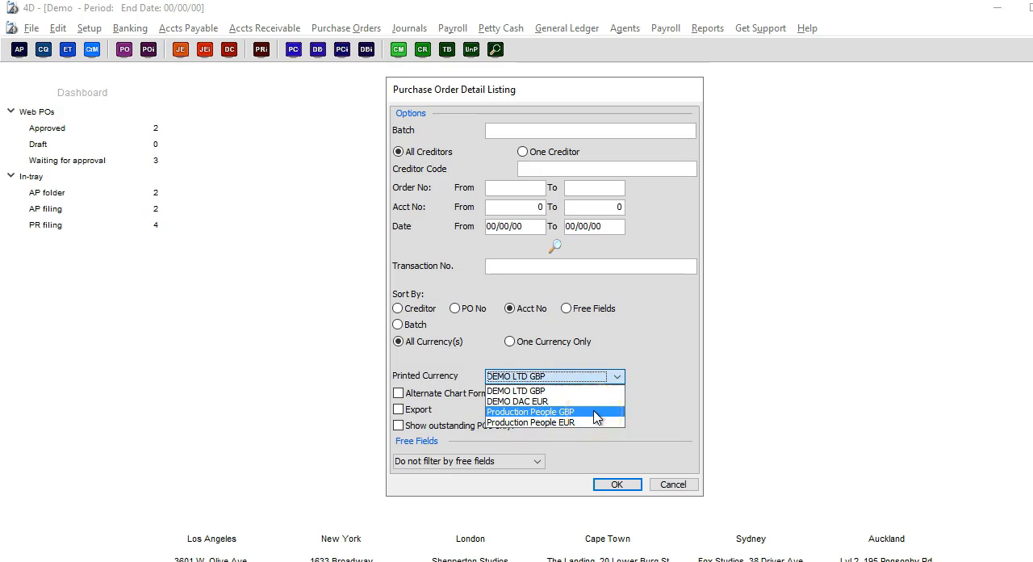
left_click(596, 412)
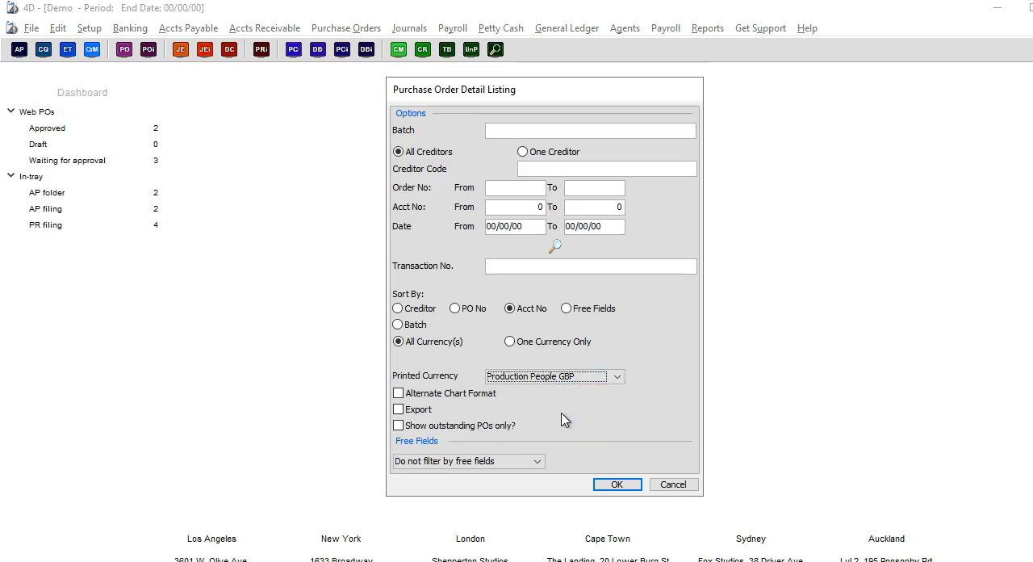
left_click(484, 433)
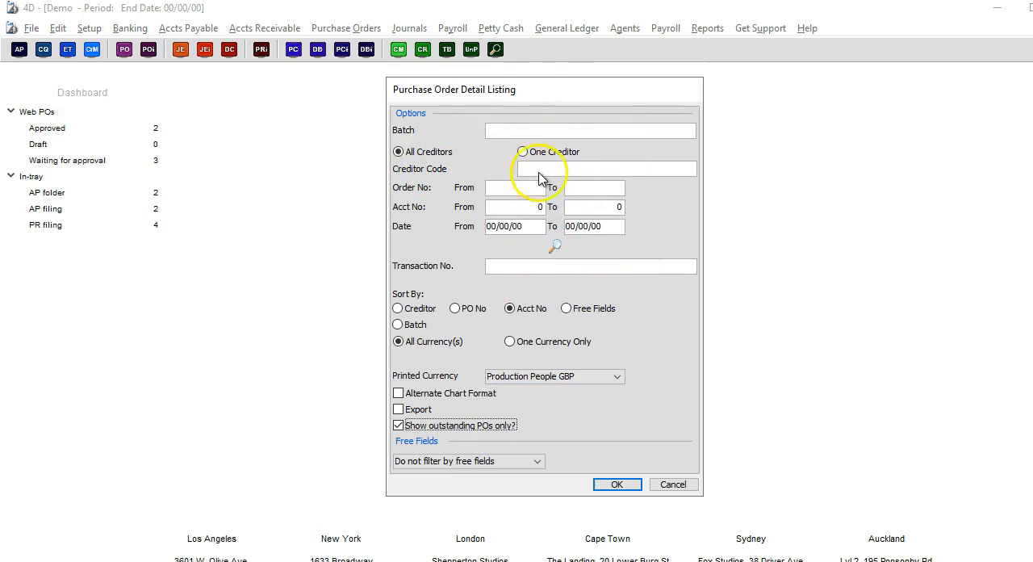
left_click(615, 484)
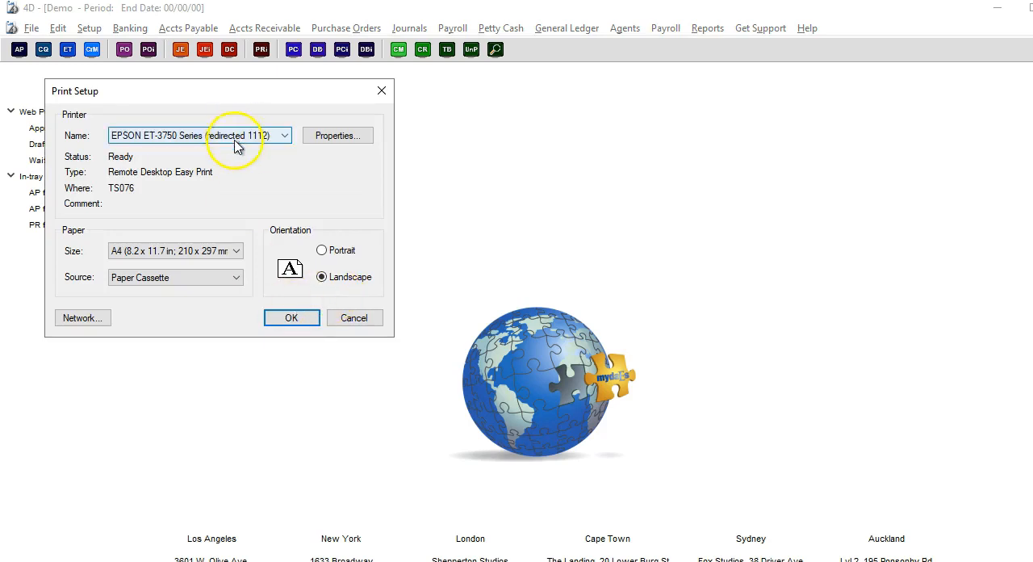
left_click(277, 323)
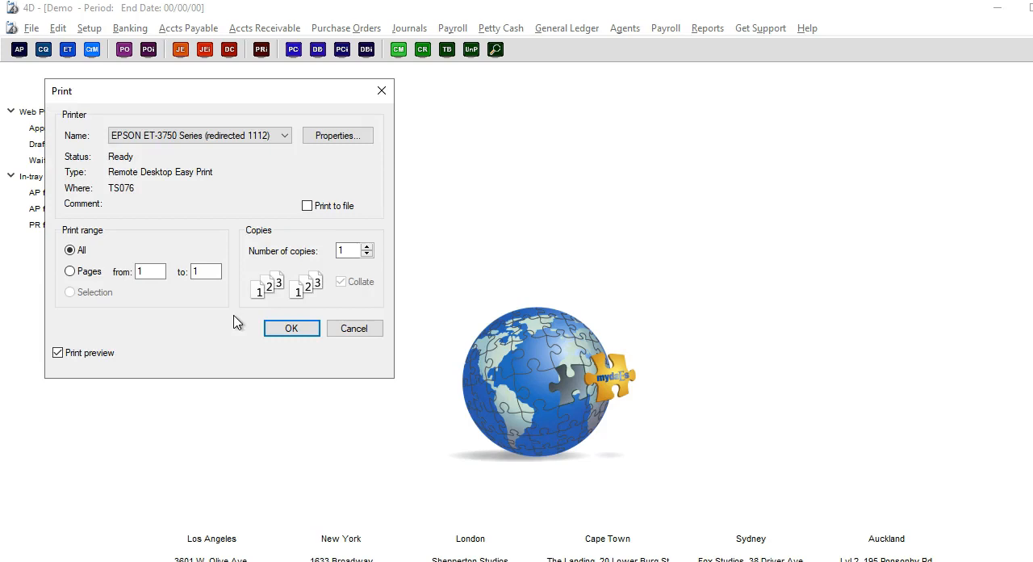
left_click(290, 328)
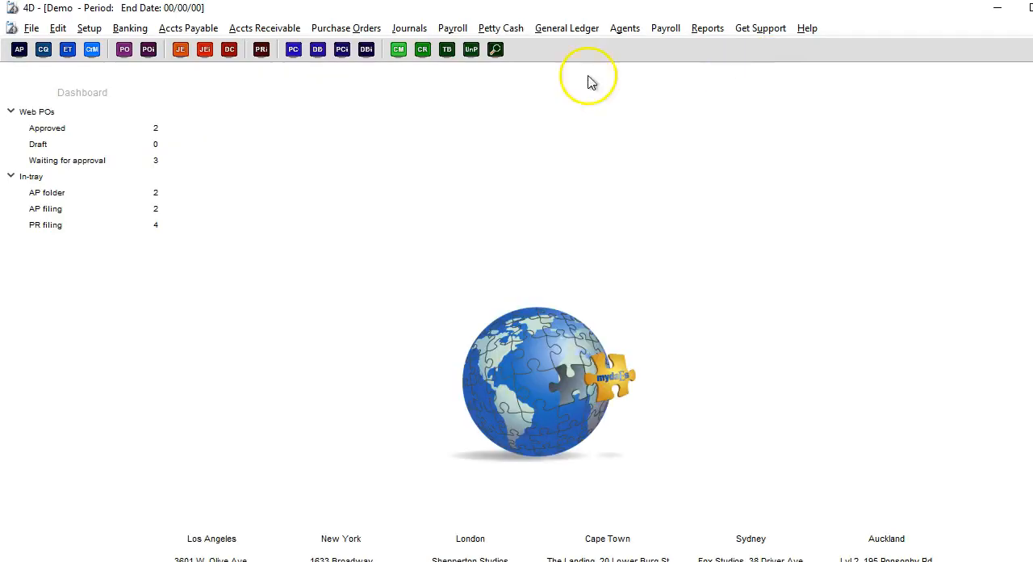
Step: Review the printed currency and free-field filter choices of the detailed purchase order listing, and leave its options
left_click(339, 26)
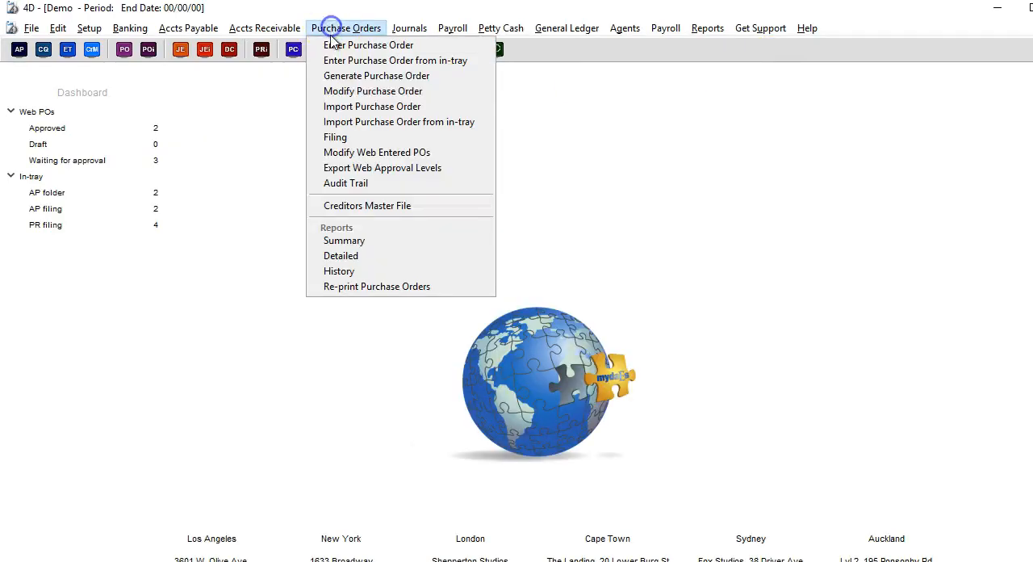
left_click(376, 259)
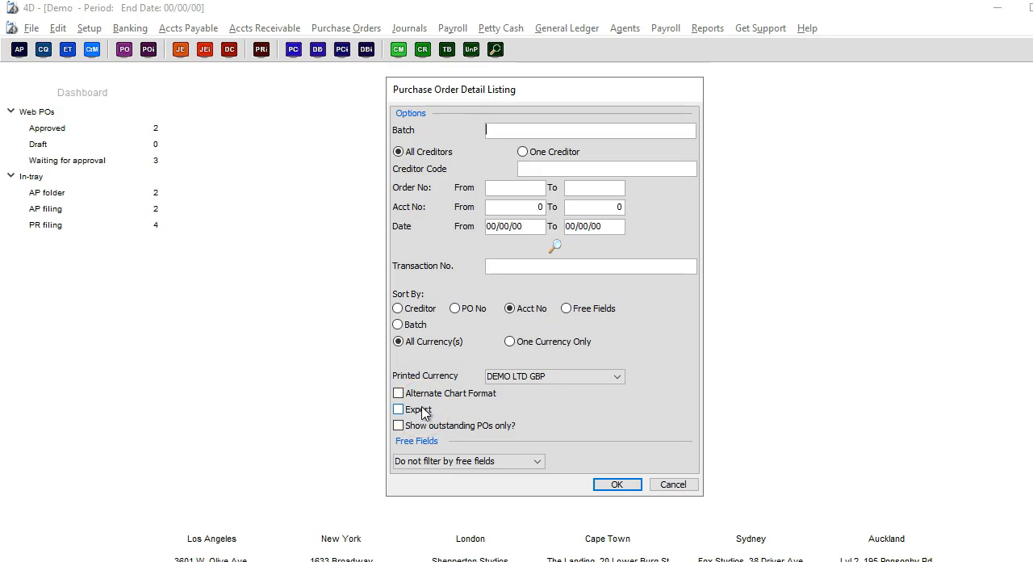
left_click(617, 377)
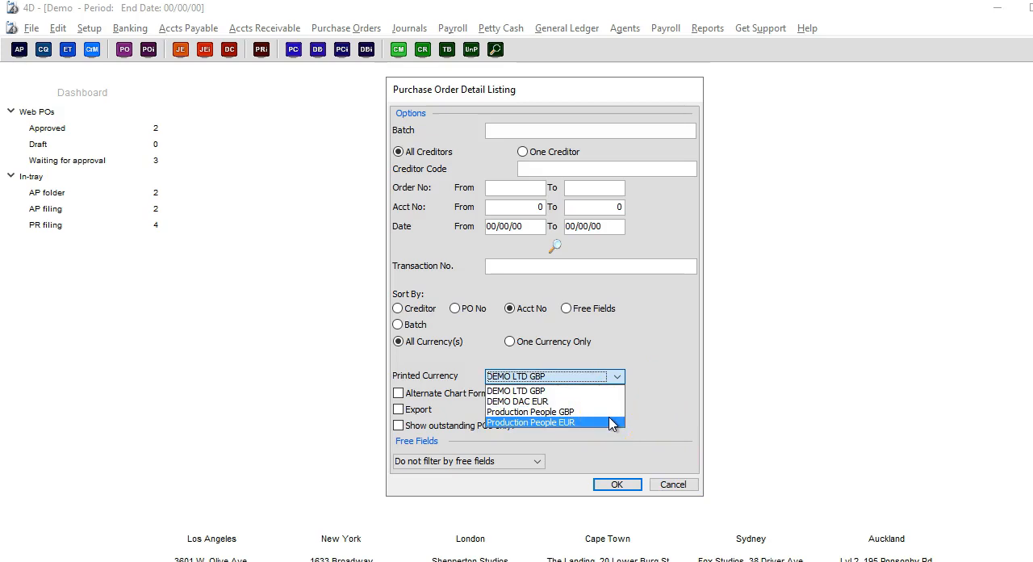
left_click(601, 347)
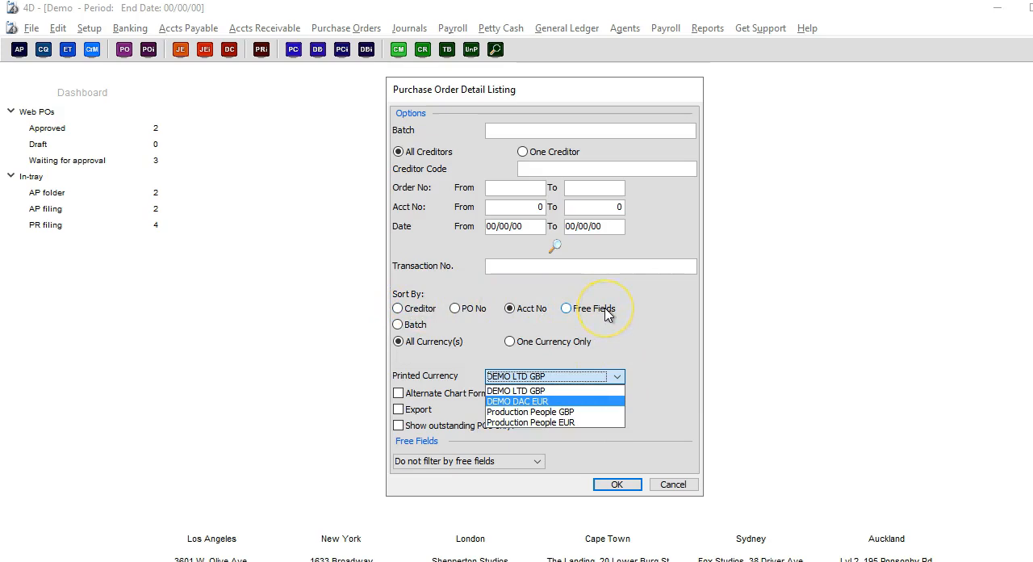
left_click(670, 485)
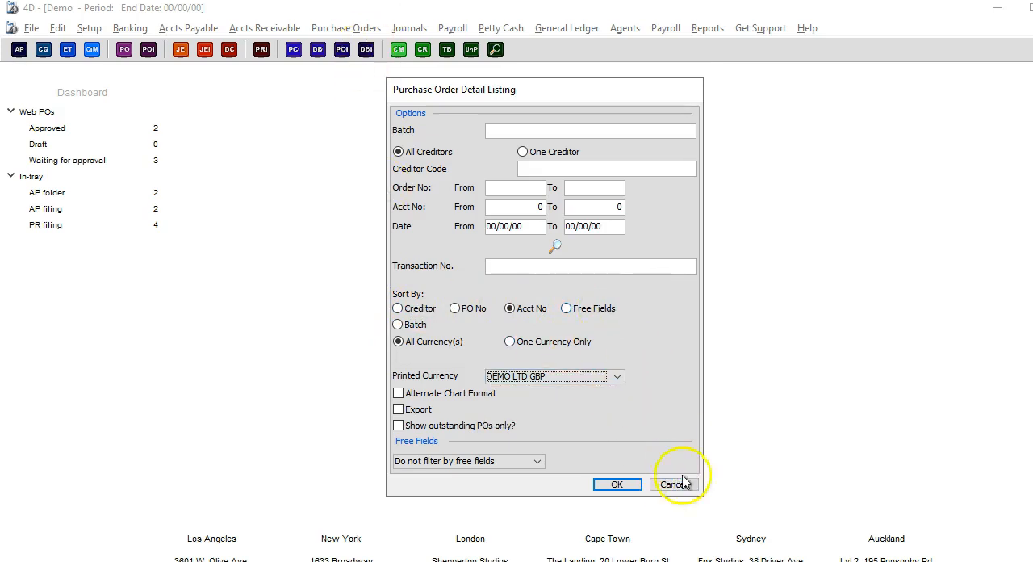
left_click(517, 462)
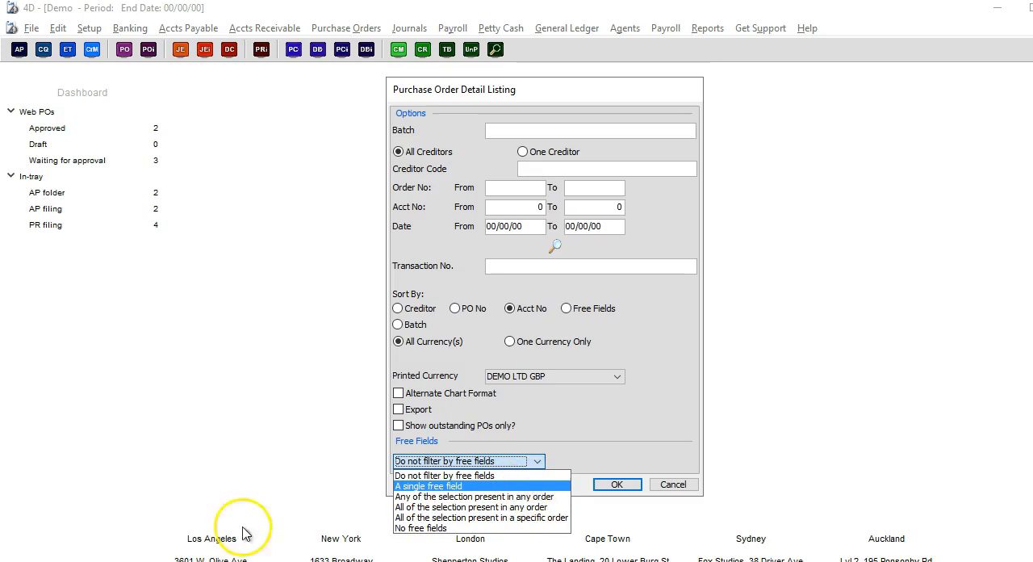
left_click(559, 476)
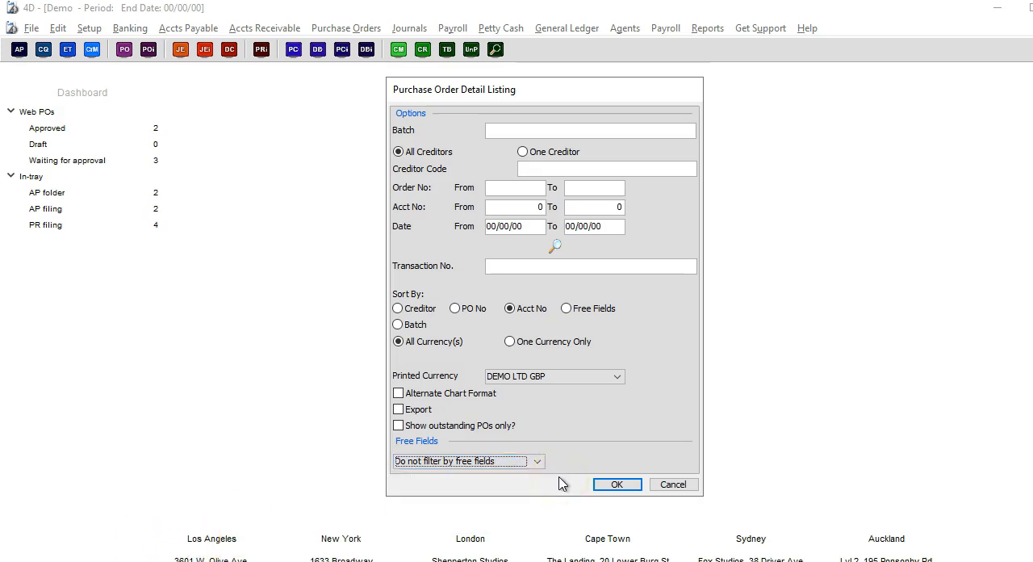
left_click(617, 483)
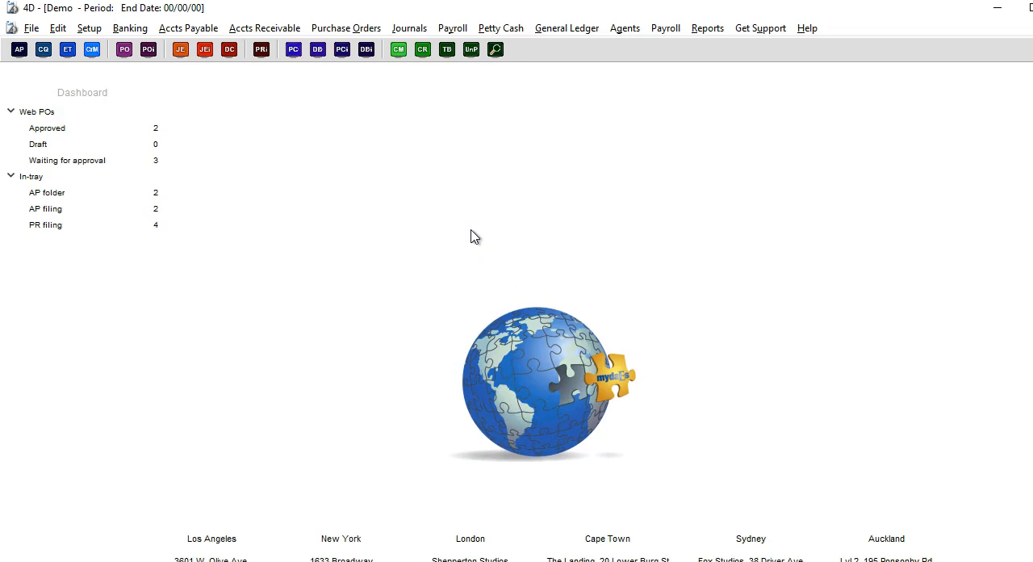
Step: Switch to the MYDAES portal in Chrome and list my POs for all creditors and all statuses
key("alt+Tab")
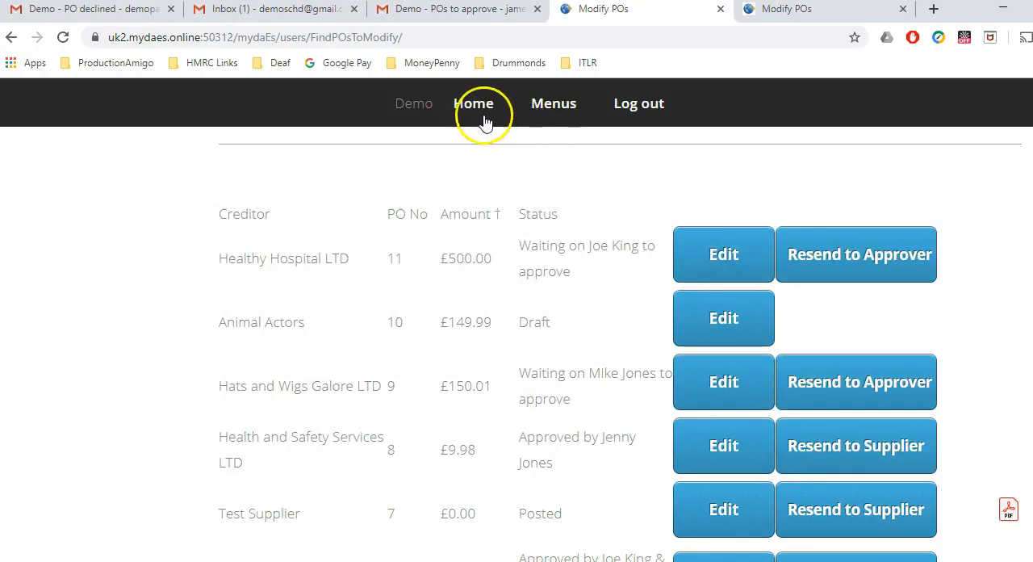
left_click(475, 103)
left_click(611, 503)
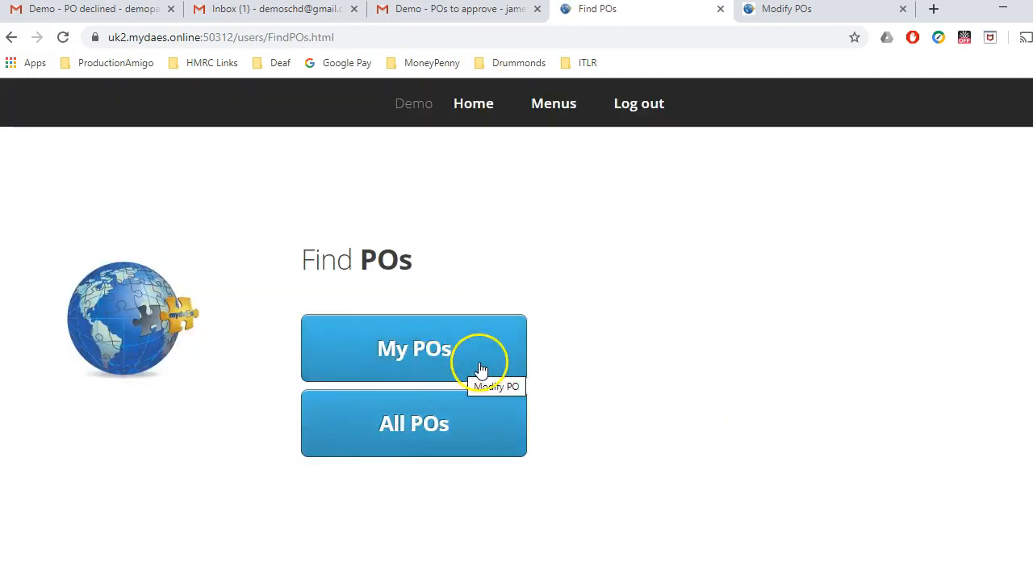
left_click(485, 367)
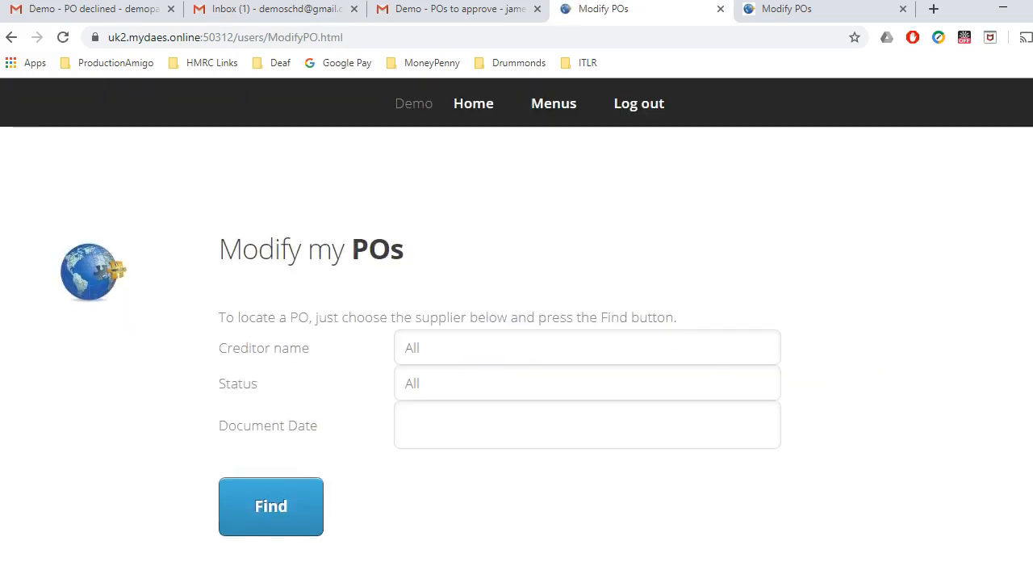
left_click(314, 446)
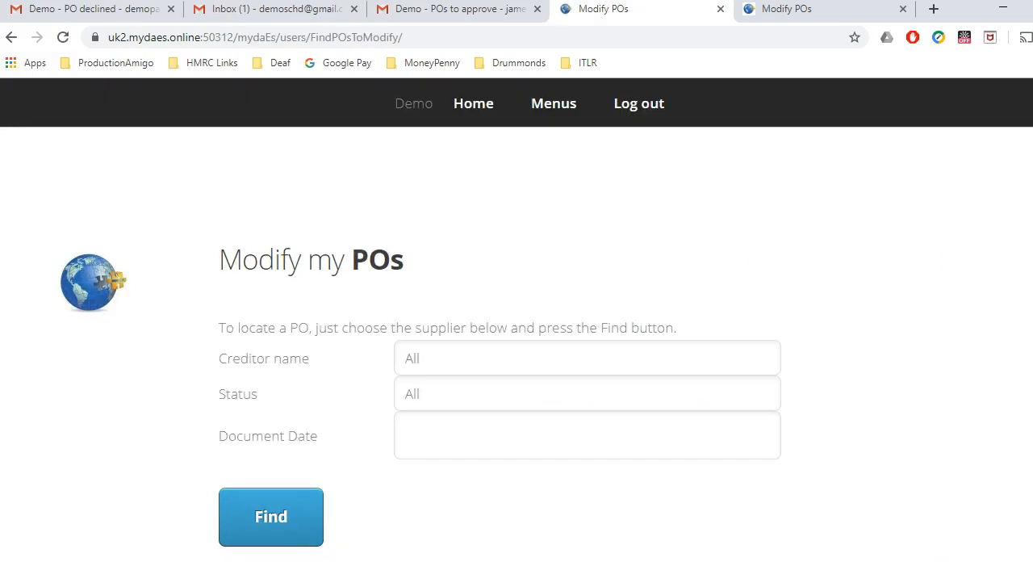
scroll(523, 343, "down", 7)
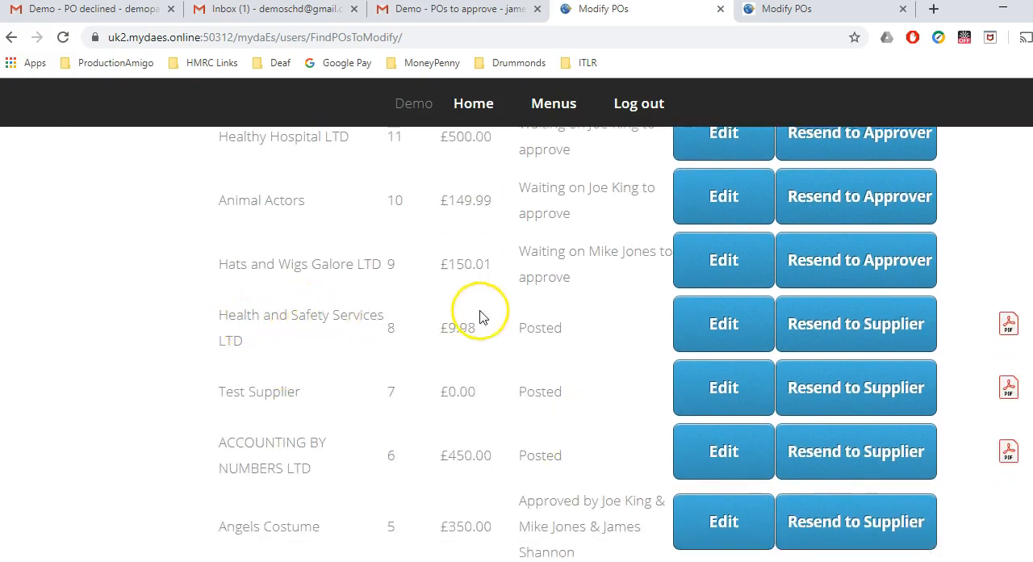
Step: Open the posted Health and Safety Services LTD PO for editing and add a line described as "fire Blankets x 2"
left_click(703, 324)
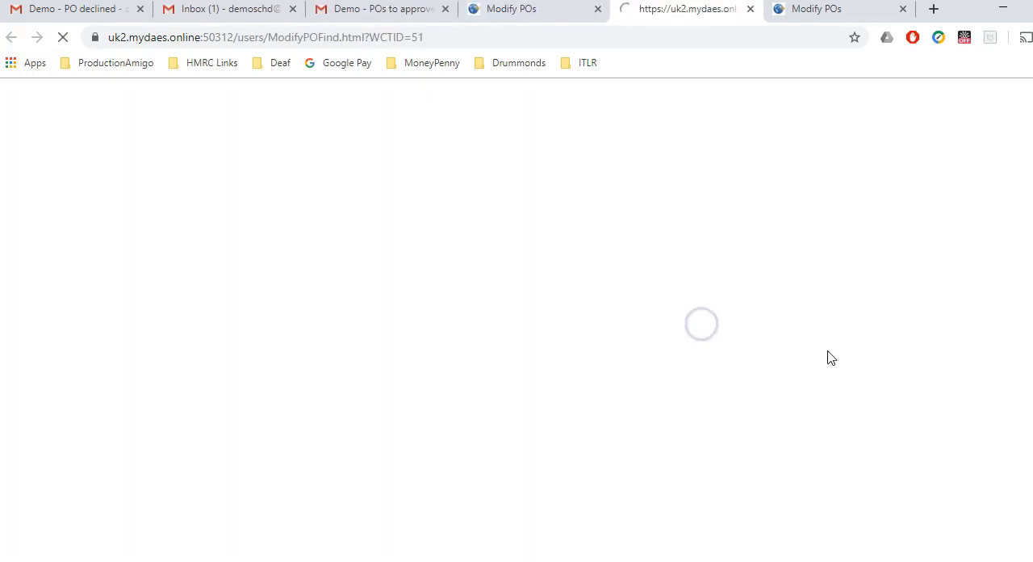
scroll(895, 224, "down", 7)
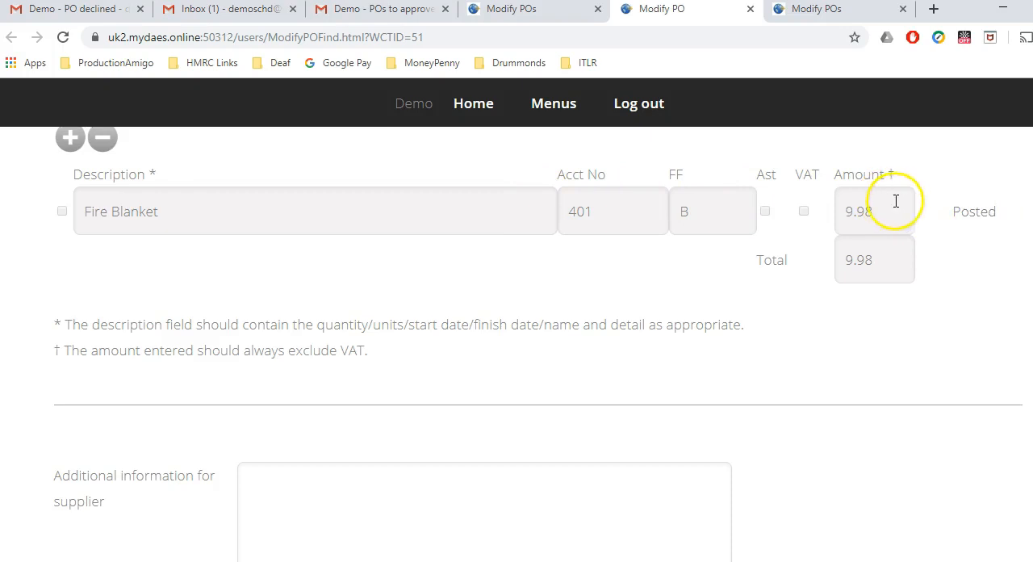
left_click(70, 138)
left_click(133, 246)
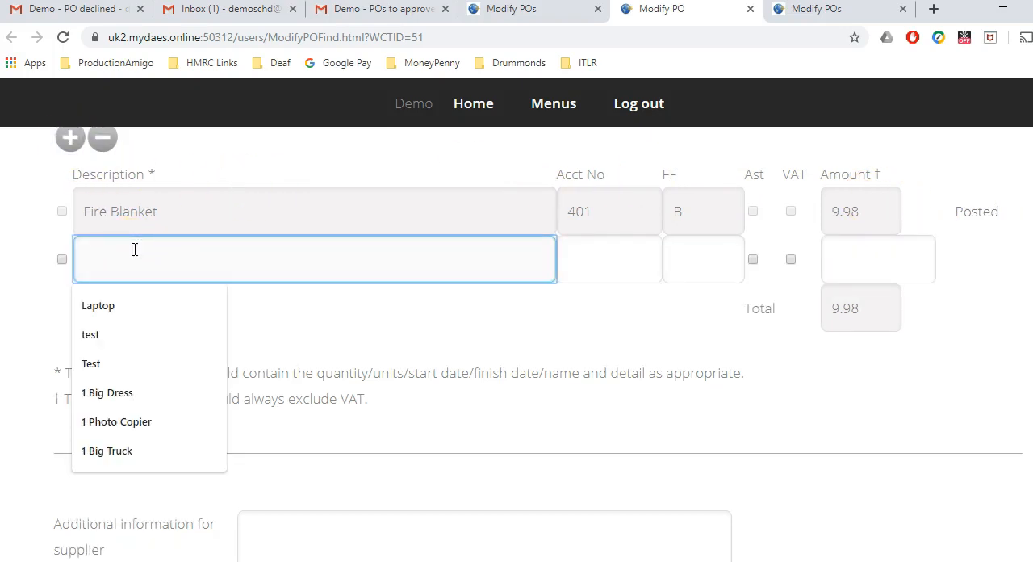
type("fire")
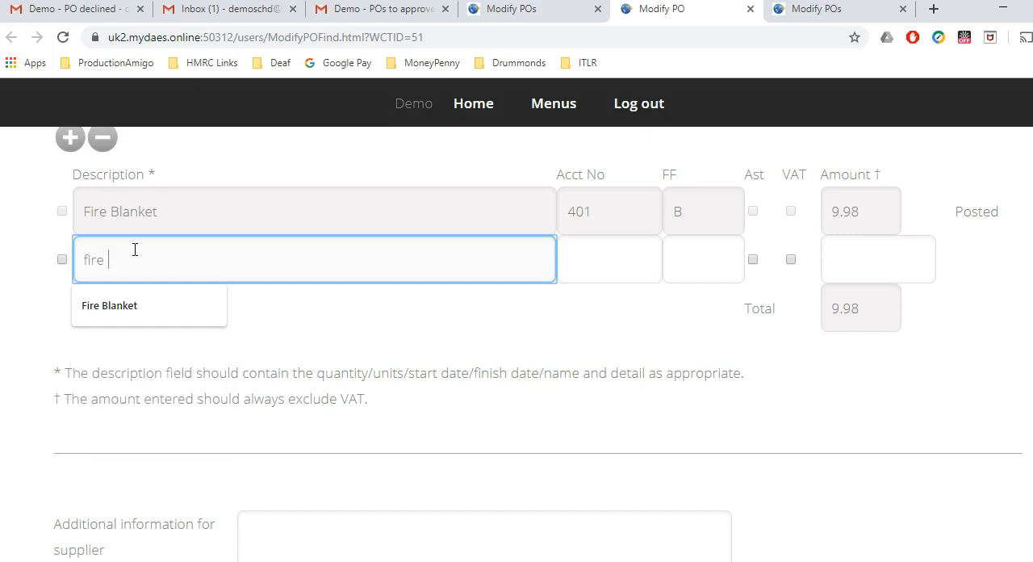
type(" Blankets x 2")
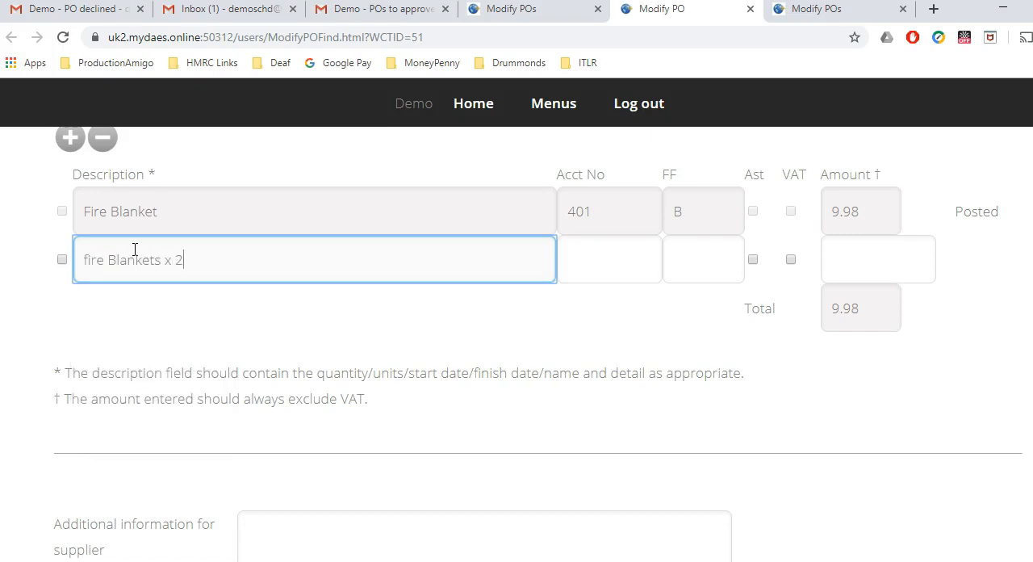
key("Tab")
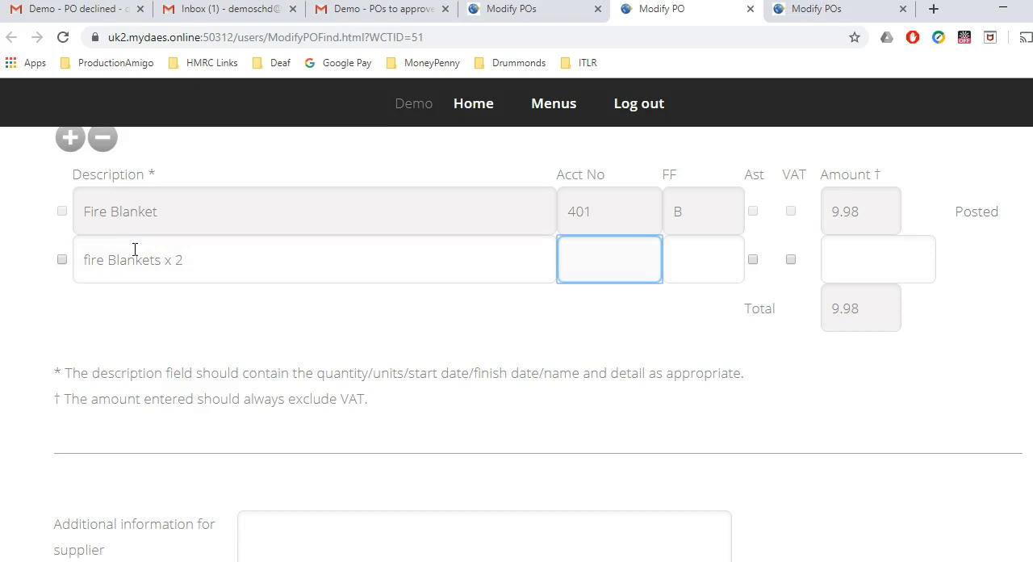
Step: Code the new fire Blankets line to account 101 - Writers and set its amount to 16.00
left_click(611, 260)
left_click(601, 319)
left_click(862, 265)
type("16")
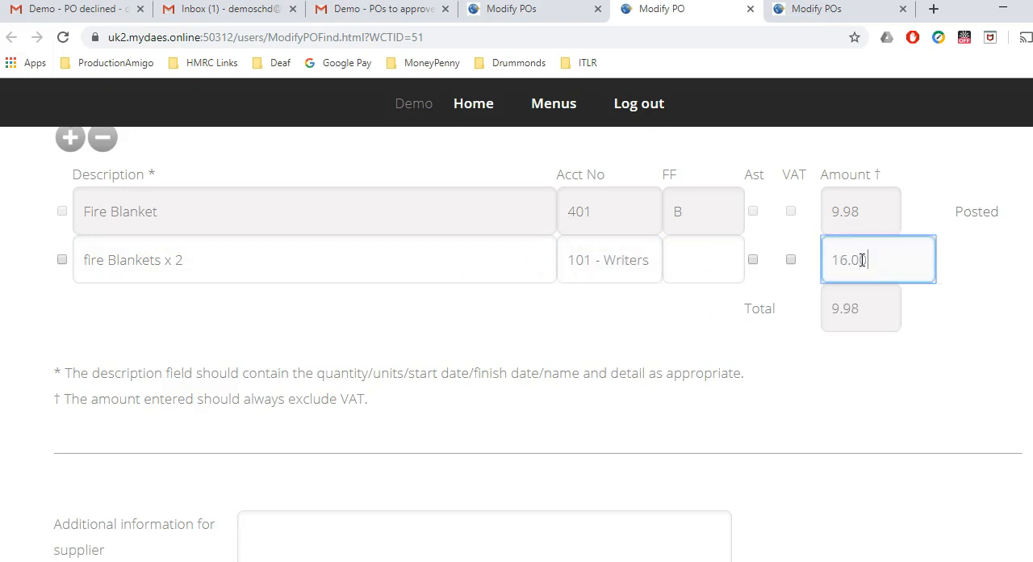
type(".00")
key("Tab")
Step: Submit the amended Health and Safety Services LTD PO and close the confirmation page
scroll(1007, 231, "down", 5)
scroll(517, 322, "down", 10)
left_click(340, 276)
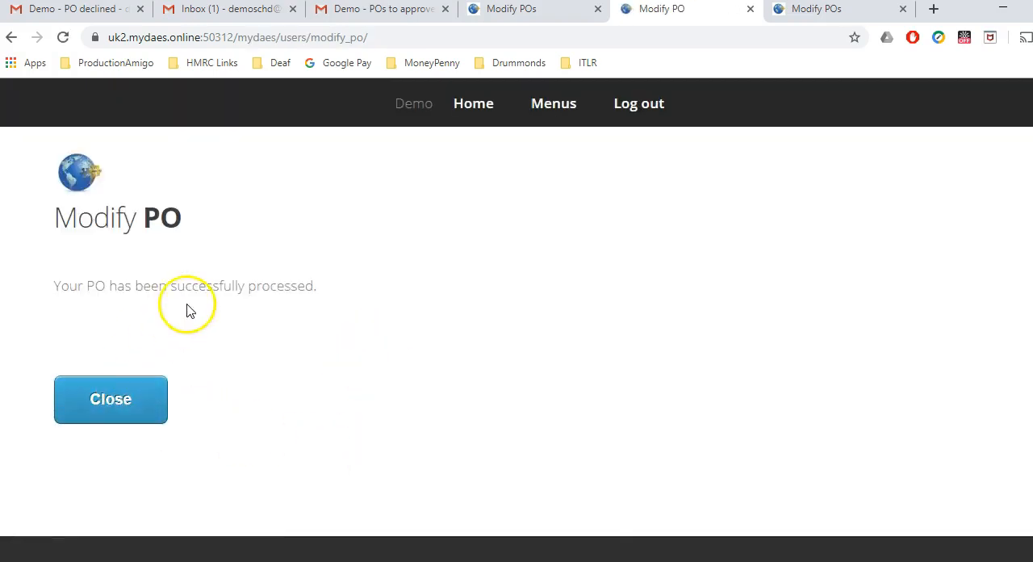
left_click(127, 408)
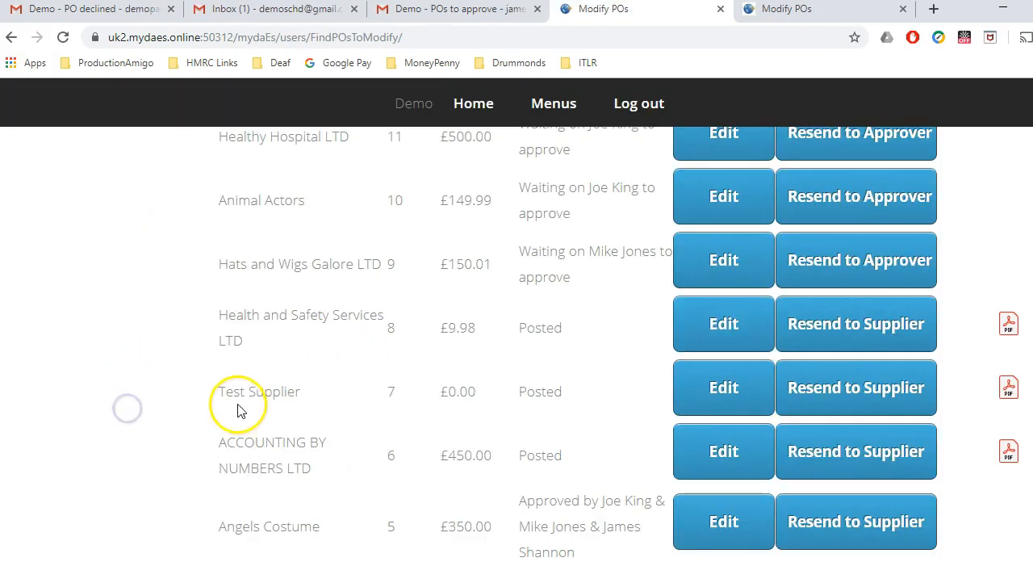
Step: Check the three Gmail inboxes for the approval request email about the amended Health and Safety Services LTD PO
left_click(278, 11)
left_click(305, 236)
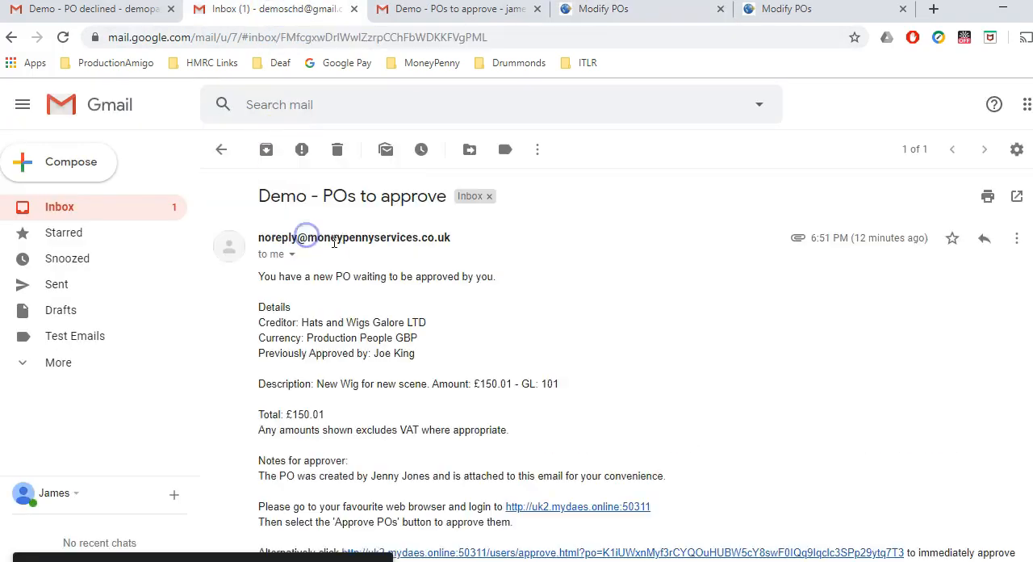
left_click(221, 149)
left_click(275, 149)
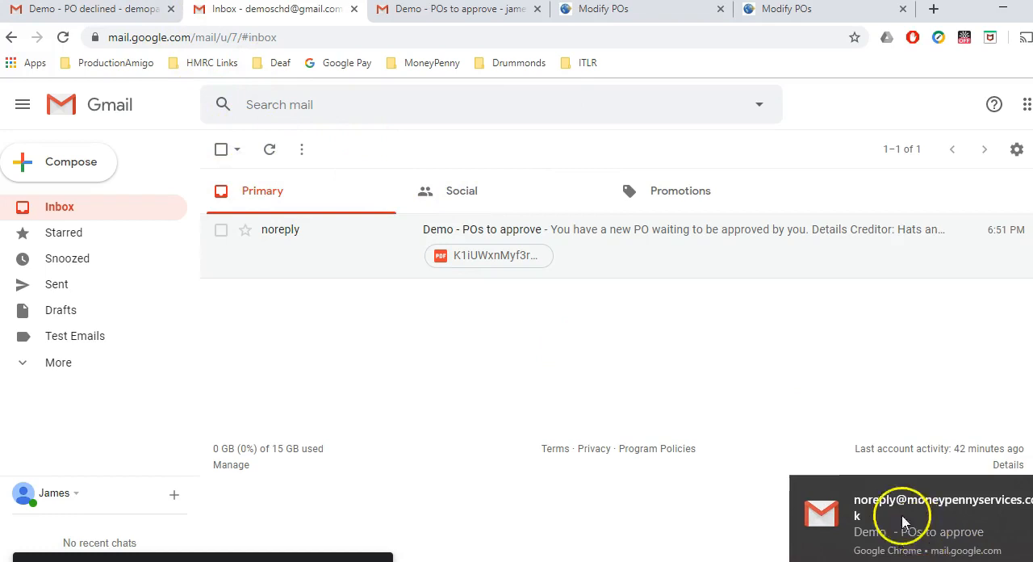
left_click(70, 222)
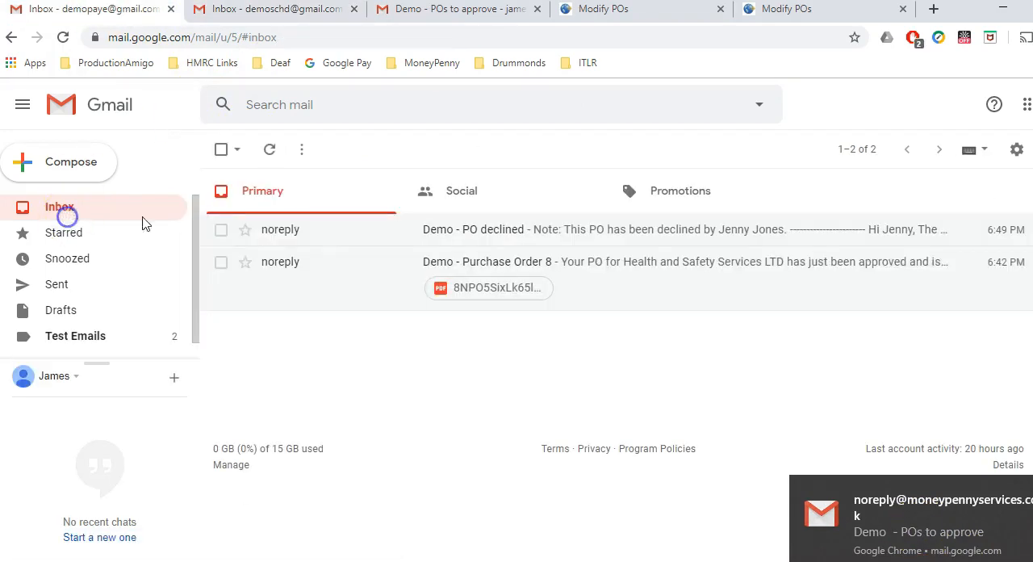
left_click(546, 19)
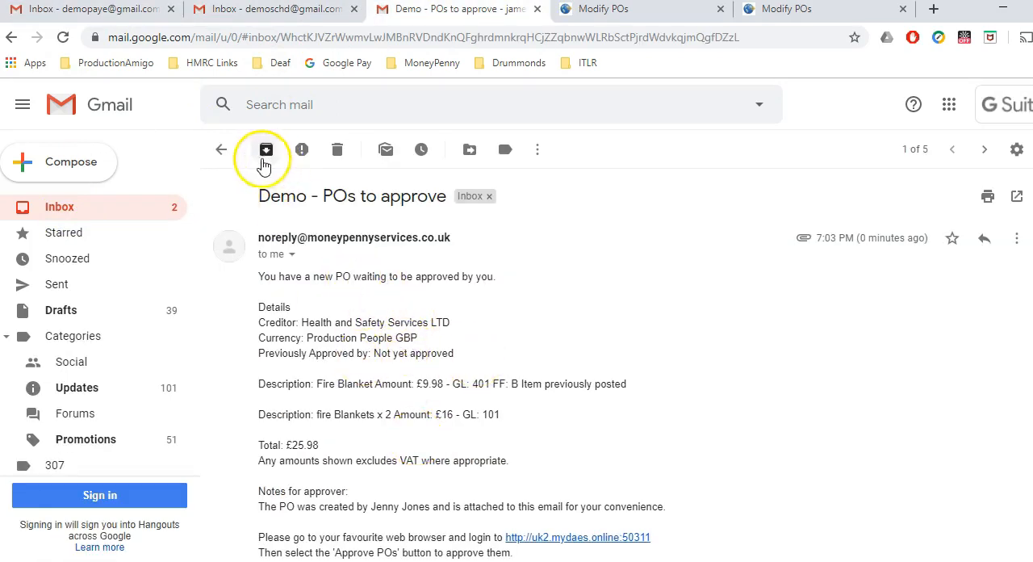
left_click(221, 149)
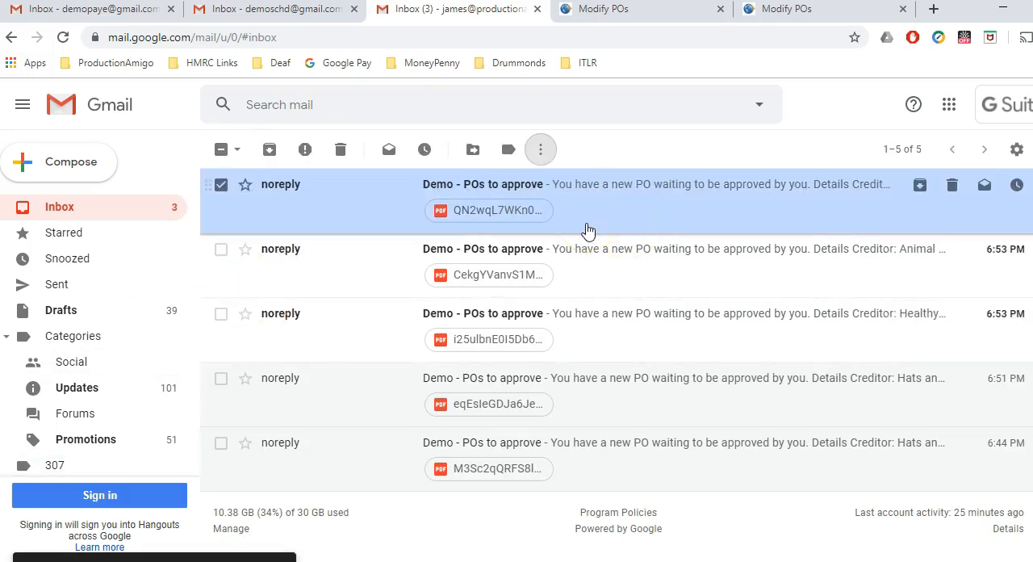
Step: Review the line items and total in the newest PO approval email for Health and Safety Services LTD and approve it through the immediate-approval link
left_click(350, 215)
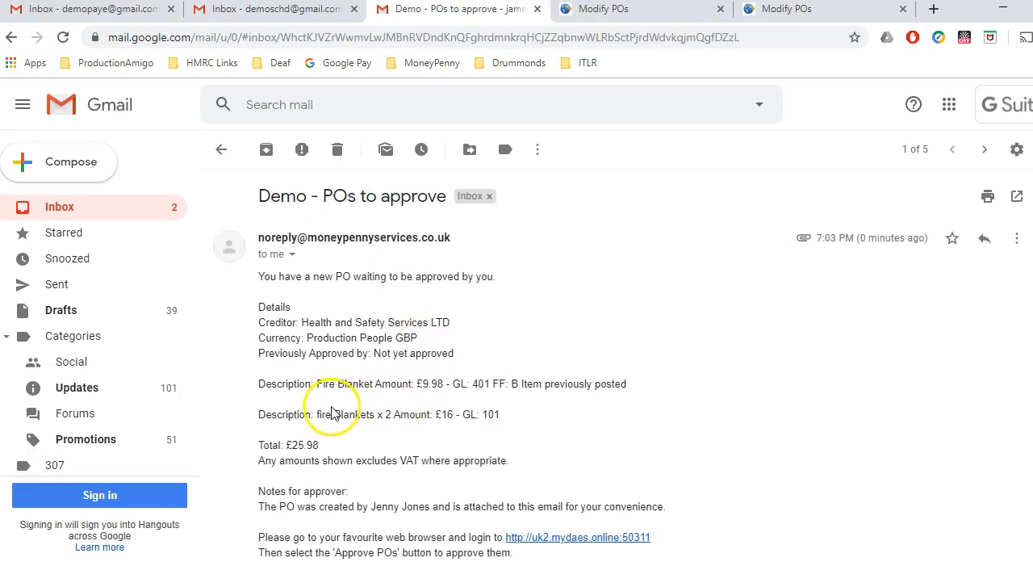
left_click_drag(311, 412, 522, 423)
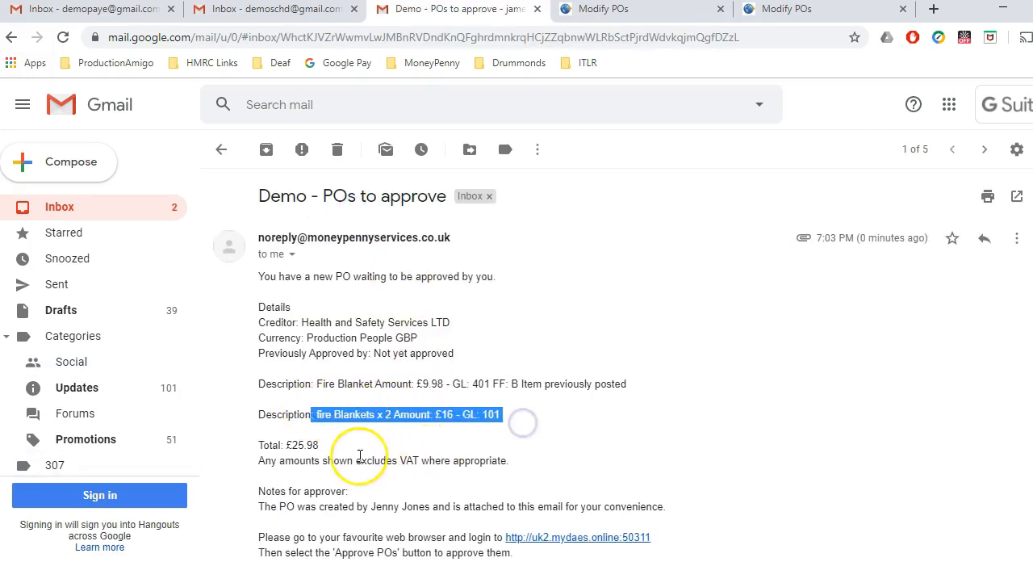
double_click(297, 445)
left_click(355, 449)
scroll(355, 448, "down", 3)
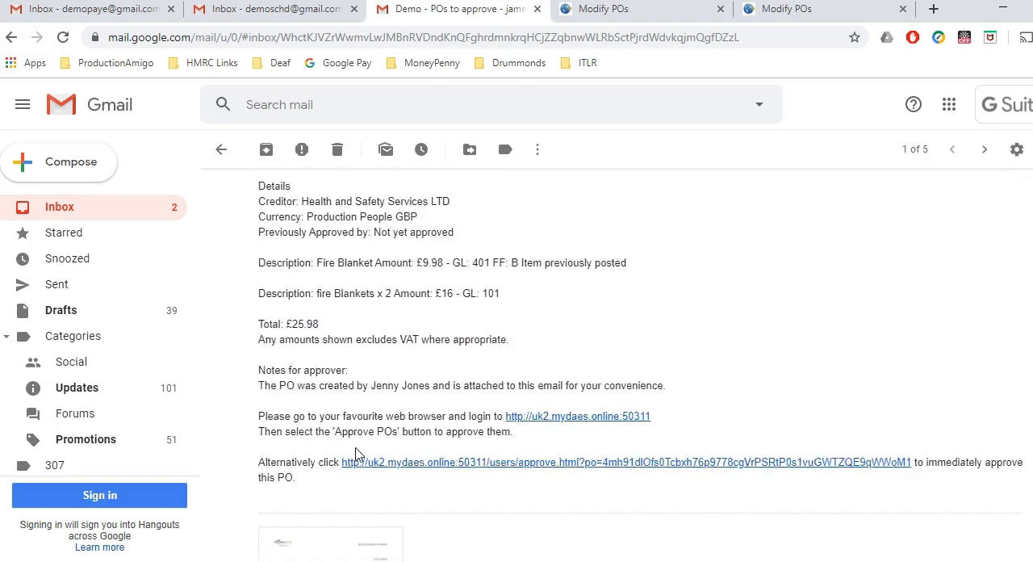
left_click(425, 386)
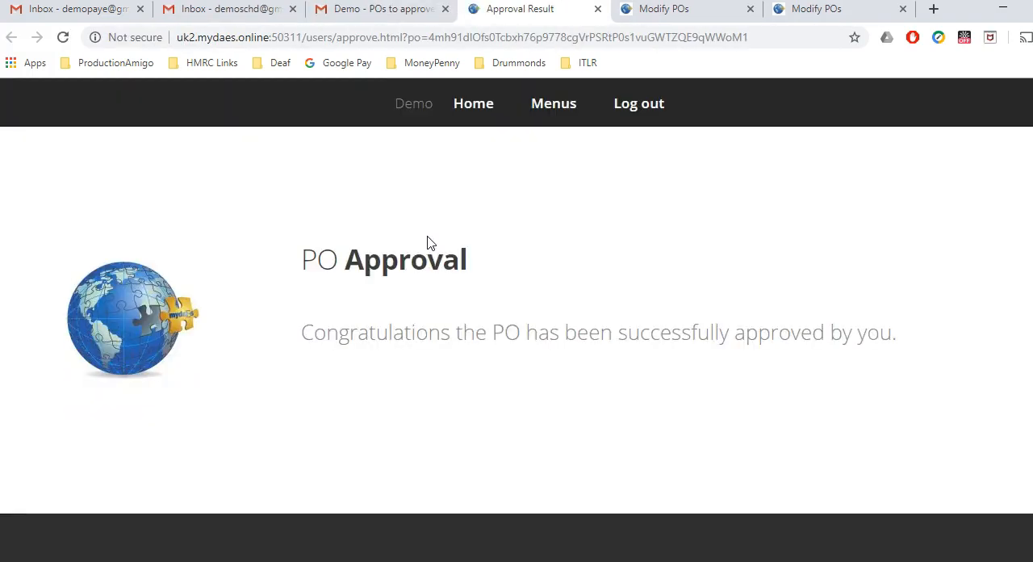
Step: Switch to 4D, check the approval status of the Health and Safety Services LTD PO among the web-entered POs, and close the list
key("alt+Tab")
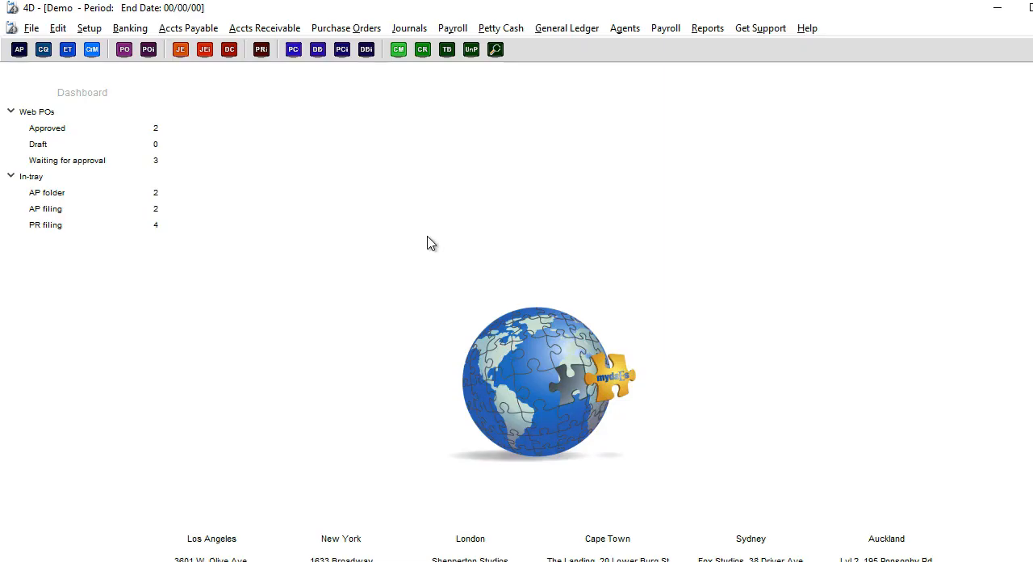
left_click(324, 29)
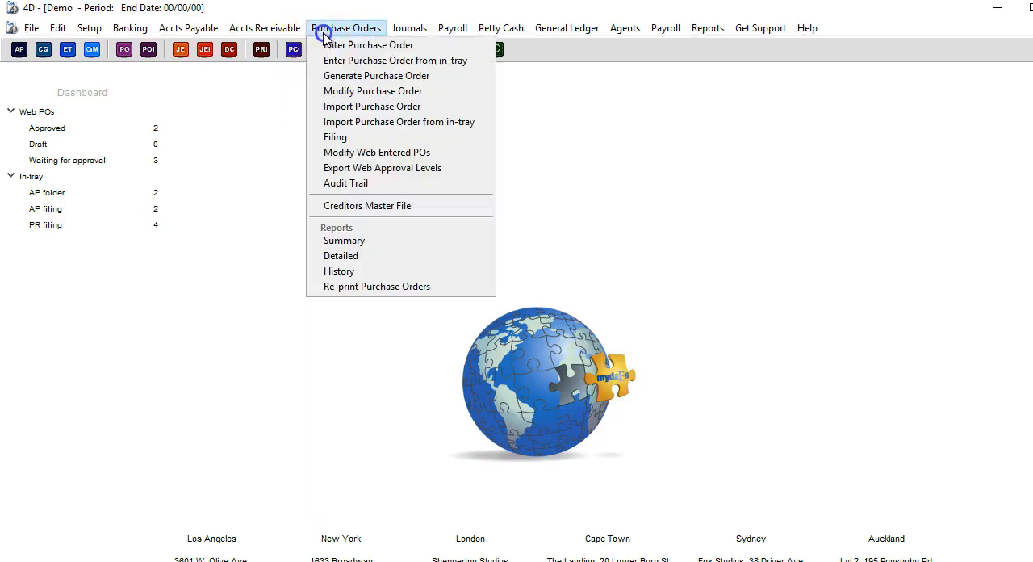
left_click(327, 152)
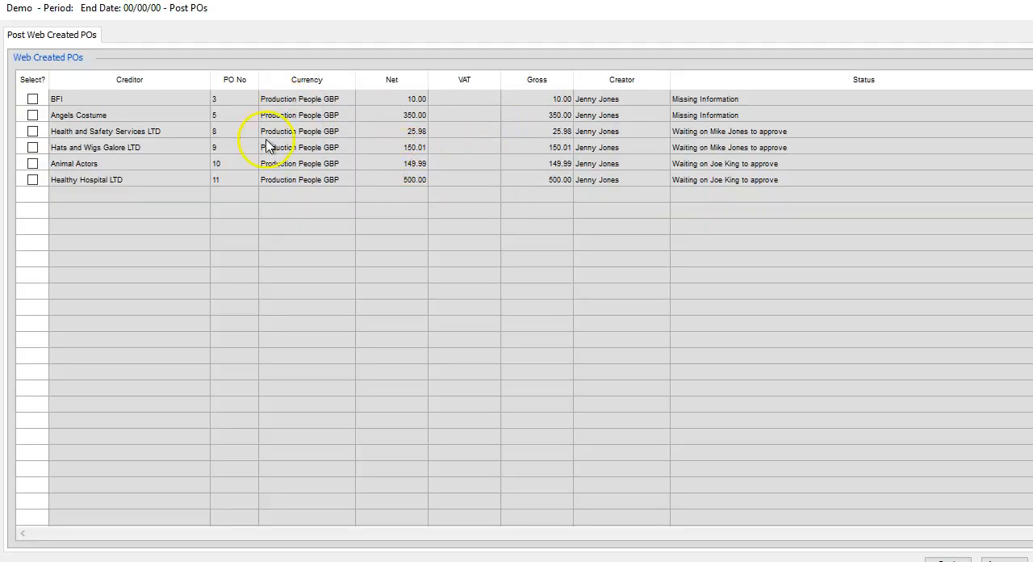
left_click(360, 128)
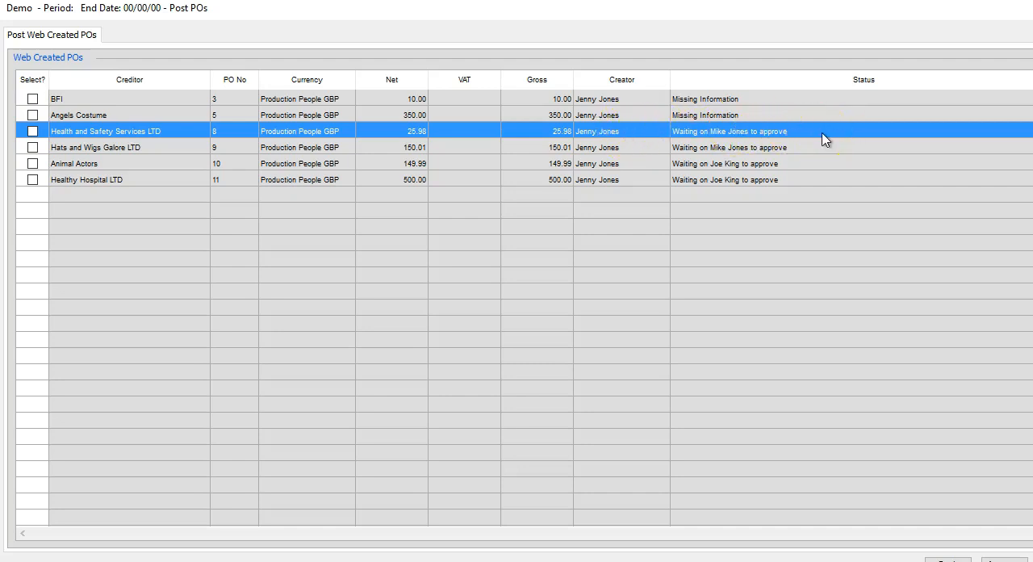
left_click(536, 280)
left_click(175, 426)
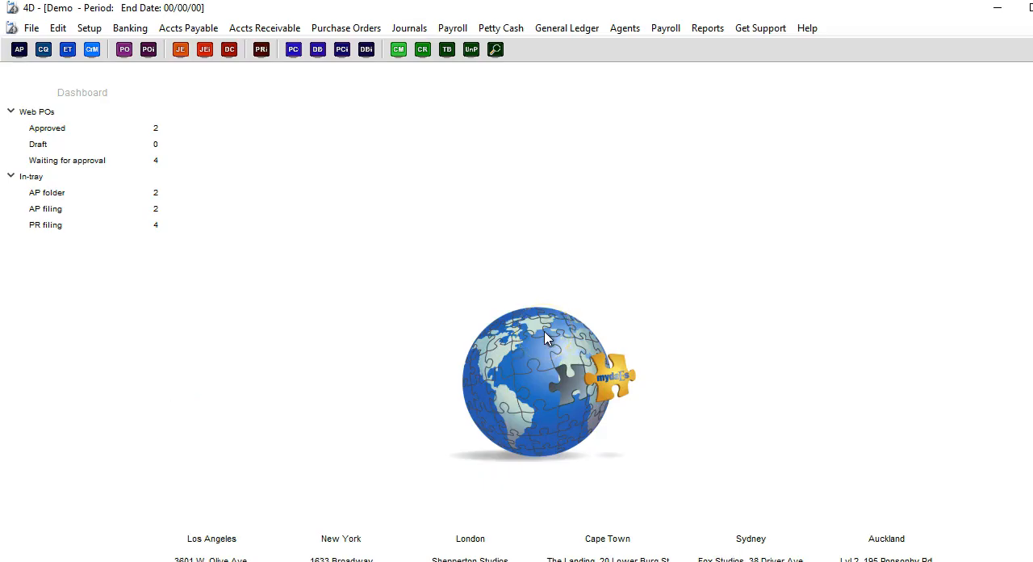